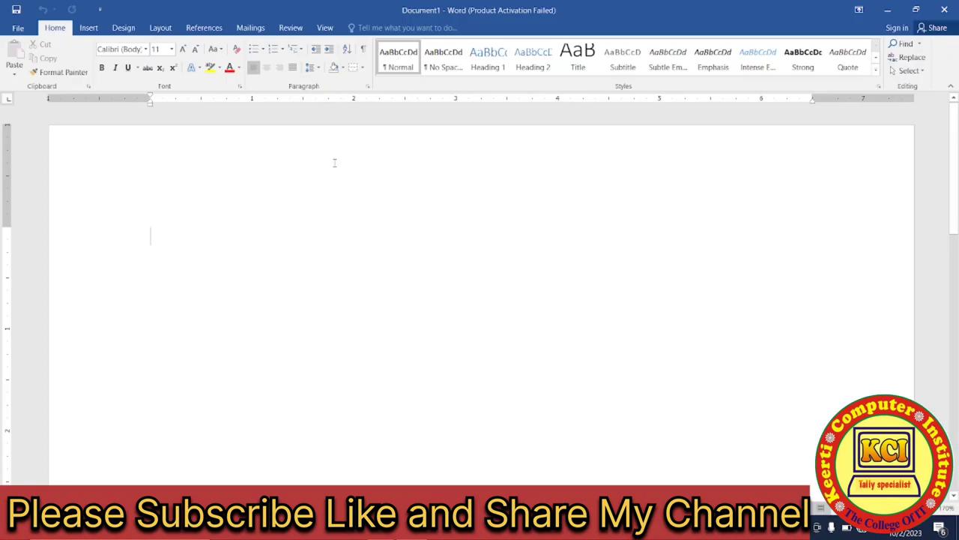
Step: Open the Insert Hyperlink dialog from the Insert tab's Links group
click(95, 30)
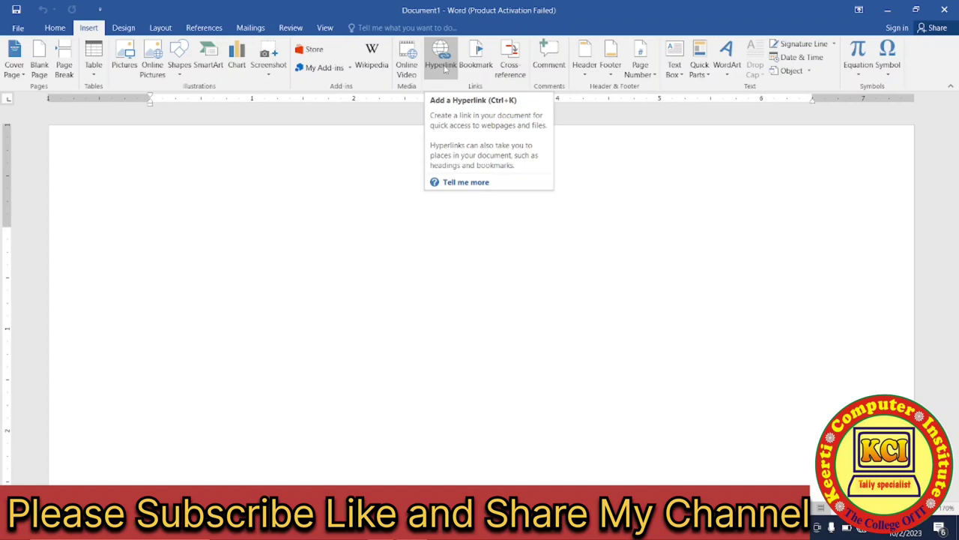
click(445, 67)
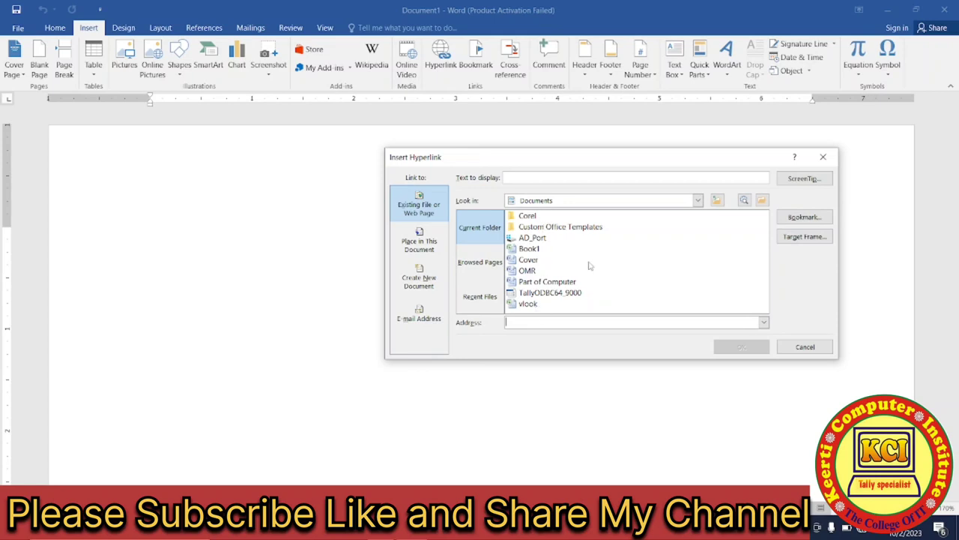
Step: Browse drives C: and E: through the Look in list for possible link targets
click(697, 201)
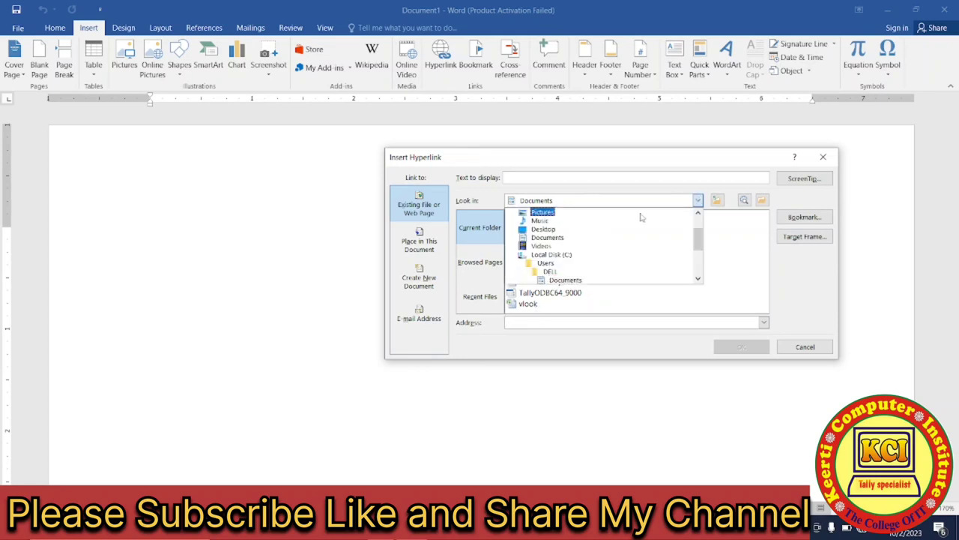
click(556, 254)
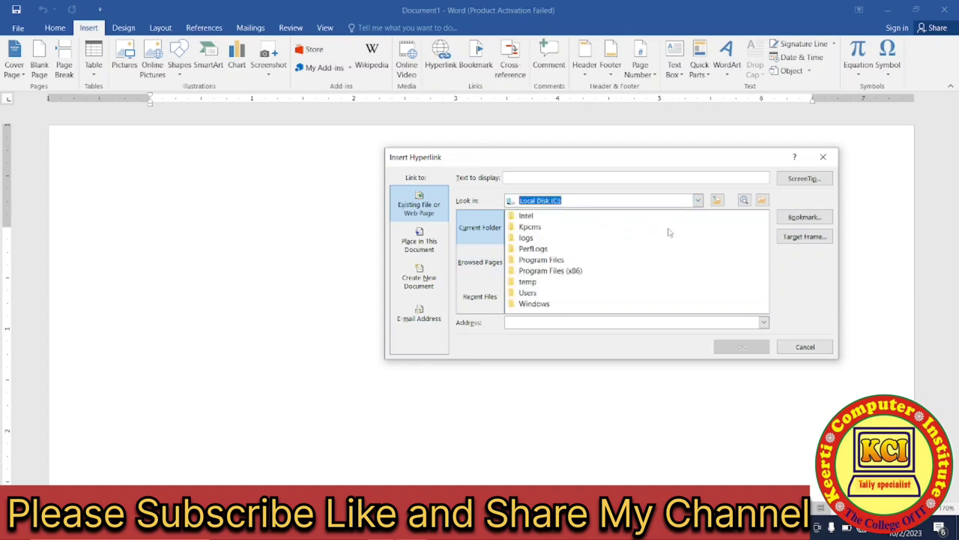
click(698, 201)
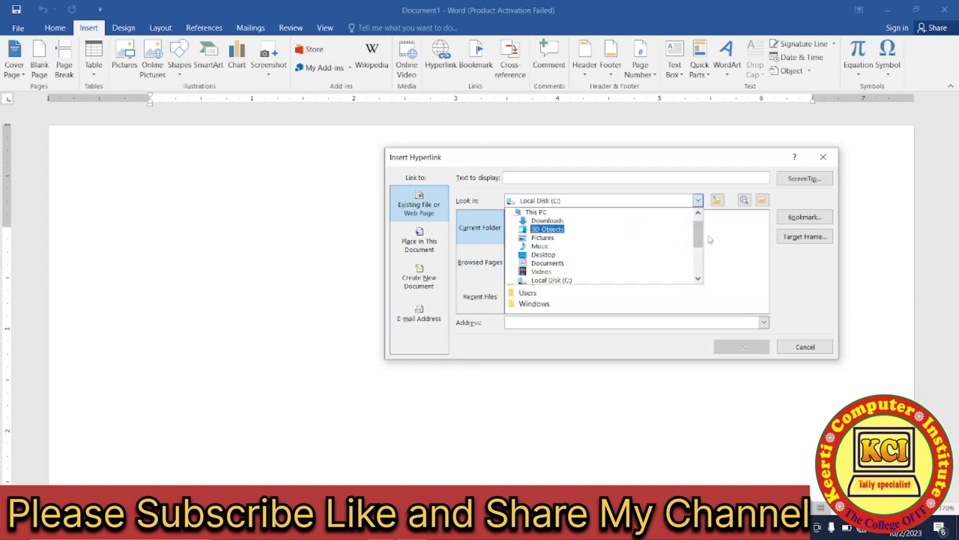
click(696, 260)
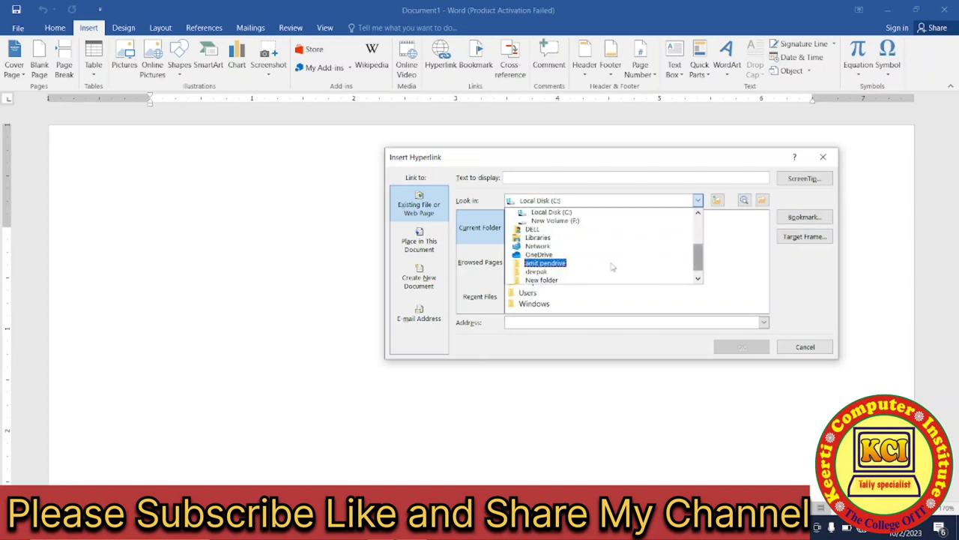
click(553, 220)
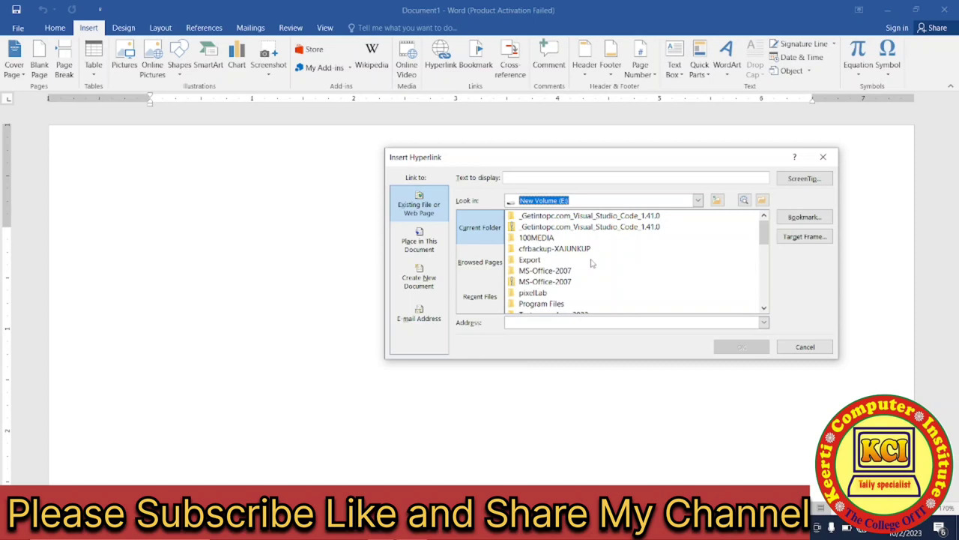
Step: View Browsed Pages and Recent Files, then cancel without inserting a link
click(498, 275)
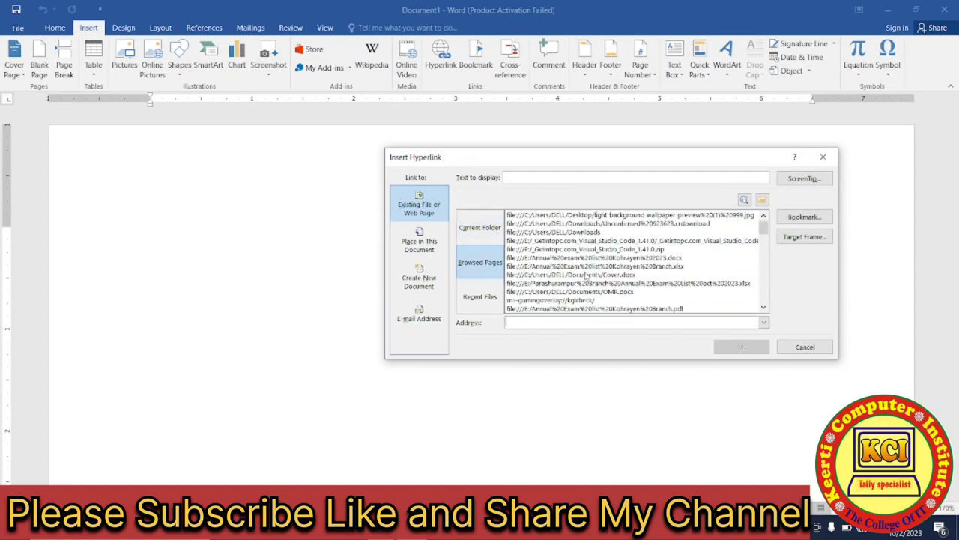
click(488, 304)
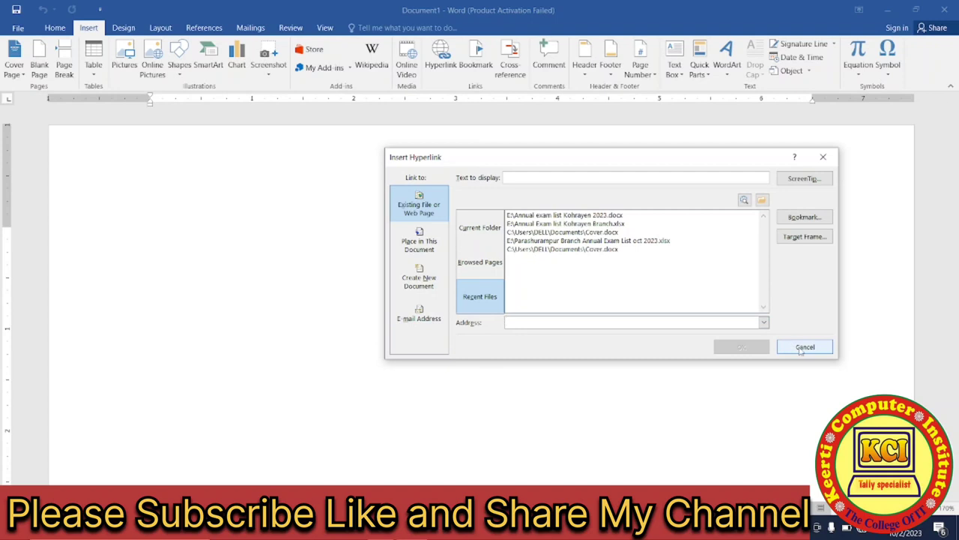
click(801, 349)
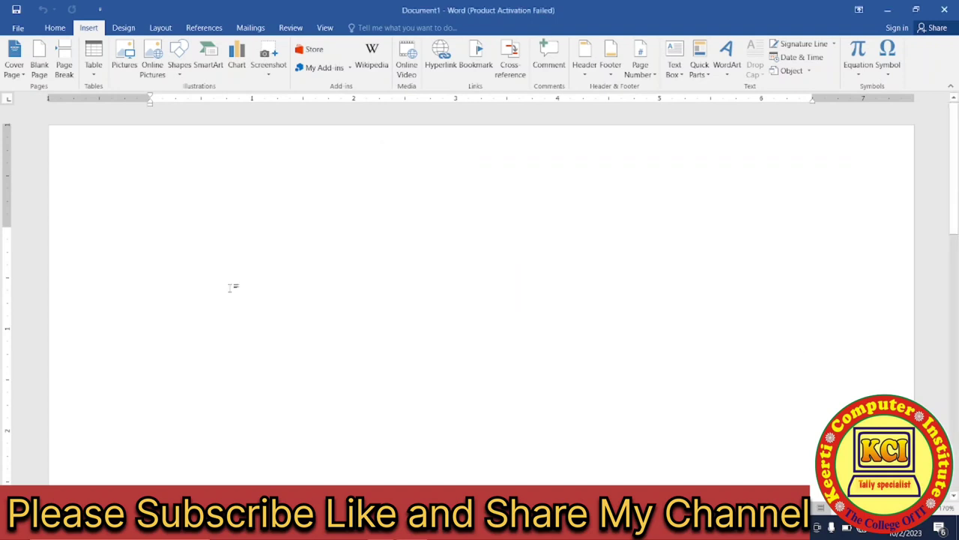
Step: Generate four sample paragraphs with the =rand(4,5) formula
text(=rand)
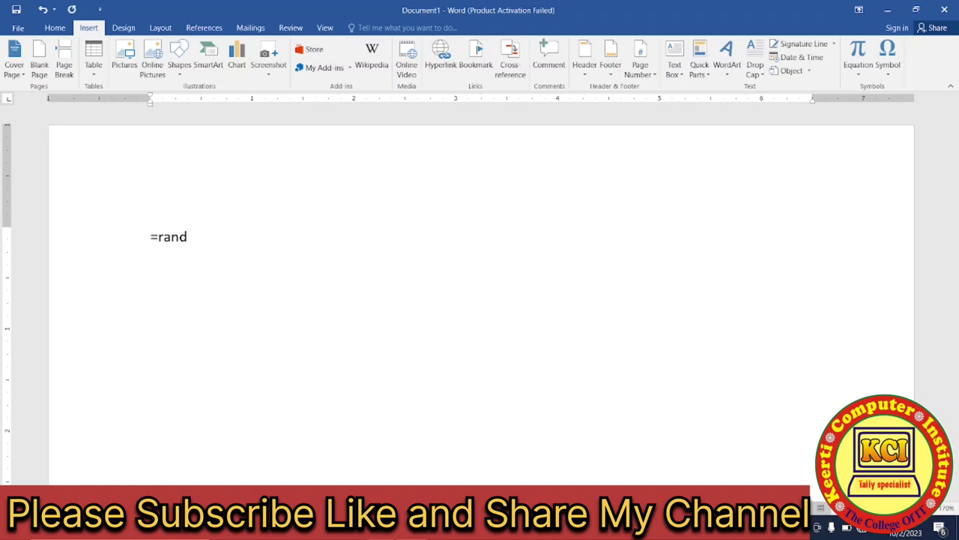
text(())
key(Left)
text(4)
text(,)
text(5)
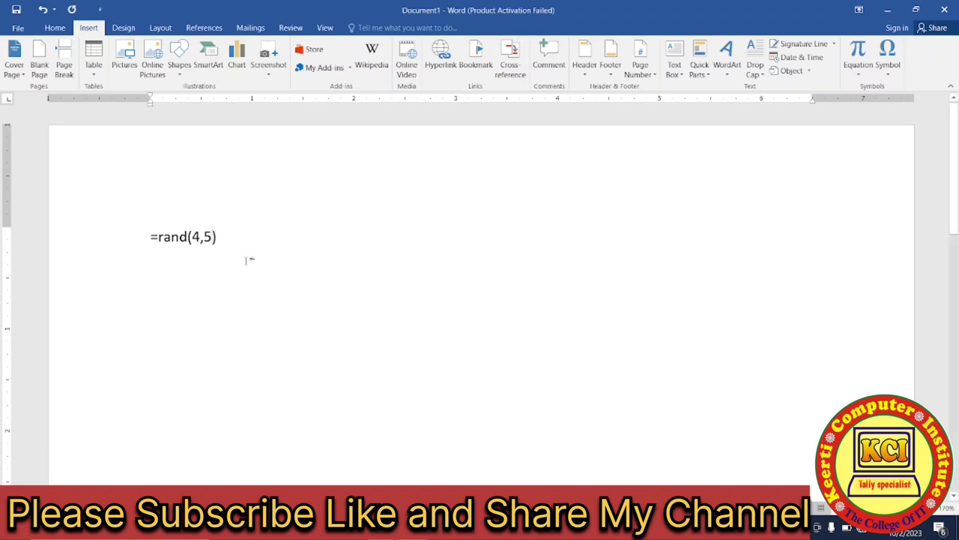
key(Return)
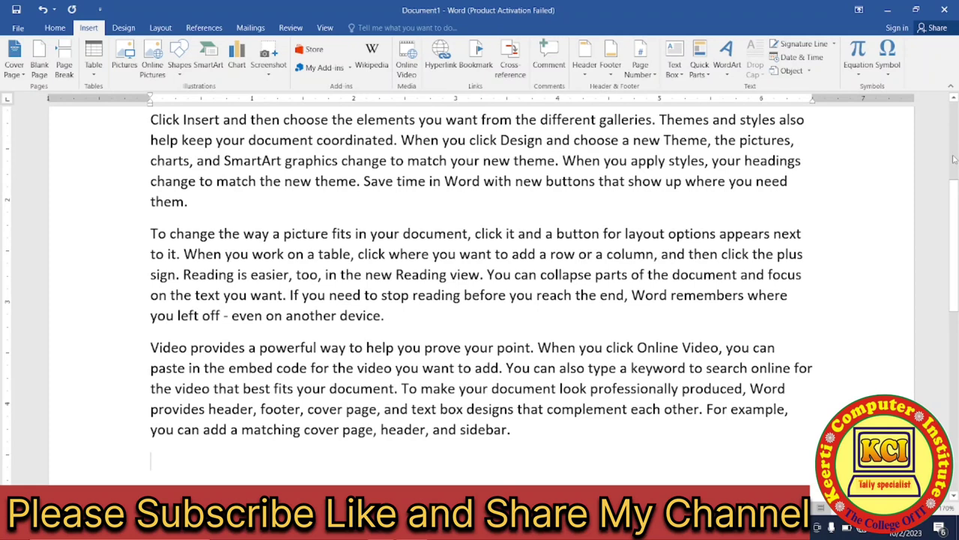
Step: Link the word 'galleries' to IMG_20230322_102428.jpg on New Volume (E:)
scroll(954, 159, up, 3)
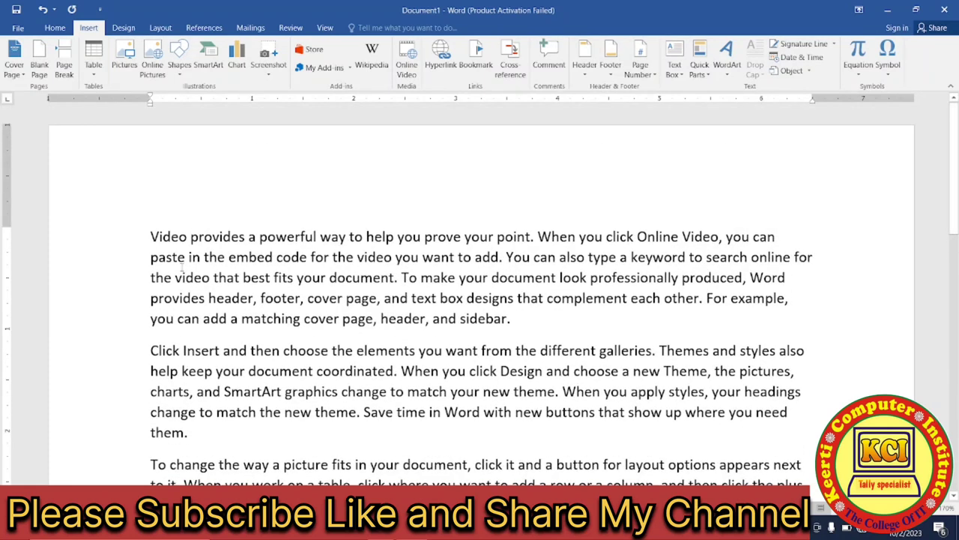
scroll(711, 230, down, 1)
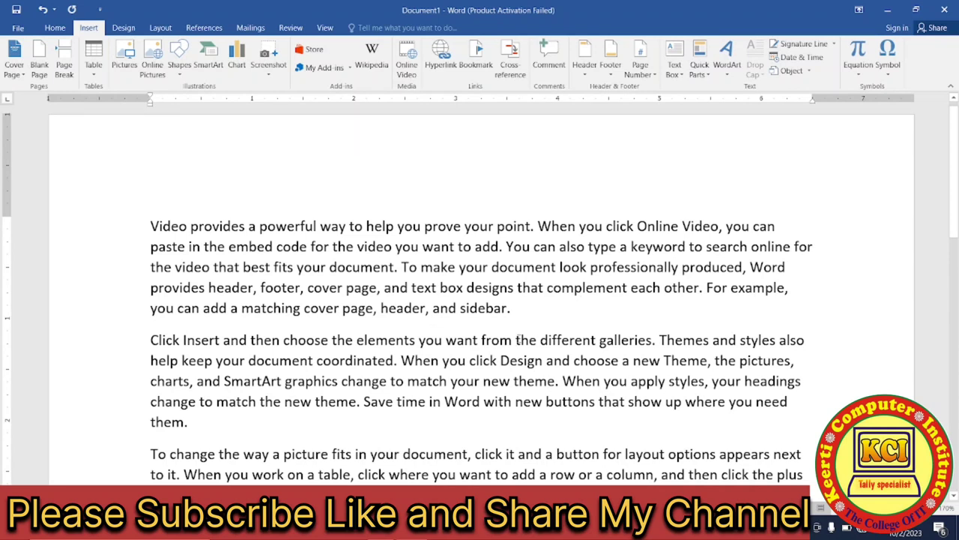
drag(600, 341, 653, 341)
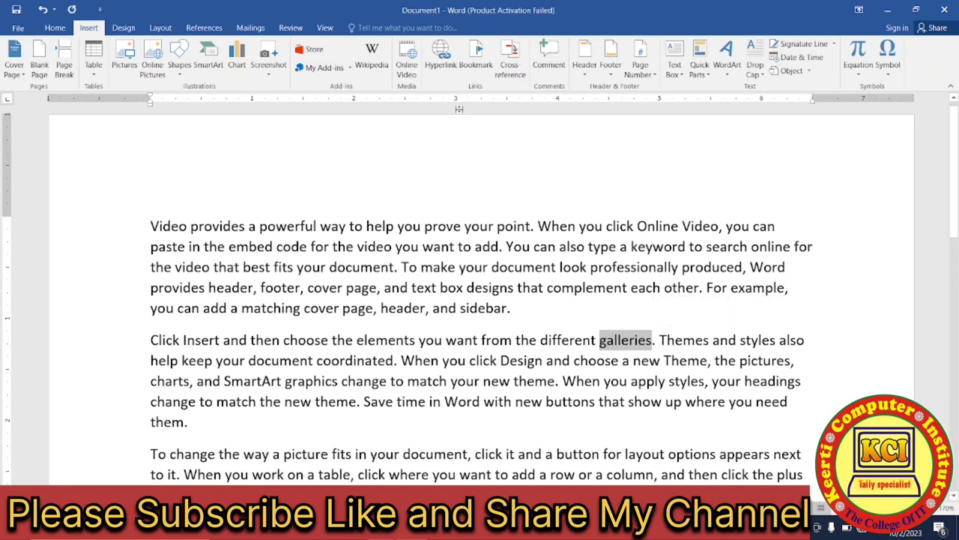
click(442, 59)
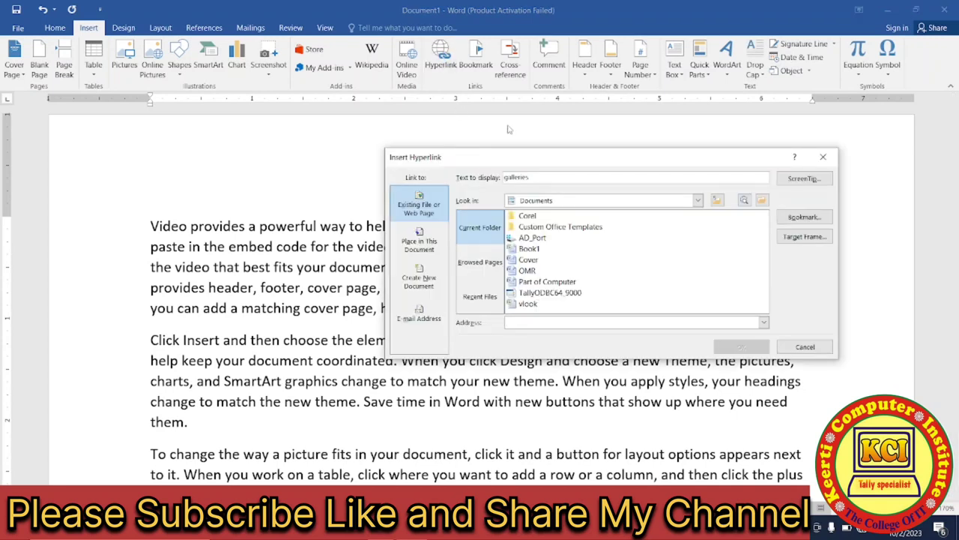
drag(551, 159, 281, 179)
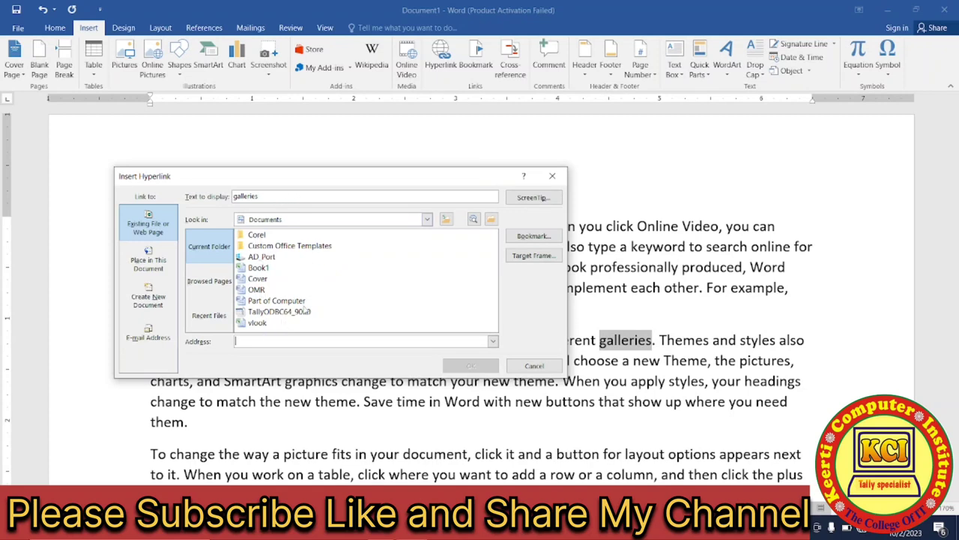
click(427, 220)
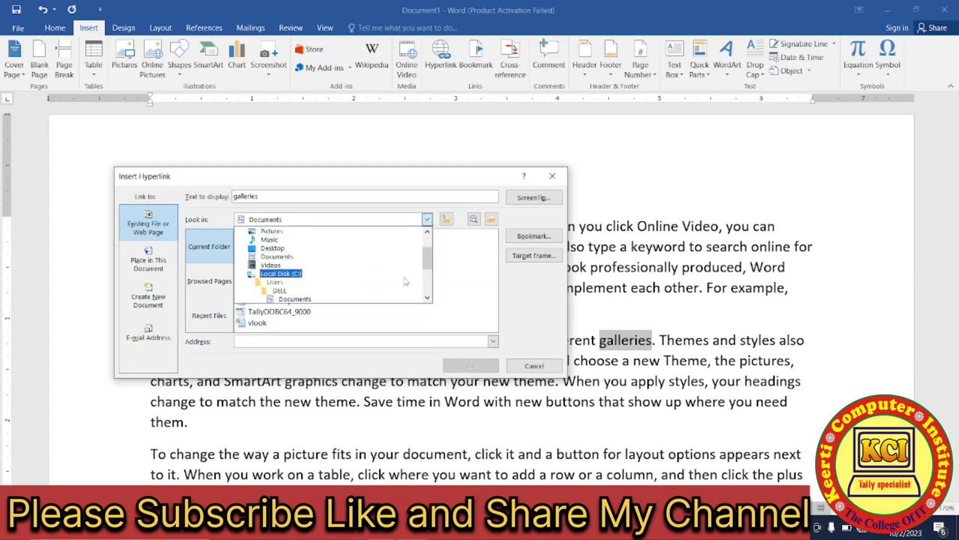
click(428, 288)
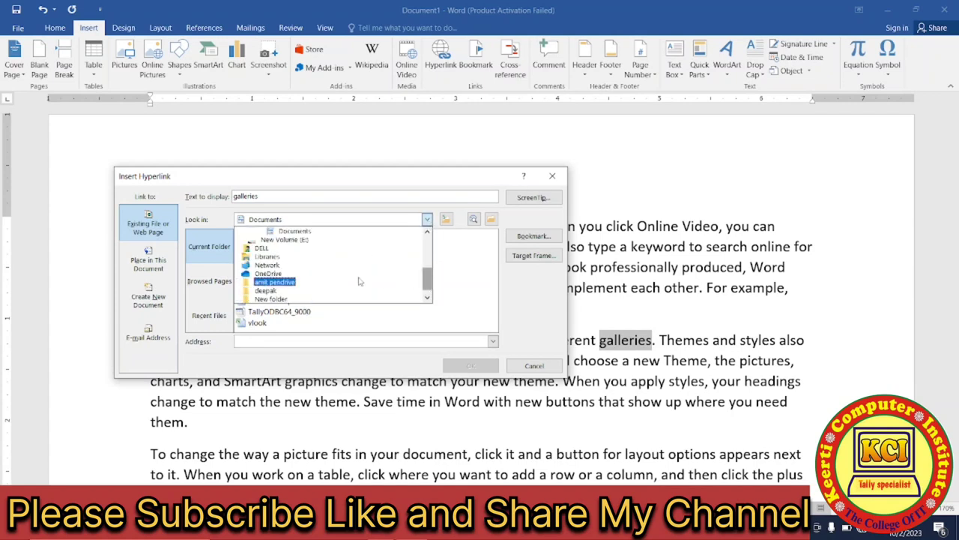
click(285, 240)
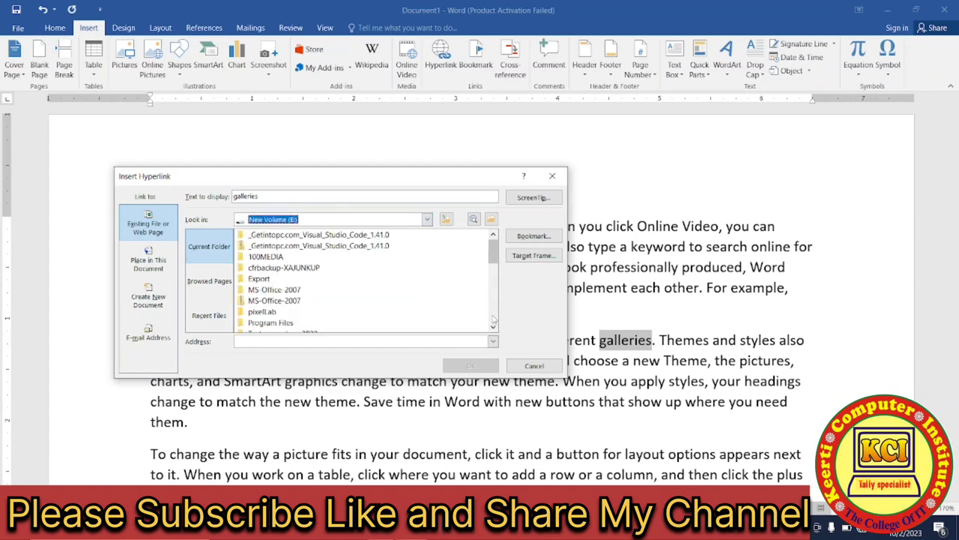
scroll(493, 320, down, 5)
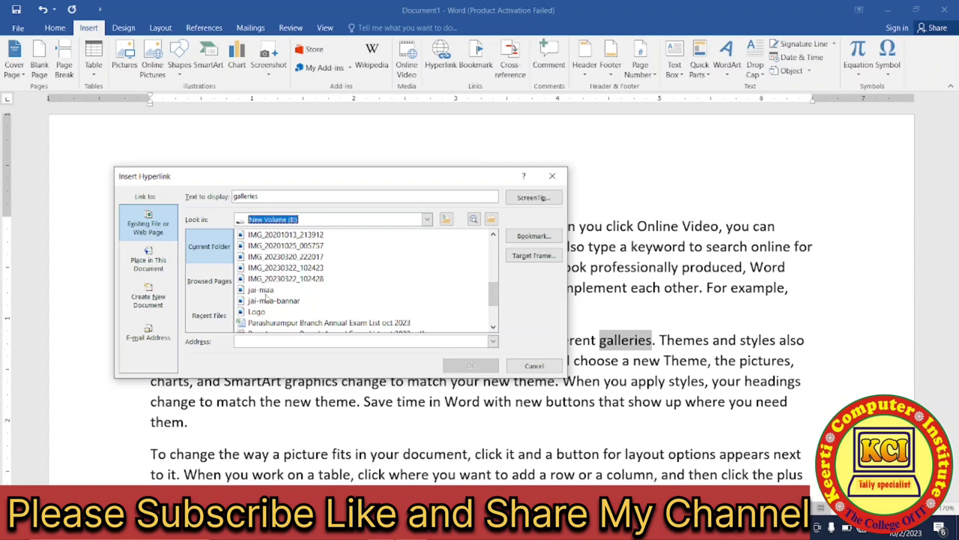
click(337, 278)
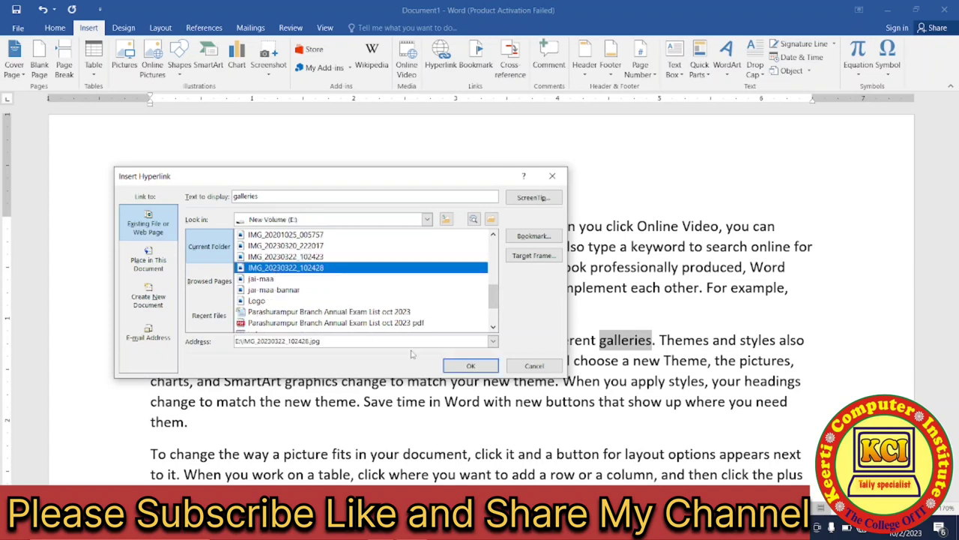
click(466, 366)
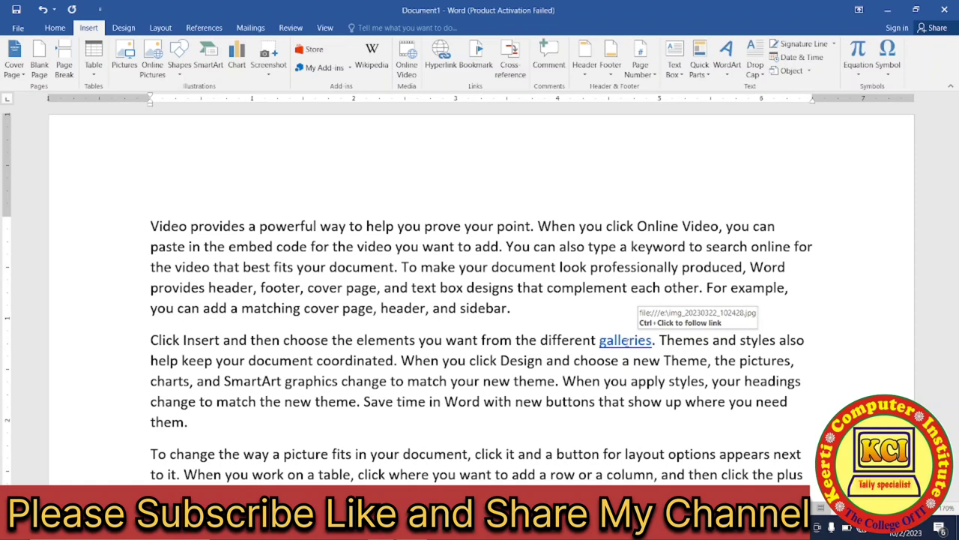
Step: Follow the galleries link, allow the image to open, then close the photo viewer
click(628, 341)
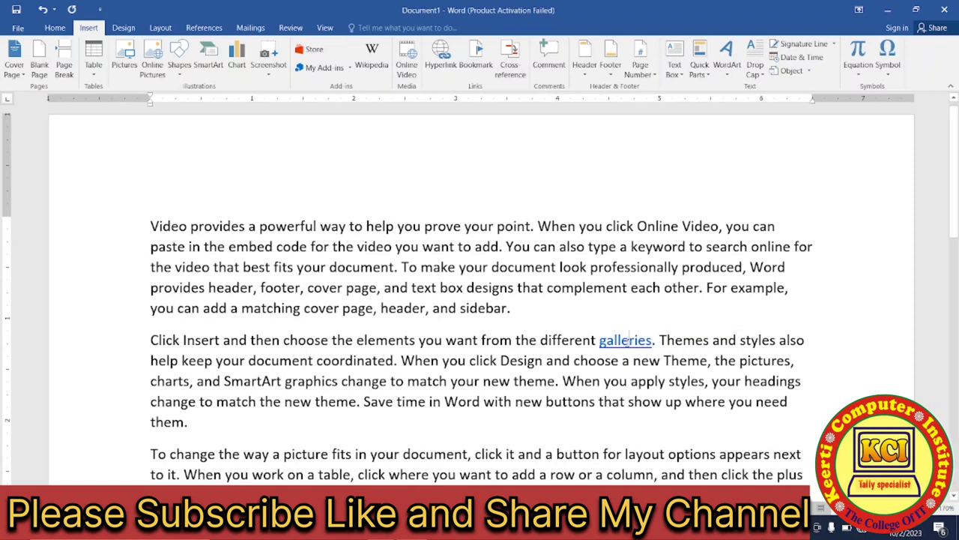
ctrl+click(627, 341)
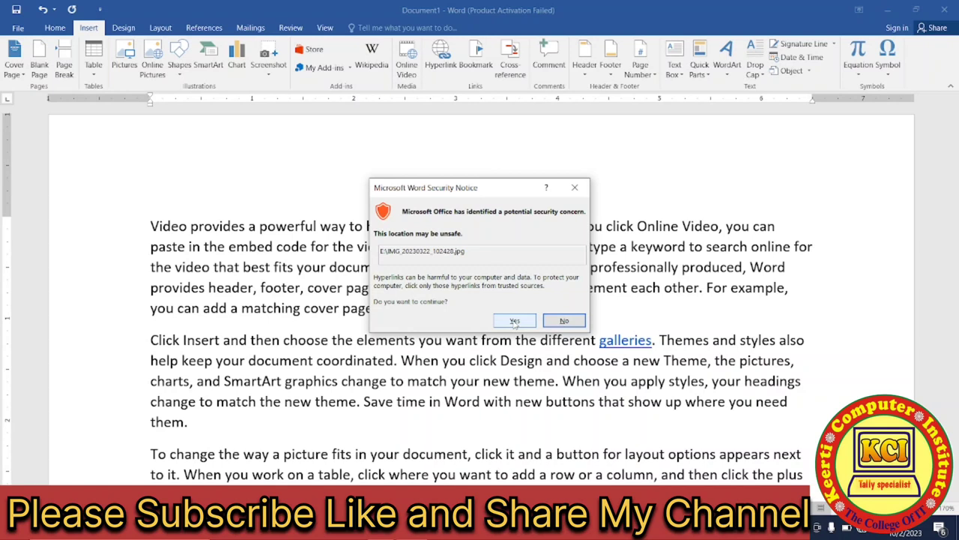
click(515, 320)
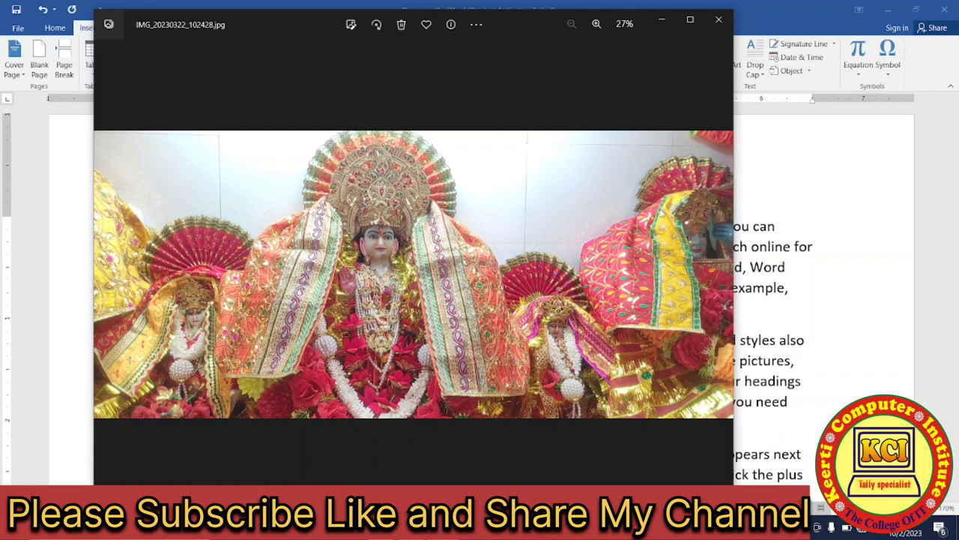
click(716, 24)
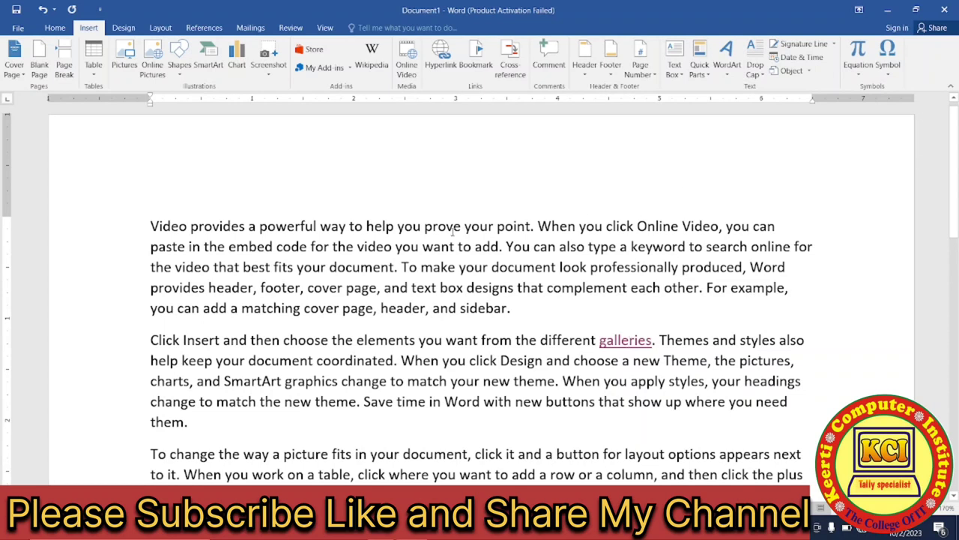
Step: Insert a full-path link to OMR.docx after the first paragraph and add an empty top line
click(512, 308)
key(Return)
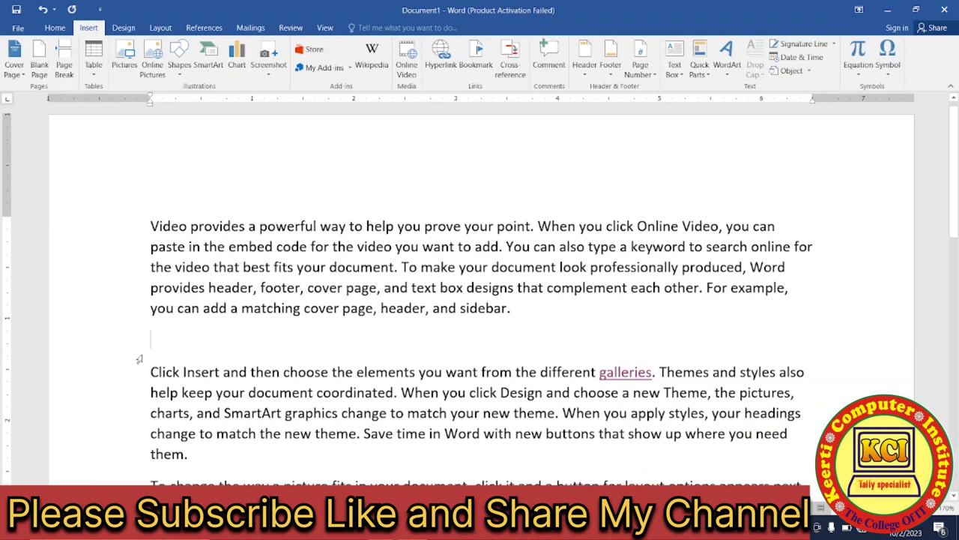
click(441, 60)
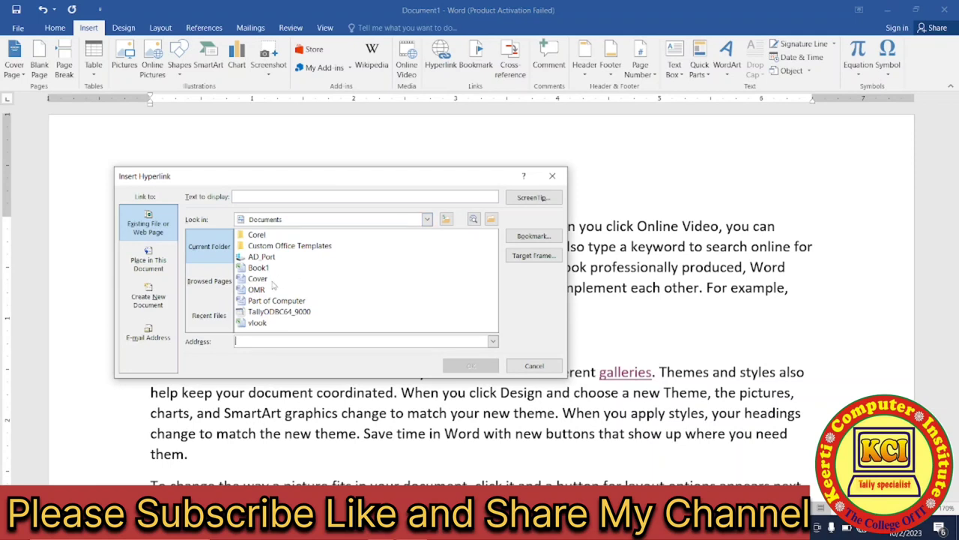
click(210, 289)
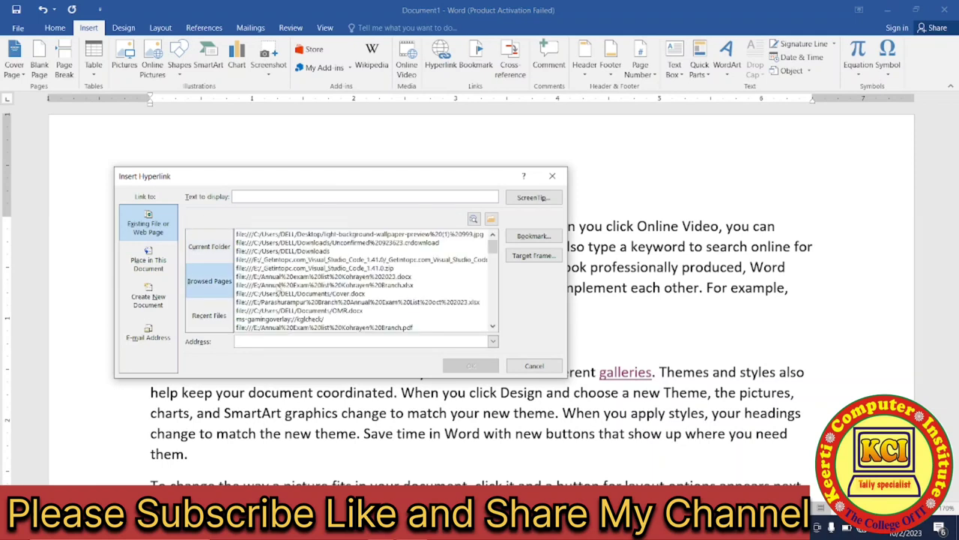
click(299, 311)
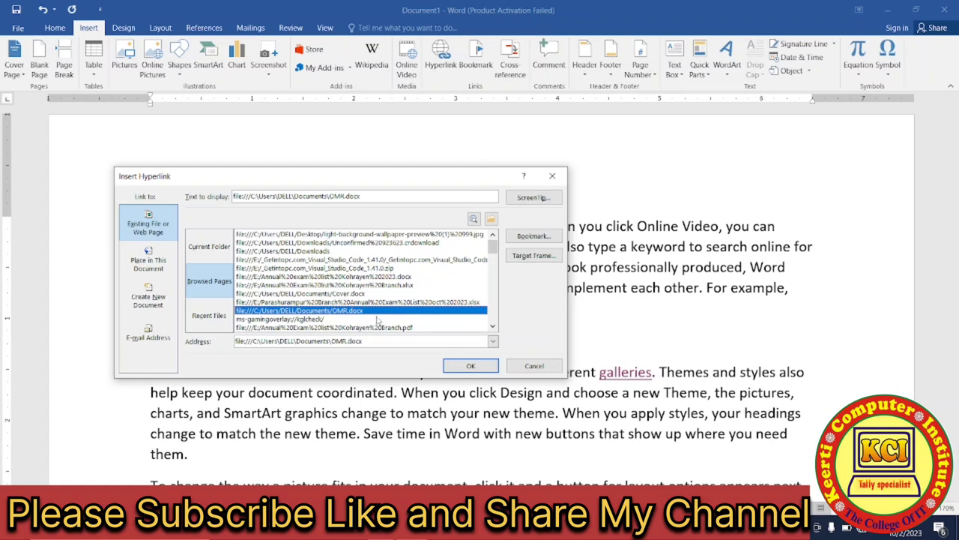
click(469, 366)
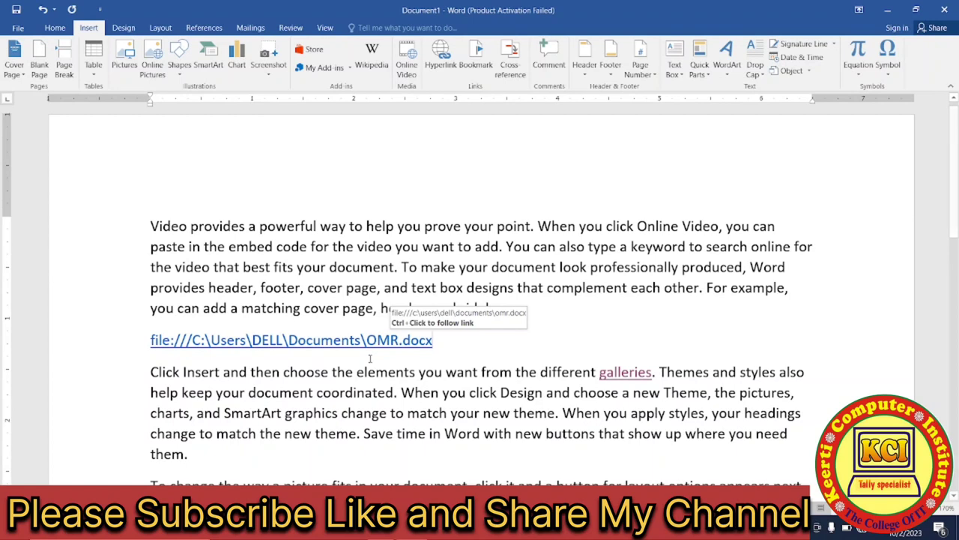
key(ctrl+Home)
key(Return)
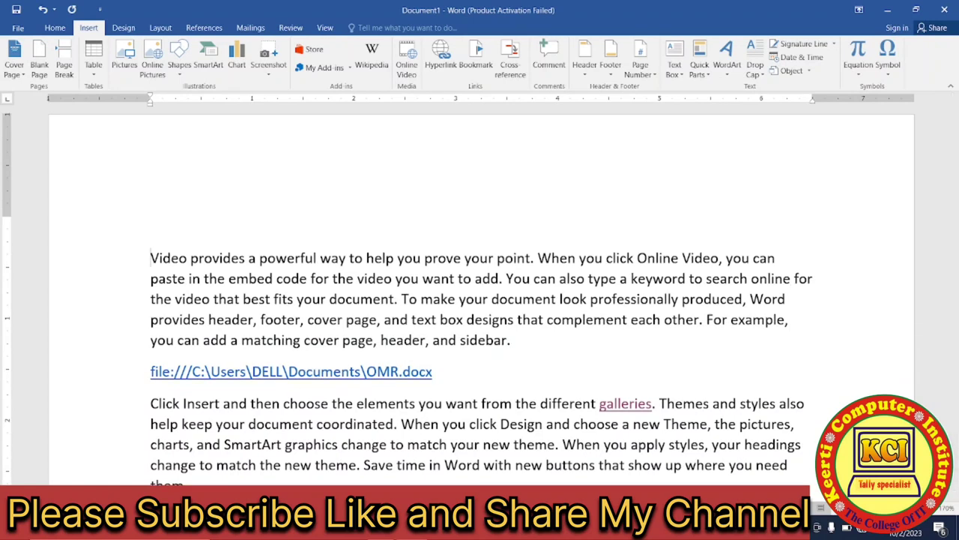
Step: Type 'Hyperlink 1' on the top line and link it to OMR.docx from Browsed Pages
click(149, 233)
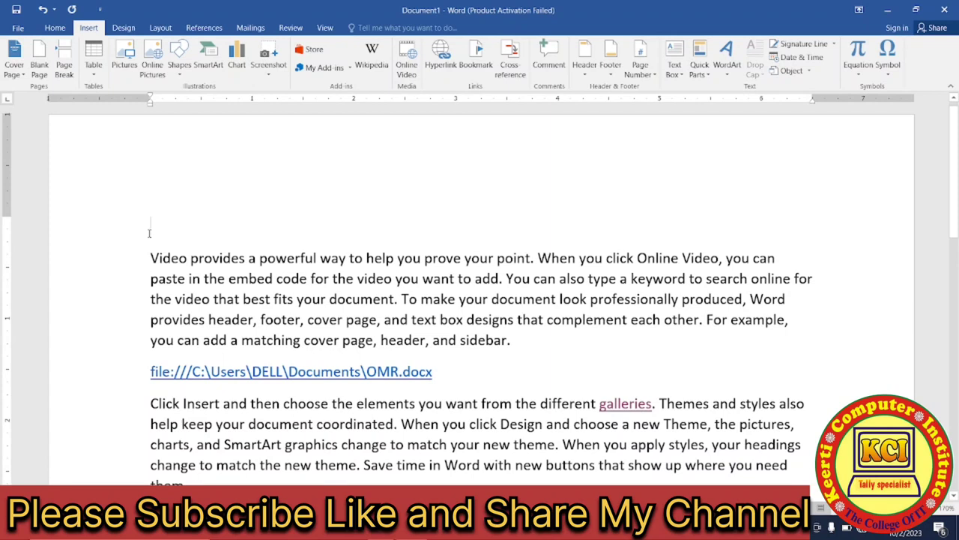
text(Hyperlink 1)
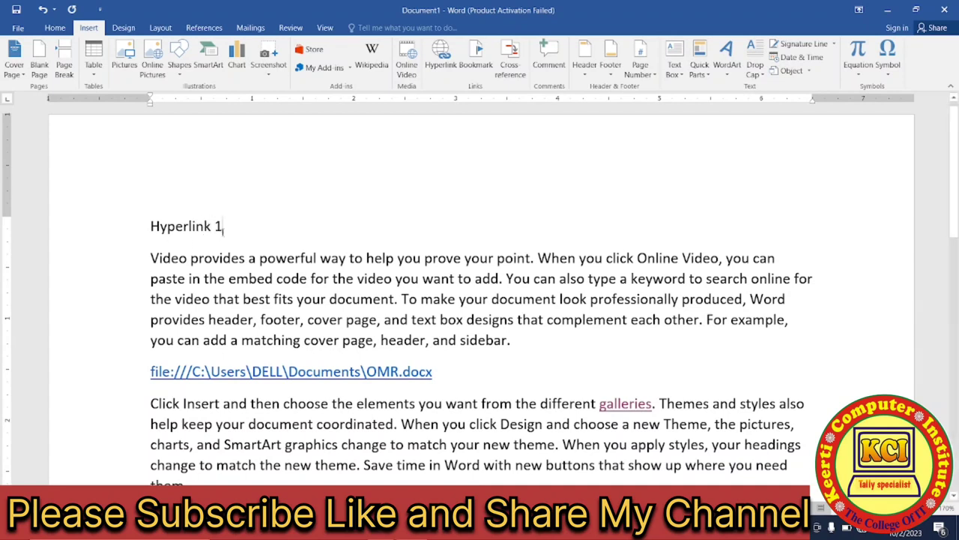
drag(223, 225, 166, 229)
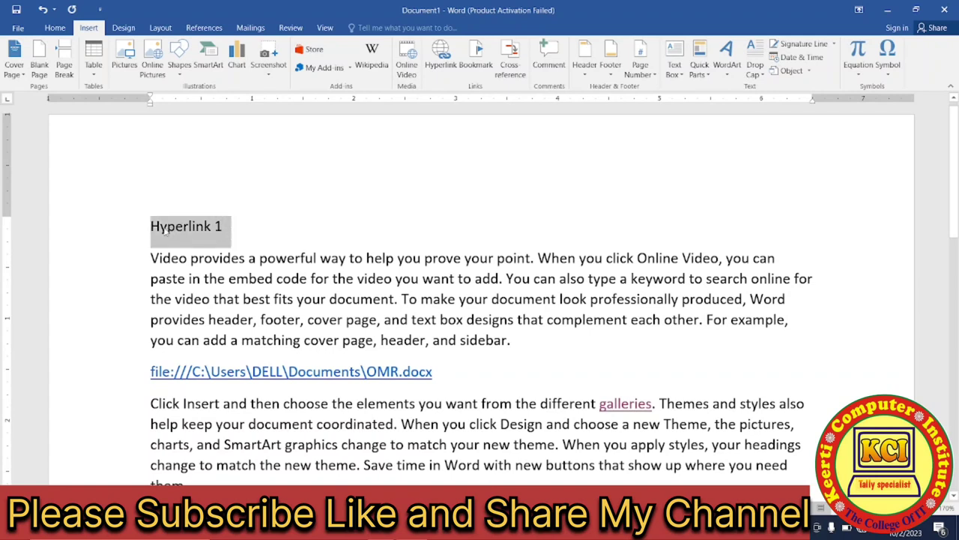
click(441, 58)
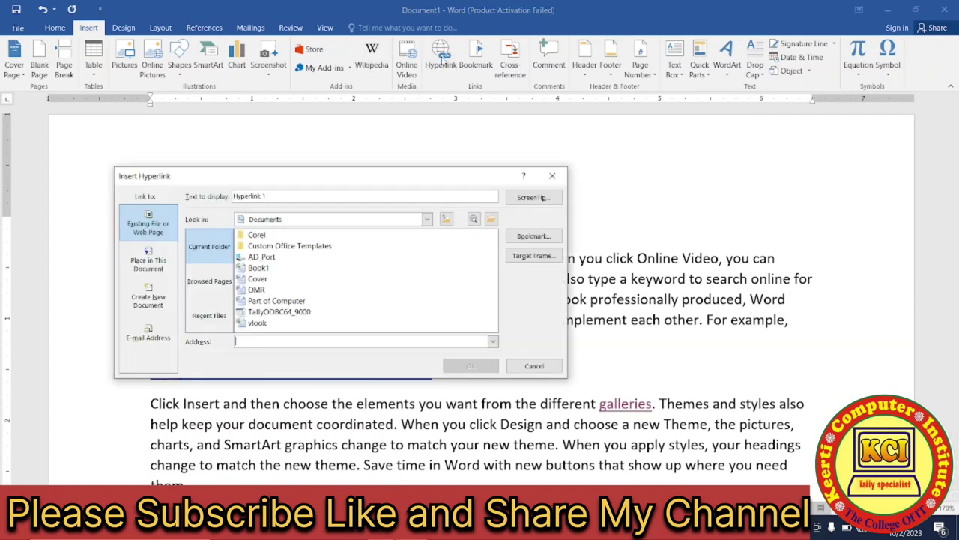
click(213, 291)
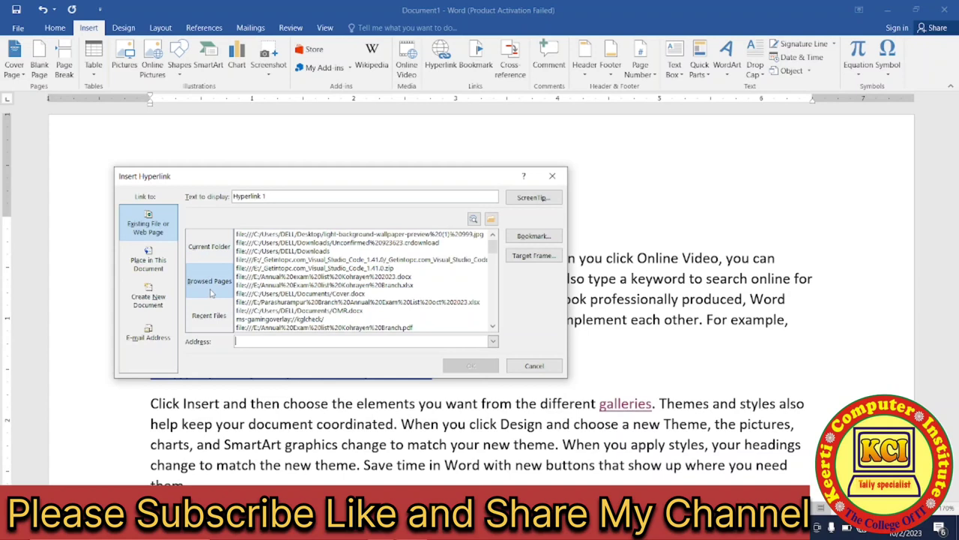
click(333, 311)
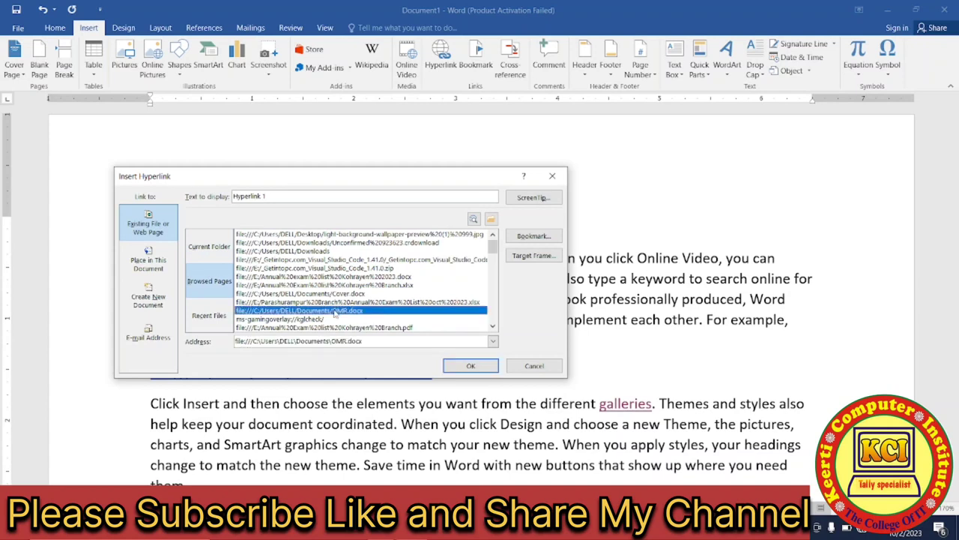
click(472, 366)
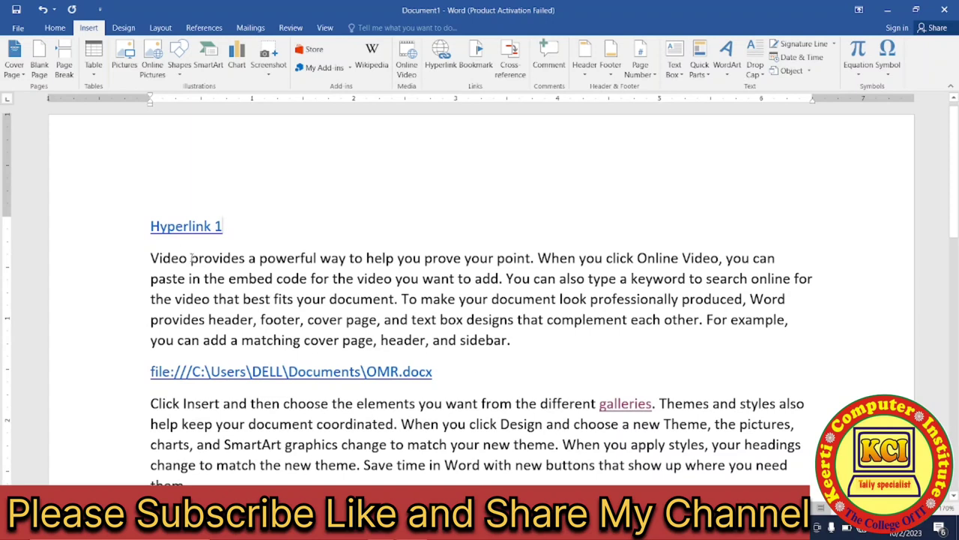
Step: Test Hyperlink 1 and the file-path link, opening and closing the OMR answer sheet each time
click(175, 226)
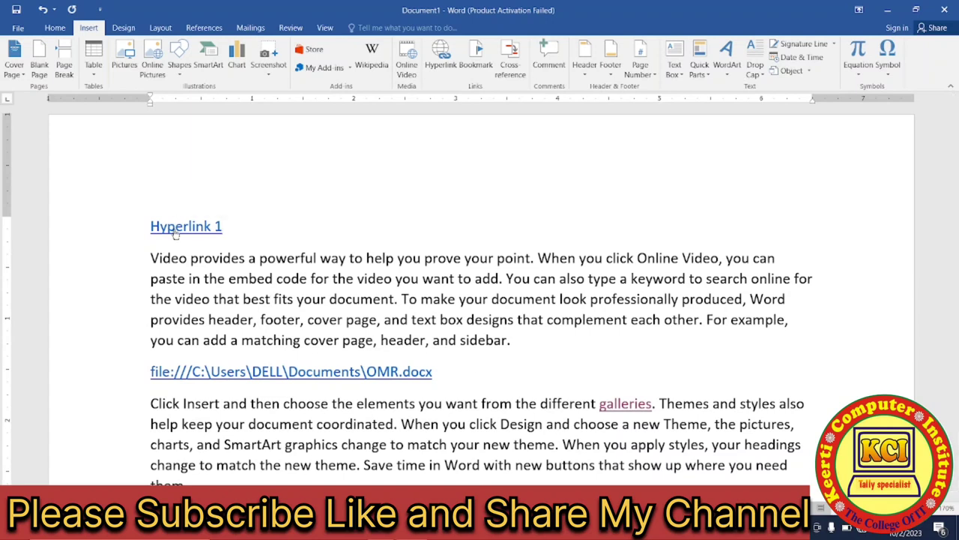
ctrl+click(171, 227)
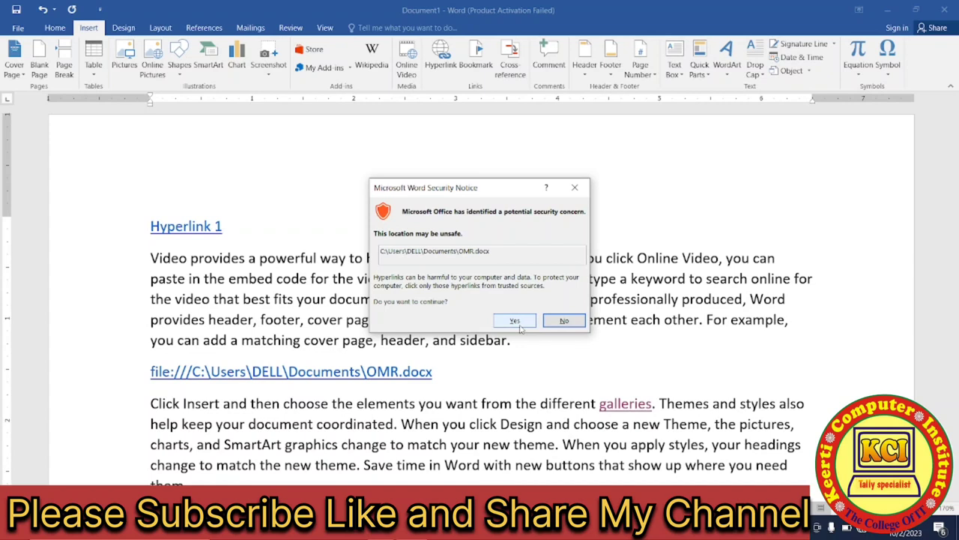
click(515, 320)
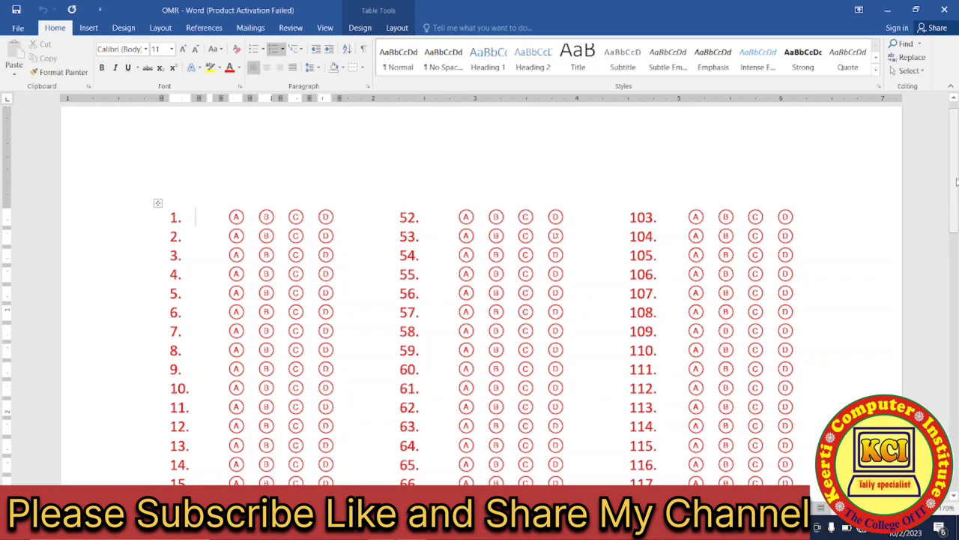
mouse_move(956, 181)
mouse_down()
mouse_move(946, 240)
mouse_move(948, 112)
mouse_up()
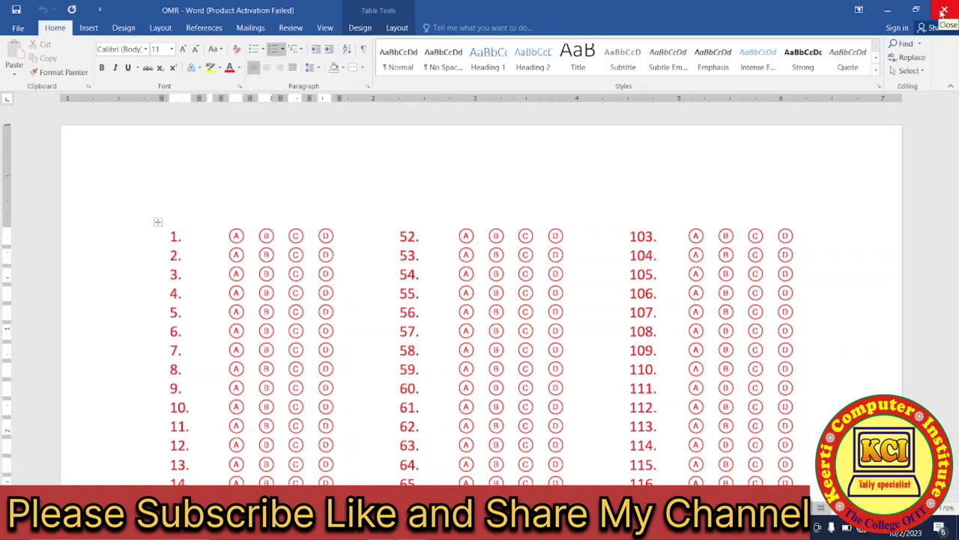
click(944, 11)
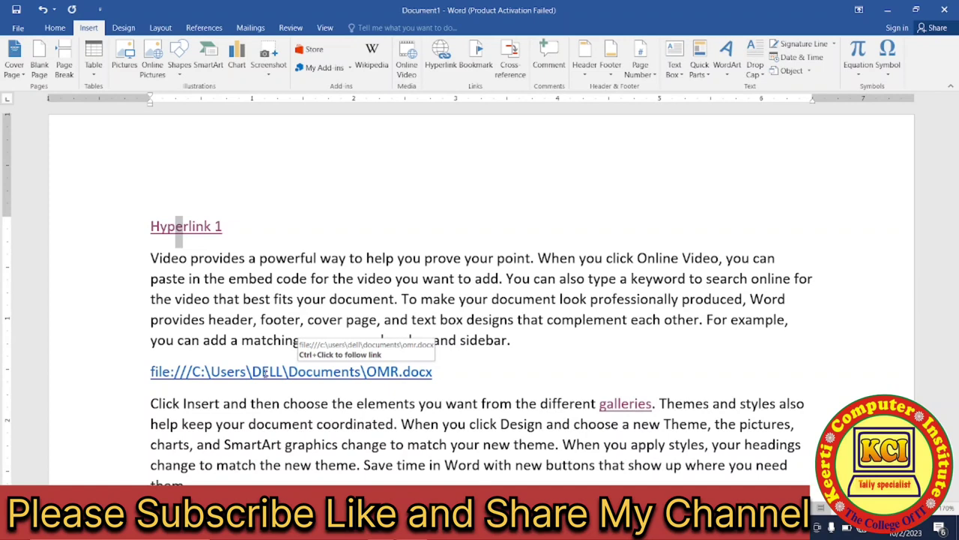
ctrl+click(263, 373)
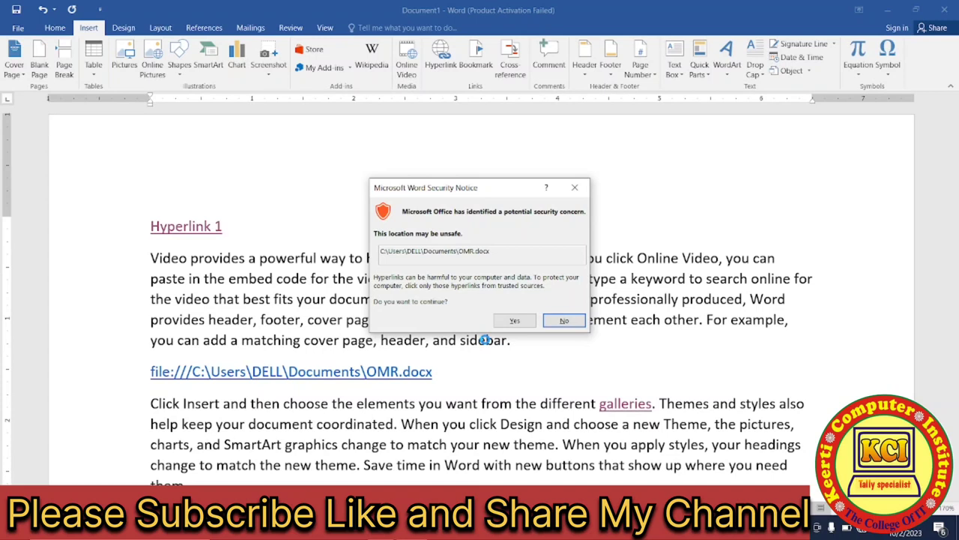
click(513, 321)
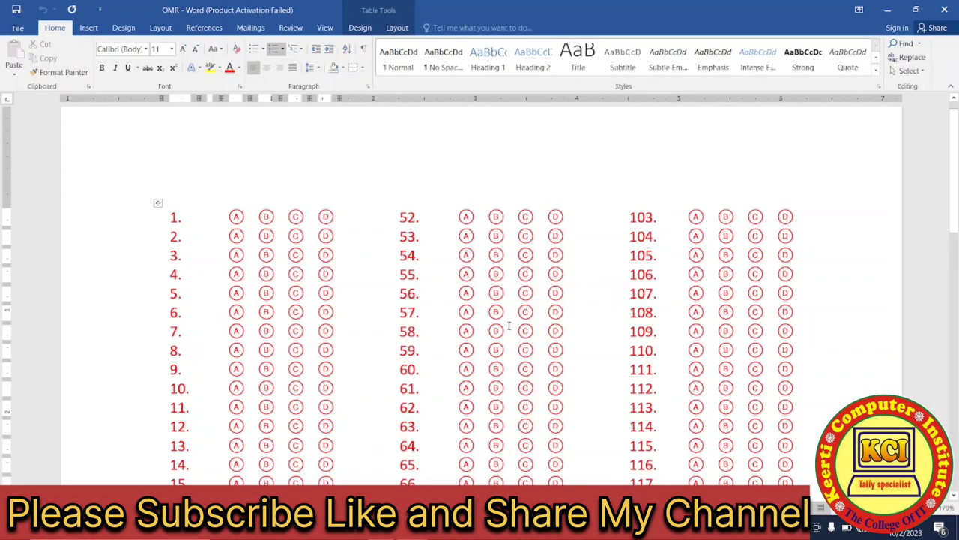
click(942, 10)
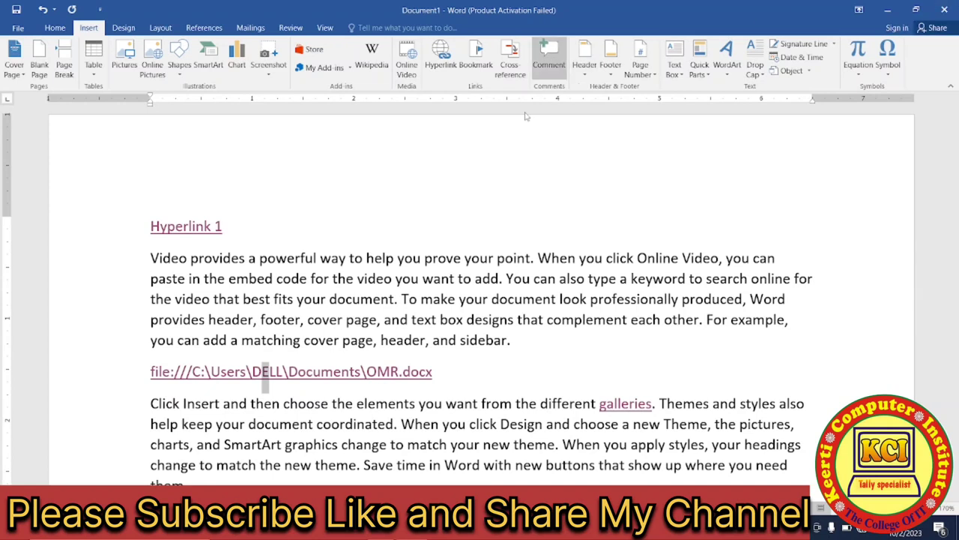
Step: Add a 'Recent file' line under Hyperlink 1 linked to Cover.docx from Recent Files
click(236, 227)
key(Return)
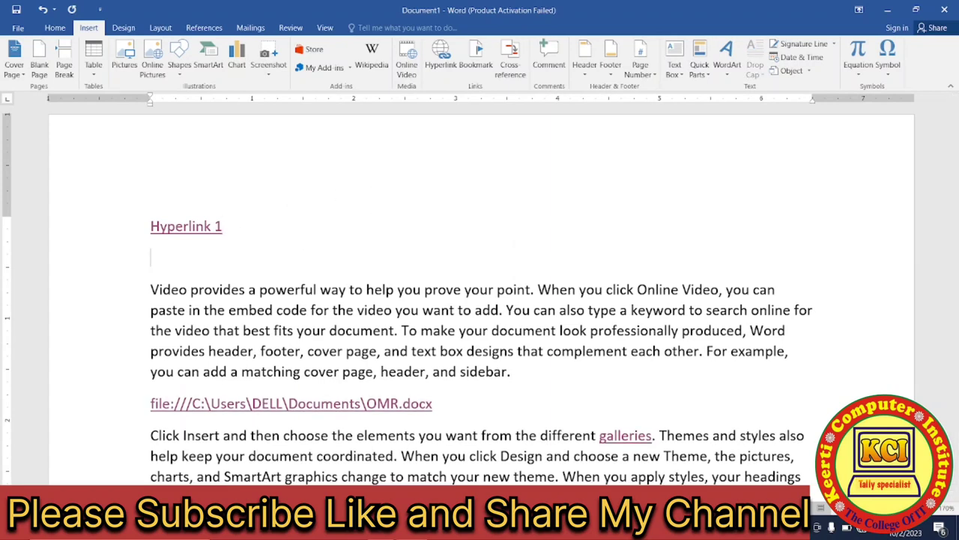
text(Recent file)
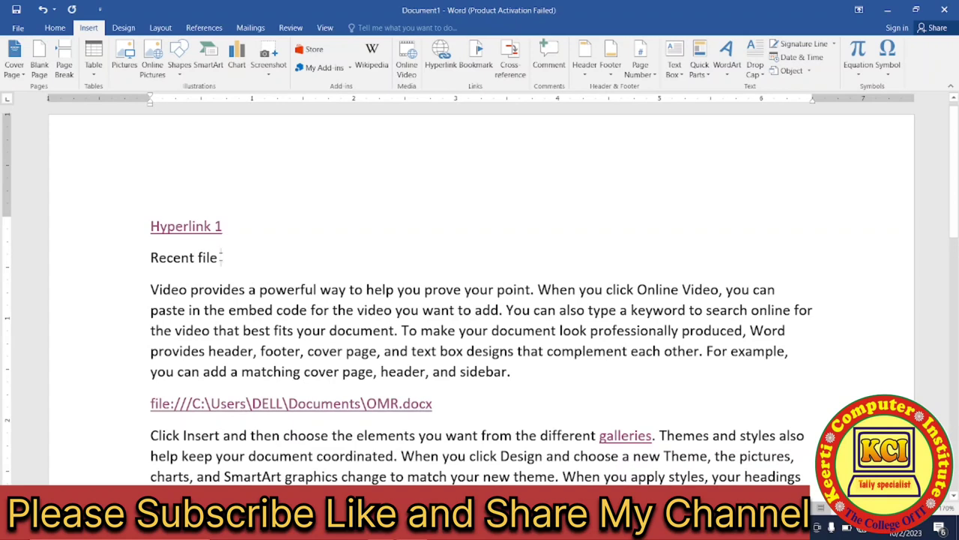
click(131, 255)
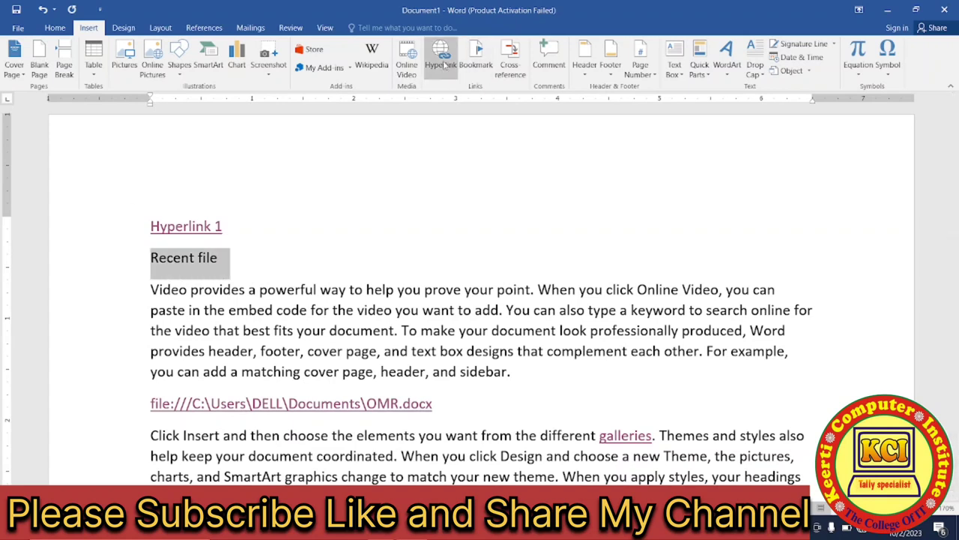
click(443, 60)
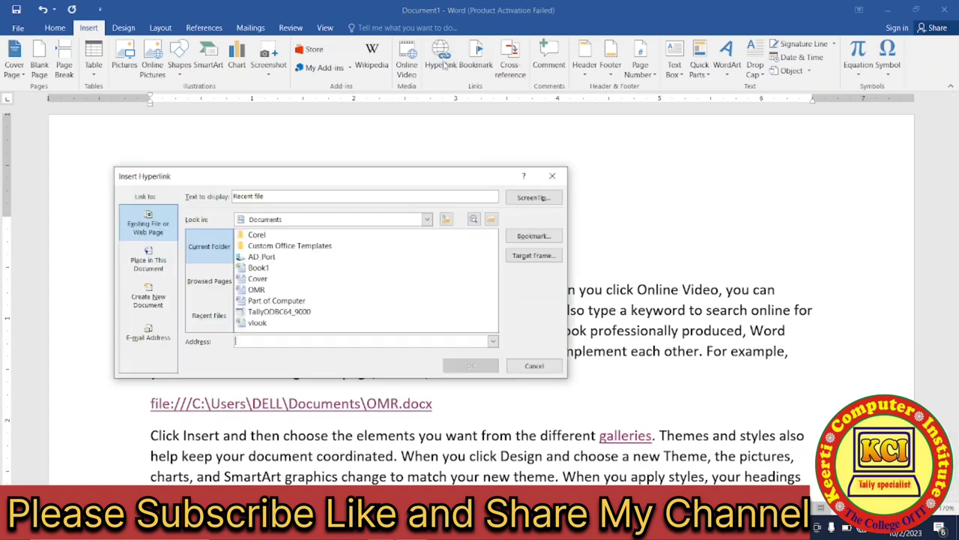
click(216, 324)
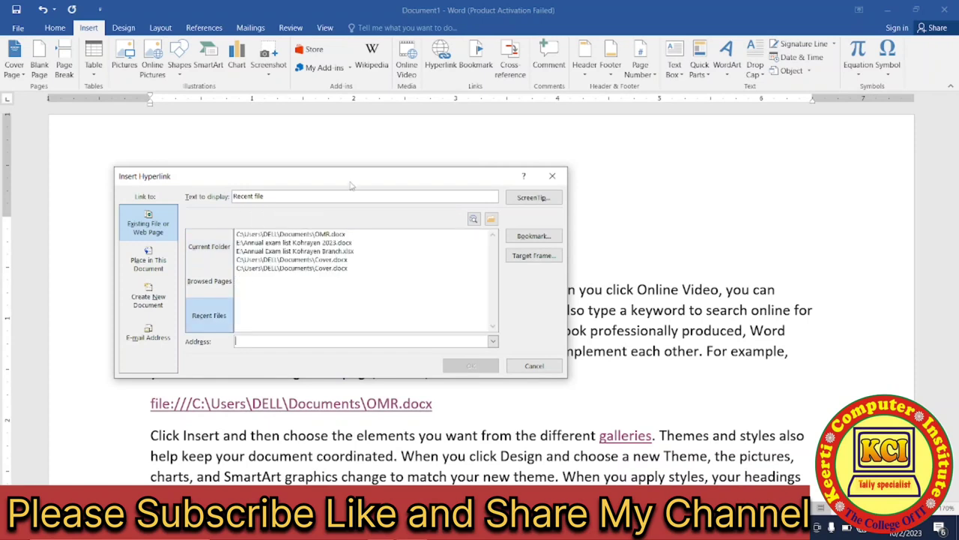
drag(350, 185, 512, 221)
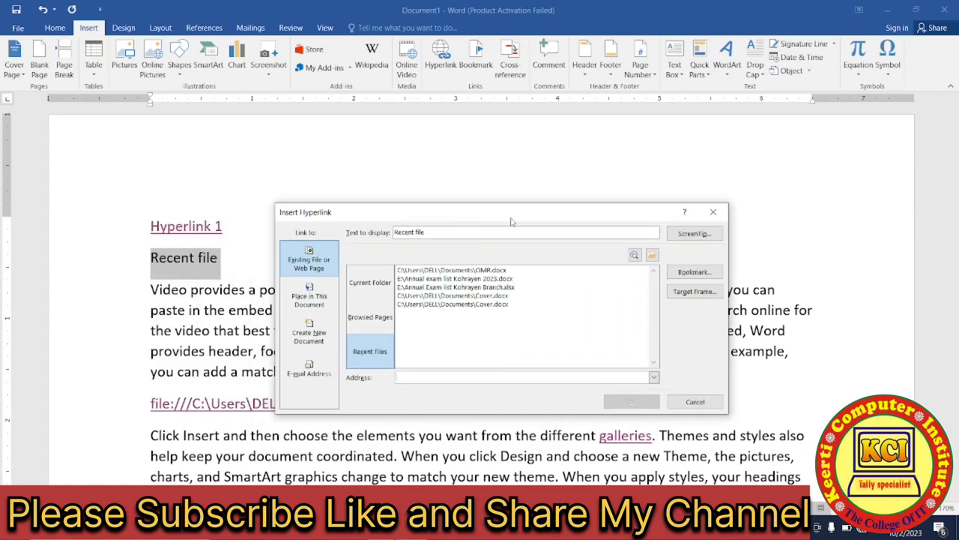
click(467, 297)
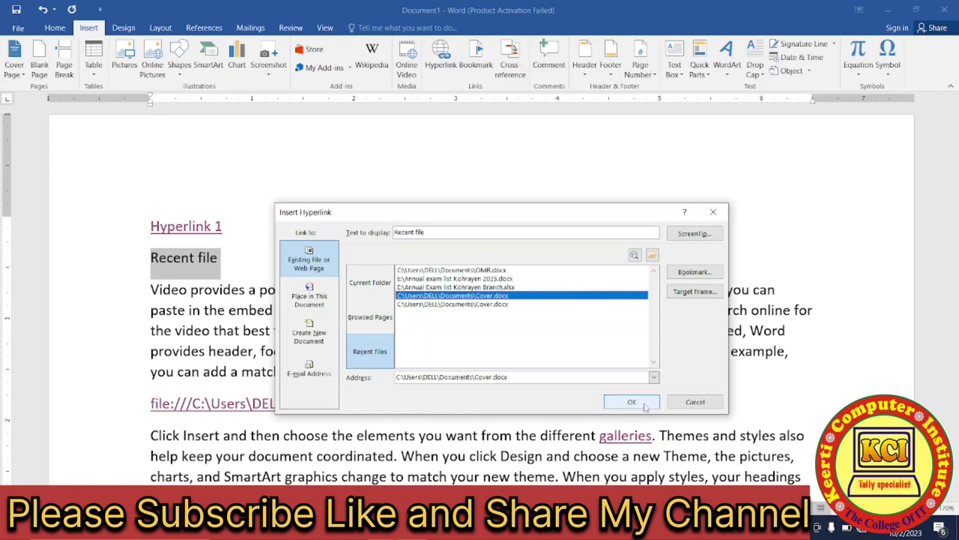
click(639, 401)
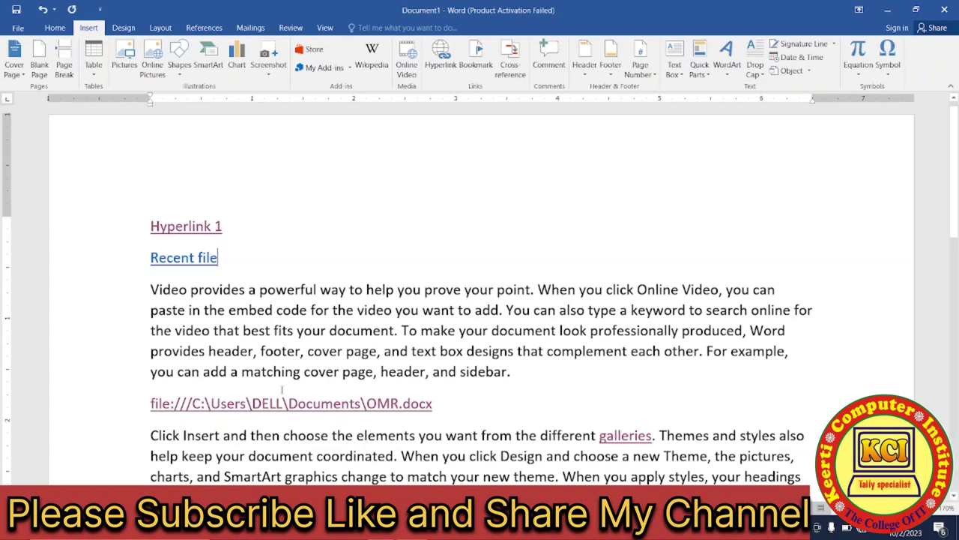
mouse_move(177, 259)
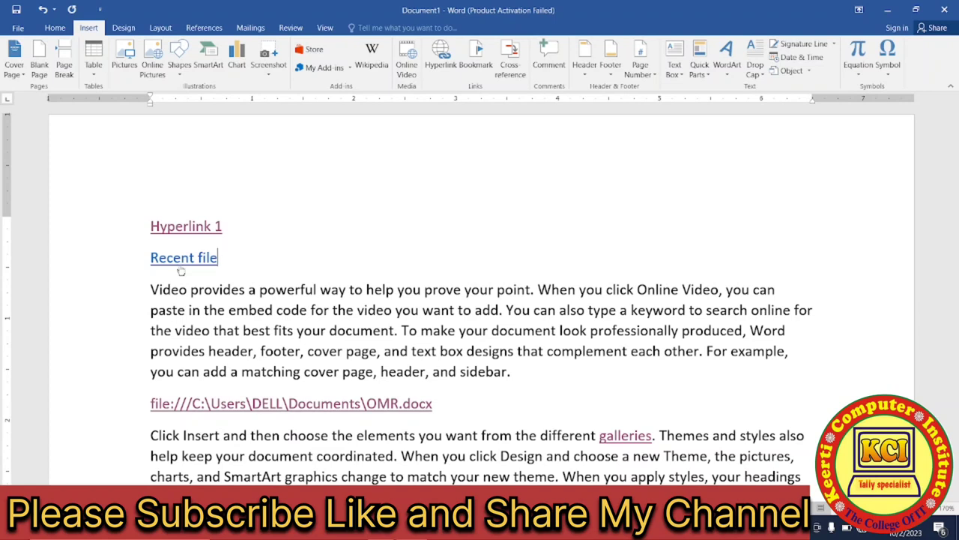
ctrl+click(180, 268)
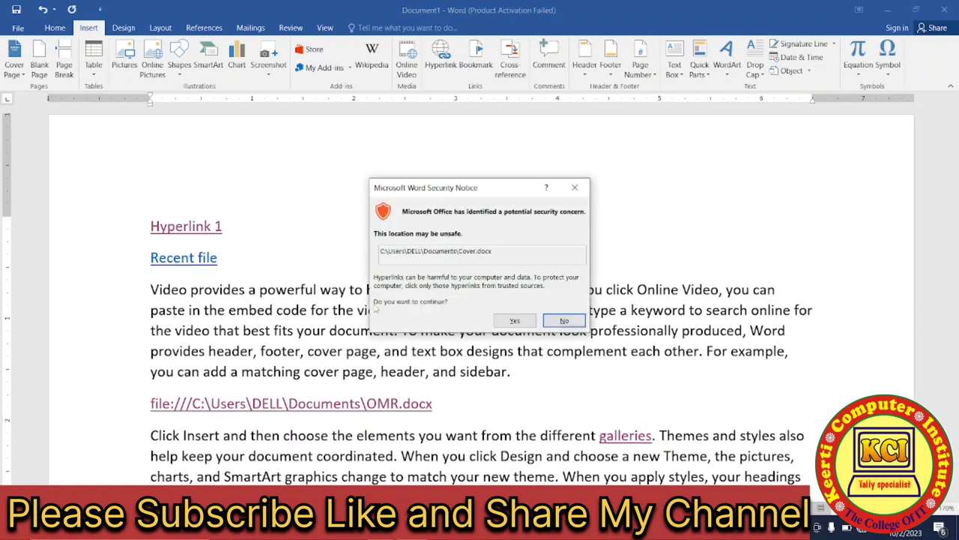
click(513, 320)
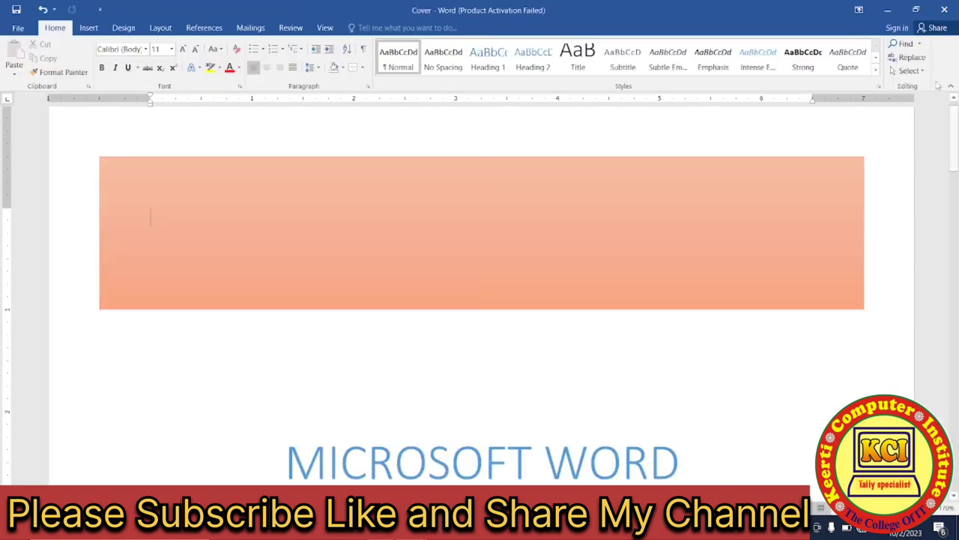
mouse_move(952, 132)
mouse_down()
mouse_move(936, 206)
mouse_move(941, 85)
mouse_up()
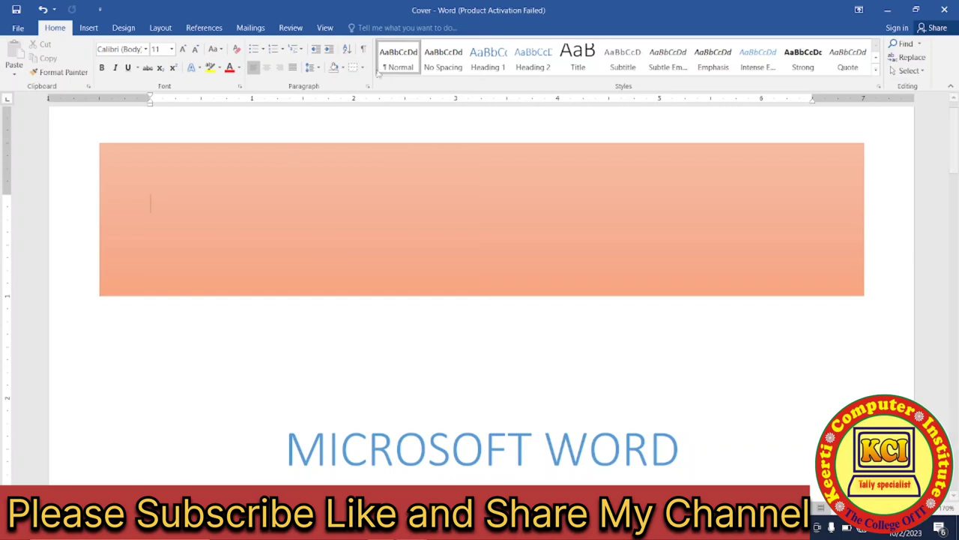
click(947, 11)
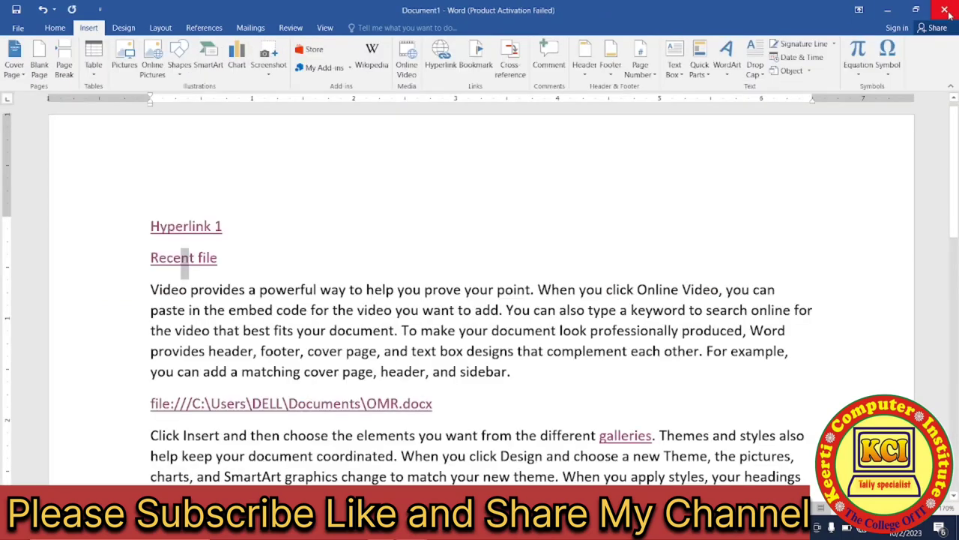
click(445, 67)
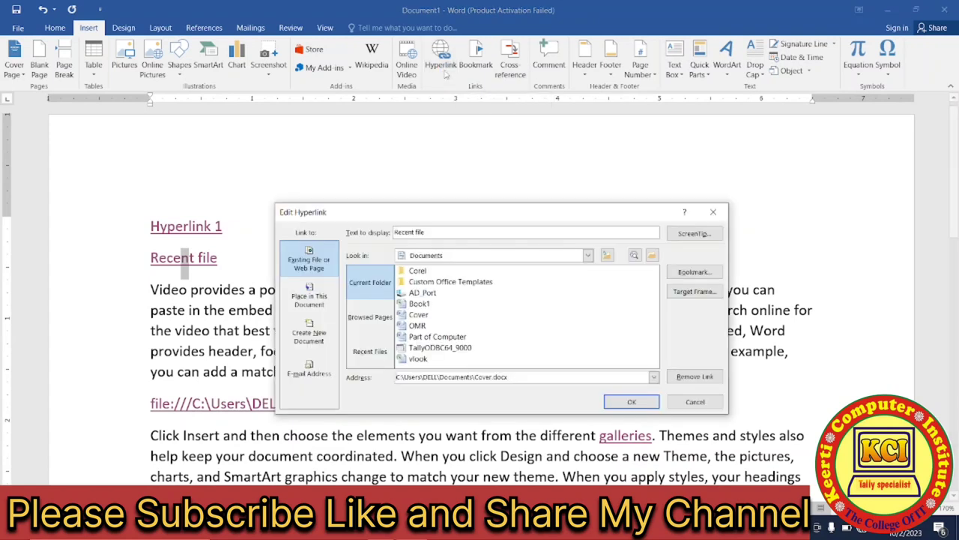
click(313, 298)
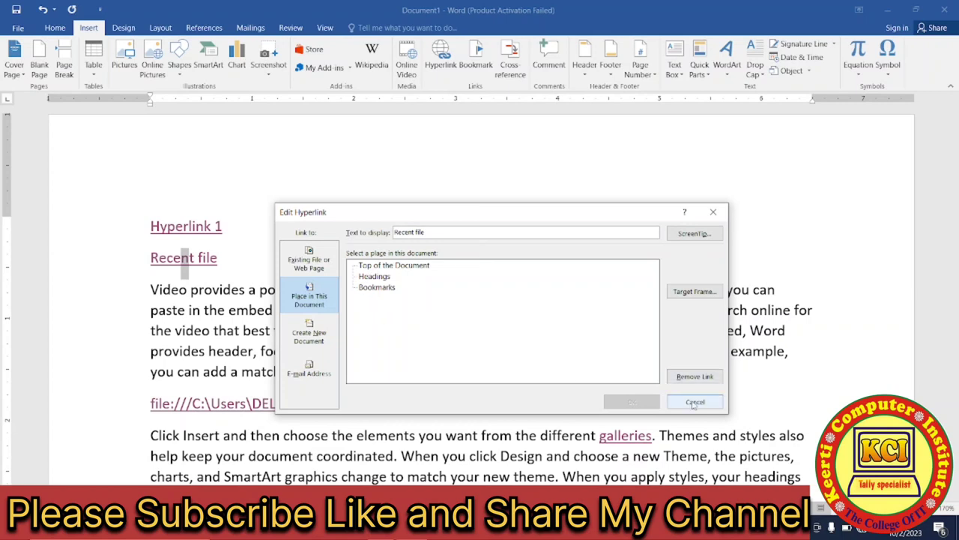
click(695, 403)
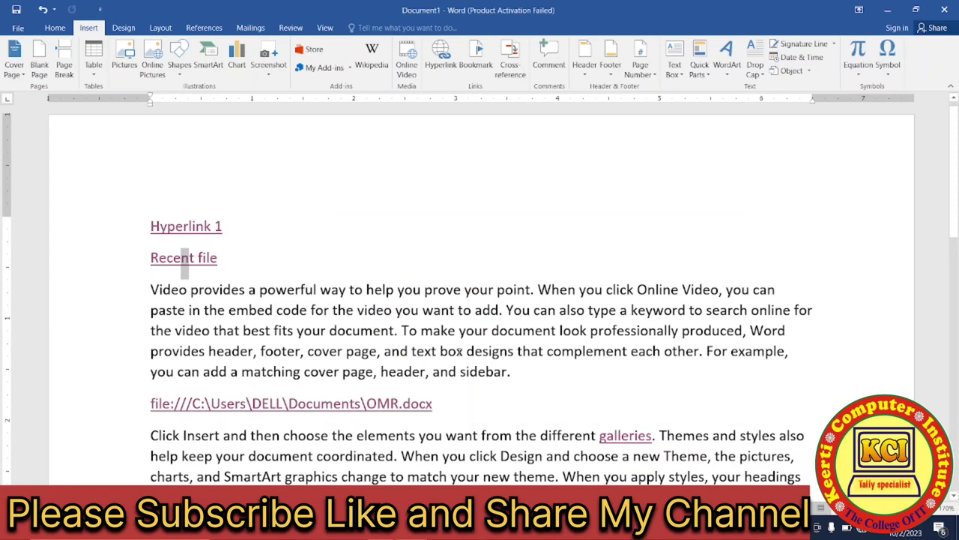
click(442, 60)
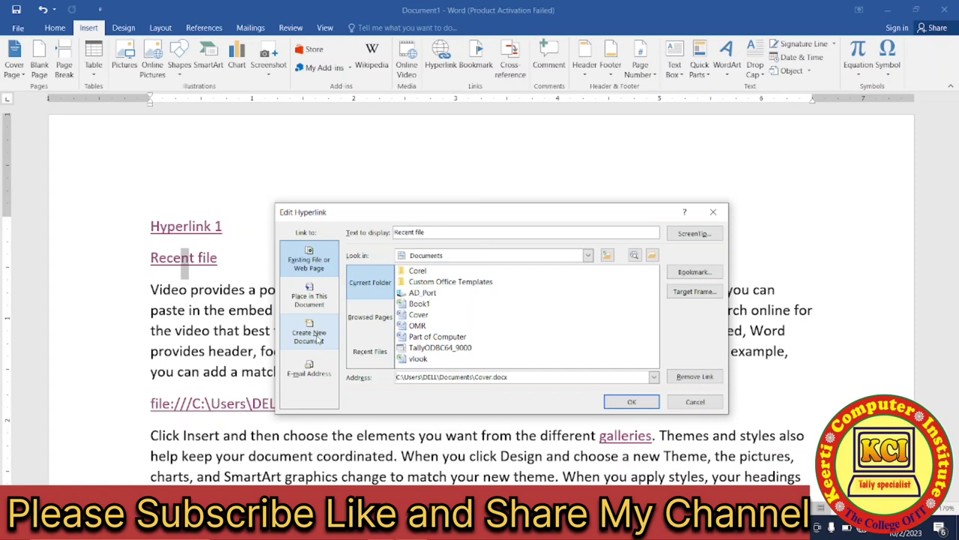
click(318, 339)
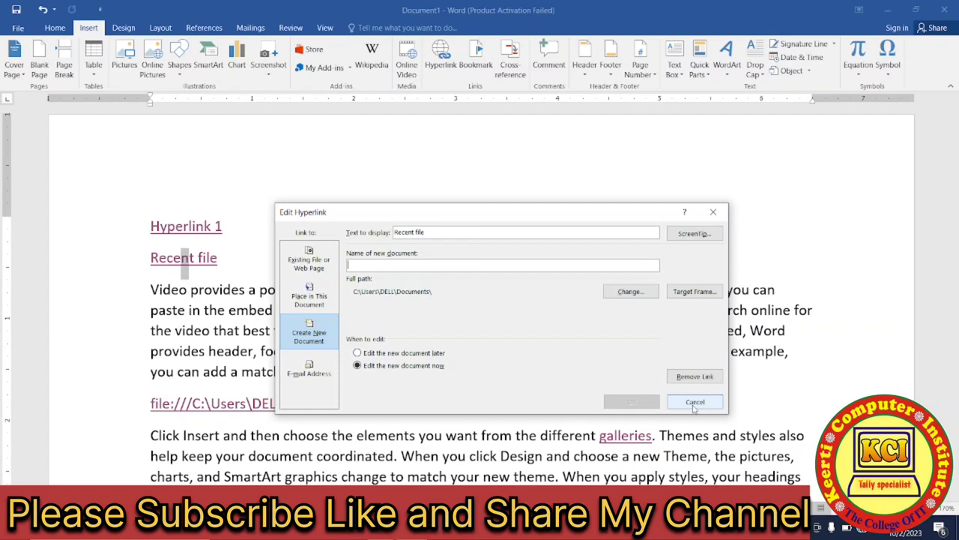
click(310, 372)
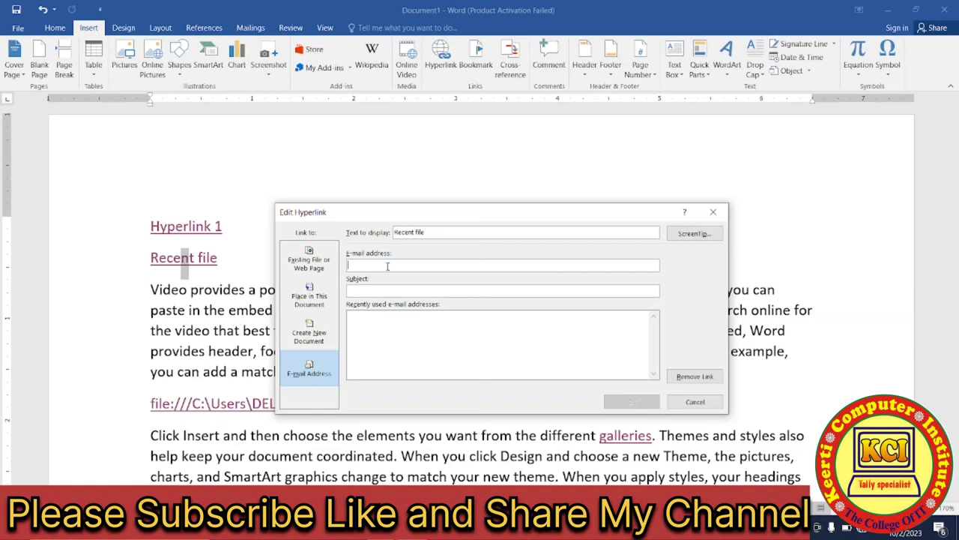
click(695, 403)
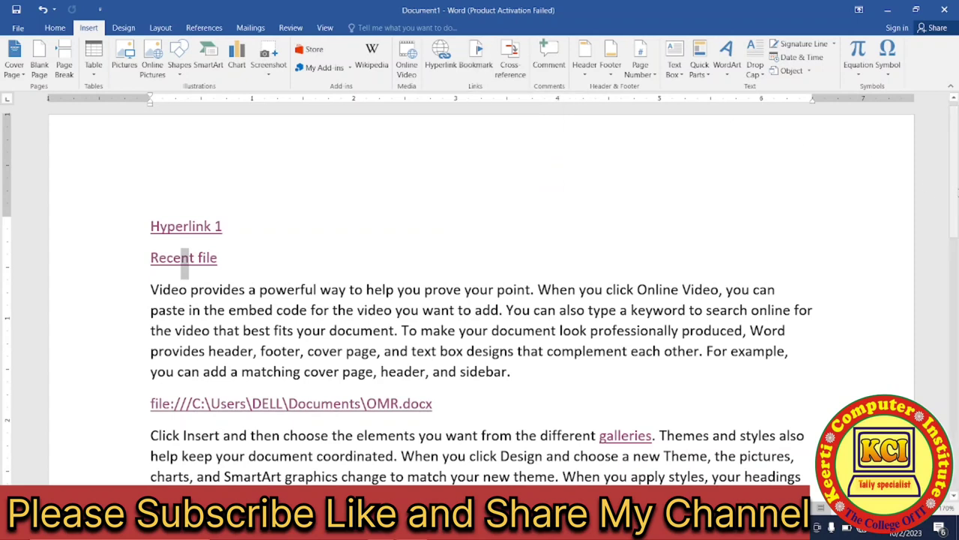
Step: Select the word 'device' and add a bookmark named 'device' for it
scroll(184, 262, down, 5)
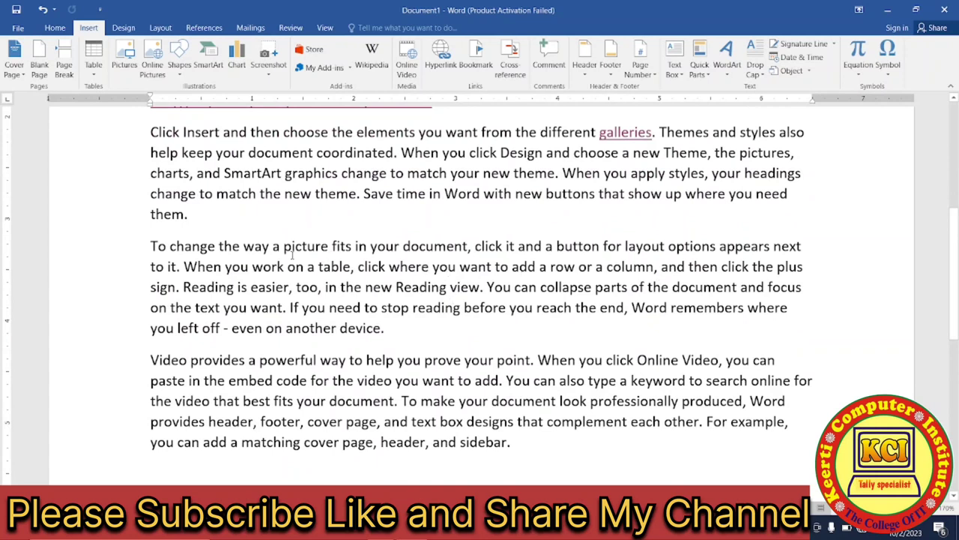
click(384, 328)
drag(340, 328, 383, 330)
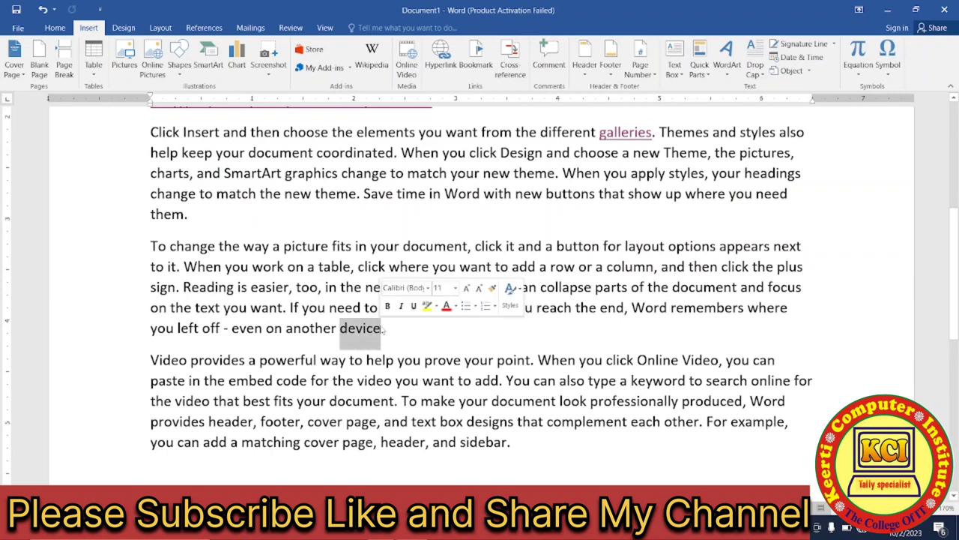
click(480, 59)
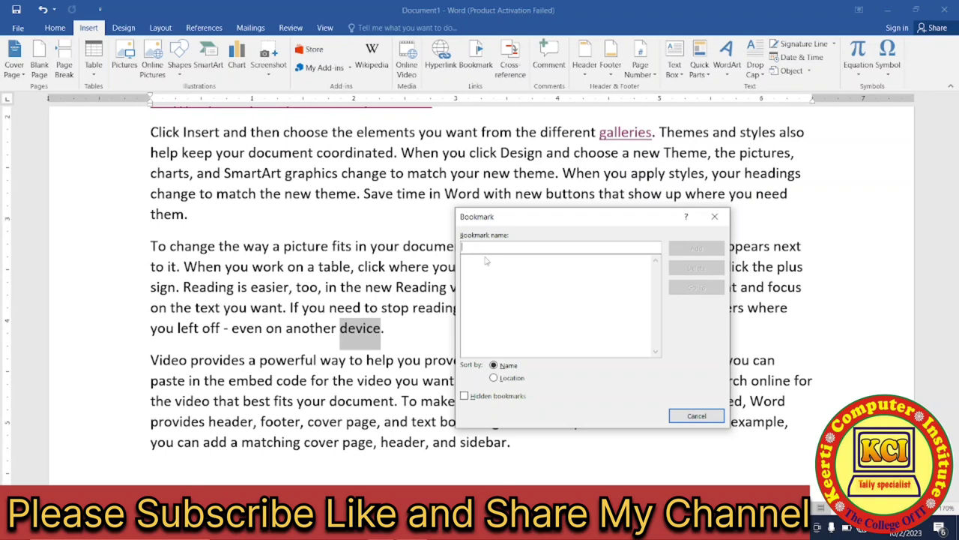
text(device)
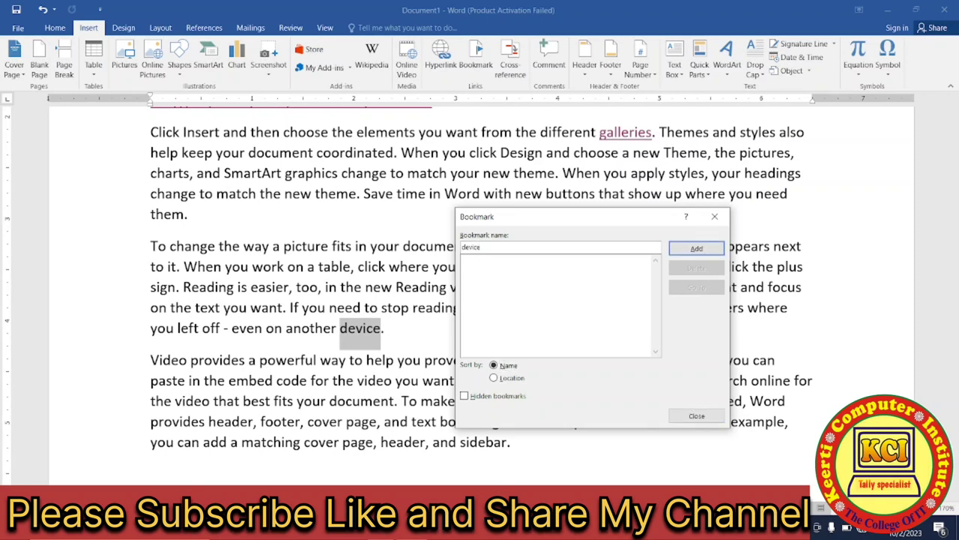
click(696, 248)
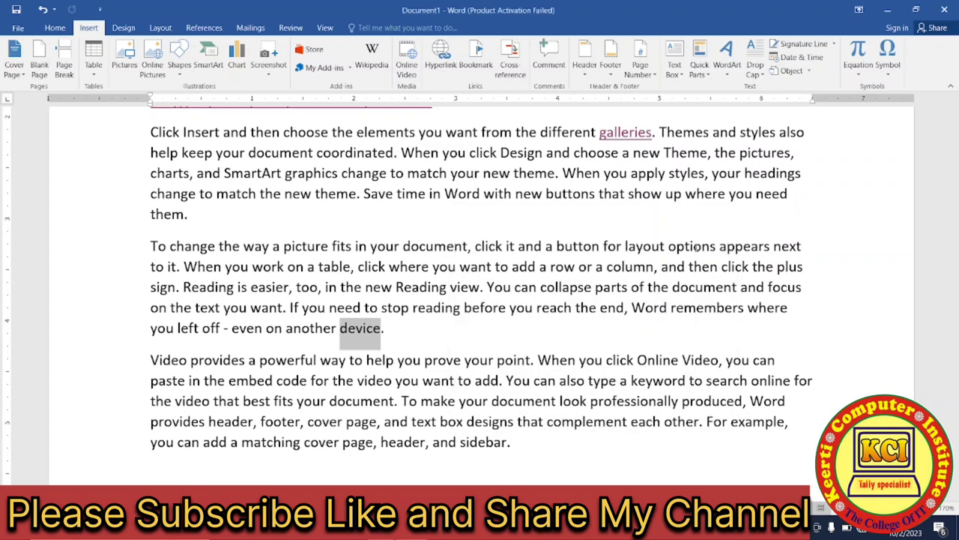
click(395, 359)
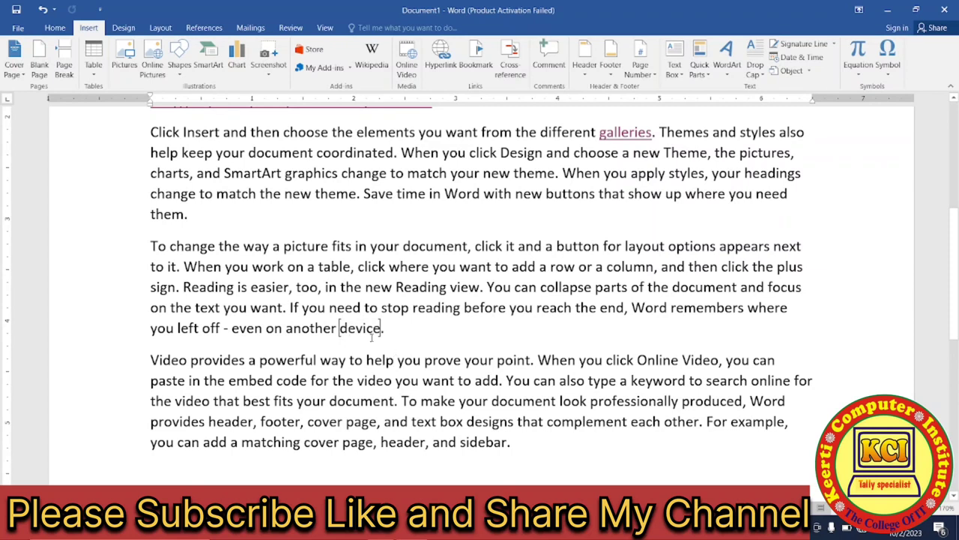
key(shift+F5)
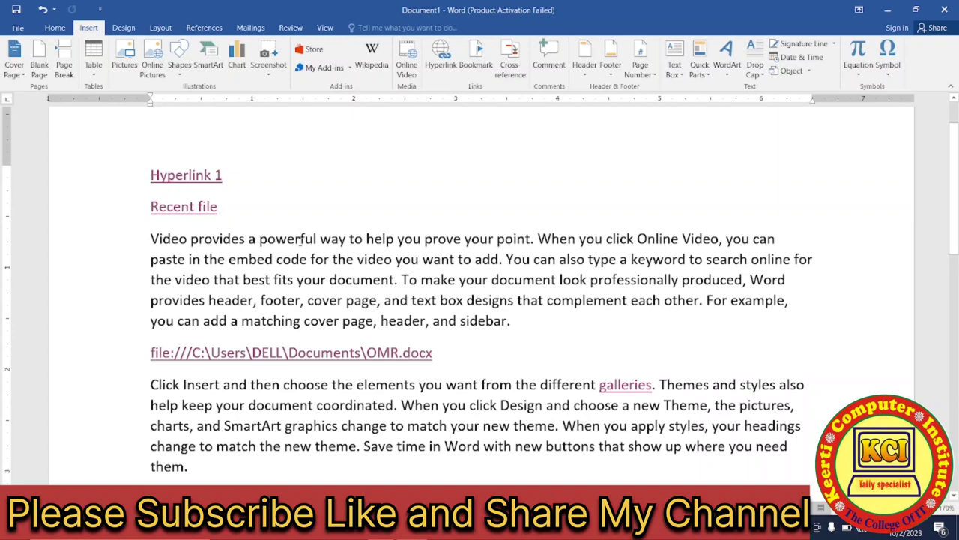
Step: Go to the 'device' bookmark from the Bookmark list, close it, and return to the top
click(474, 61)
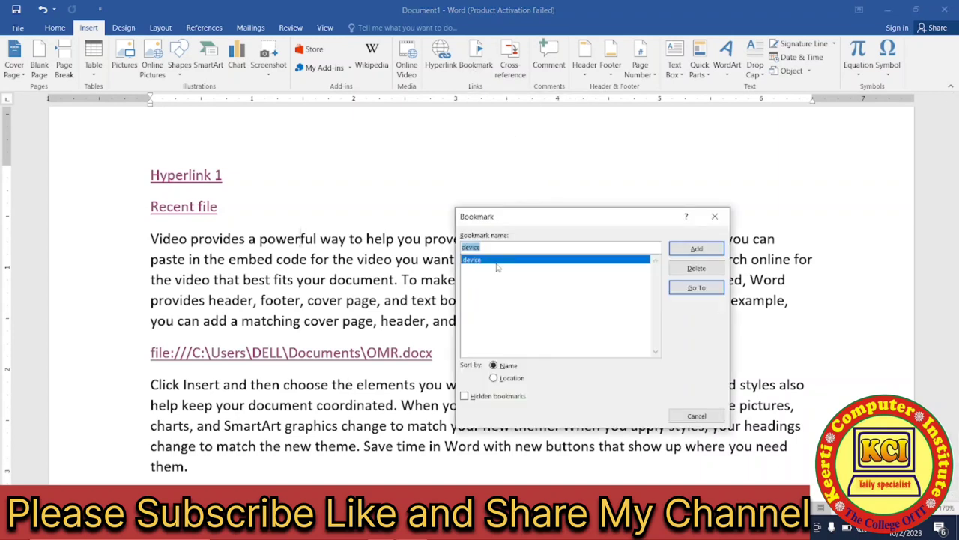
click(688, 289)
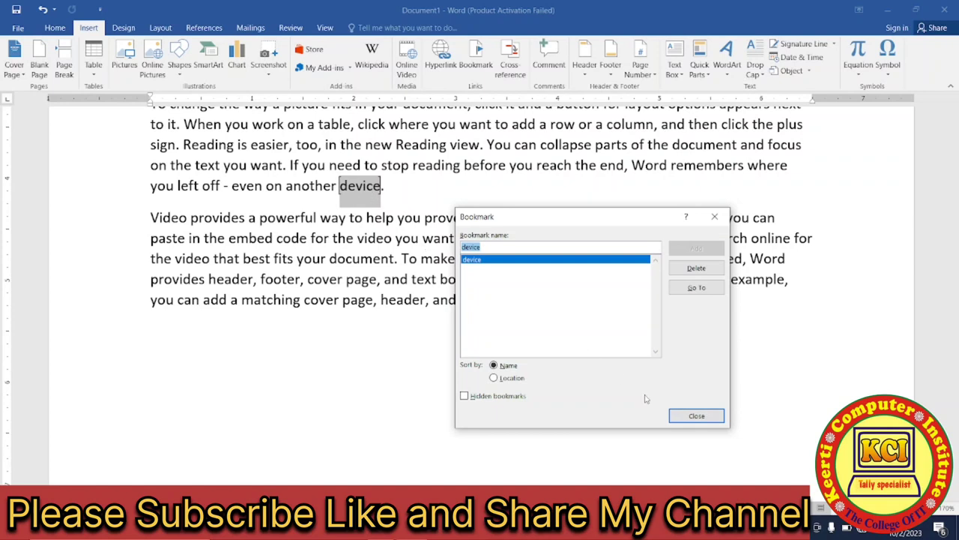
click(693, 417)
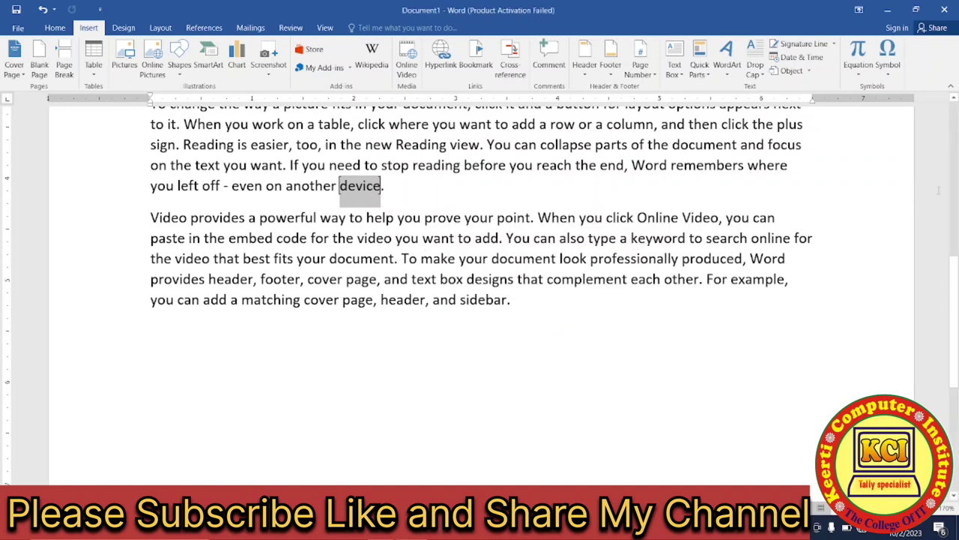
scroll(540, 336, up, 5)
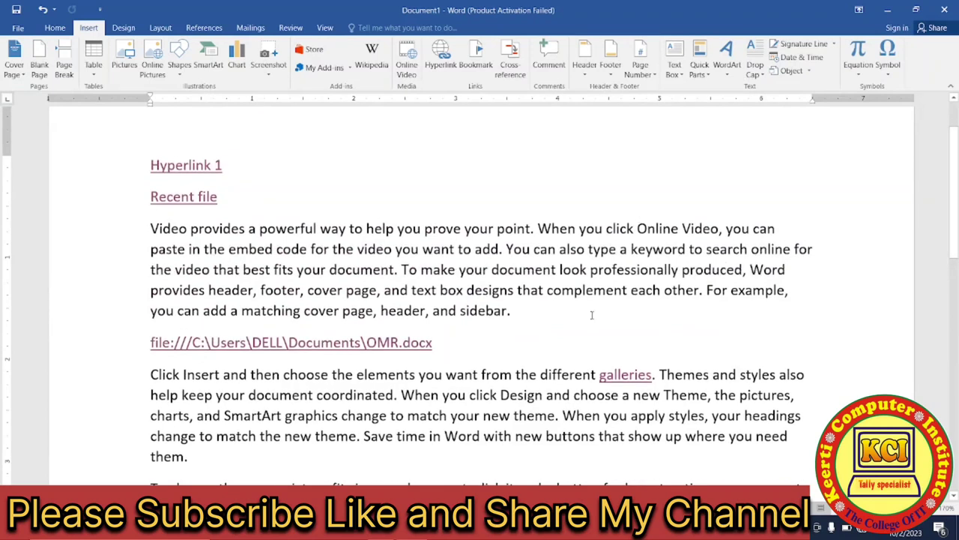
Step: Add a 'Bookmark1' line below Recent file and hyperlink it to the device bookmark
click(222, 196)
key(Return)
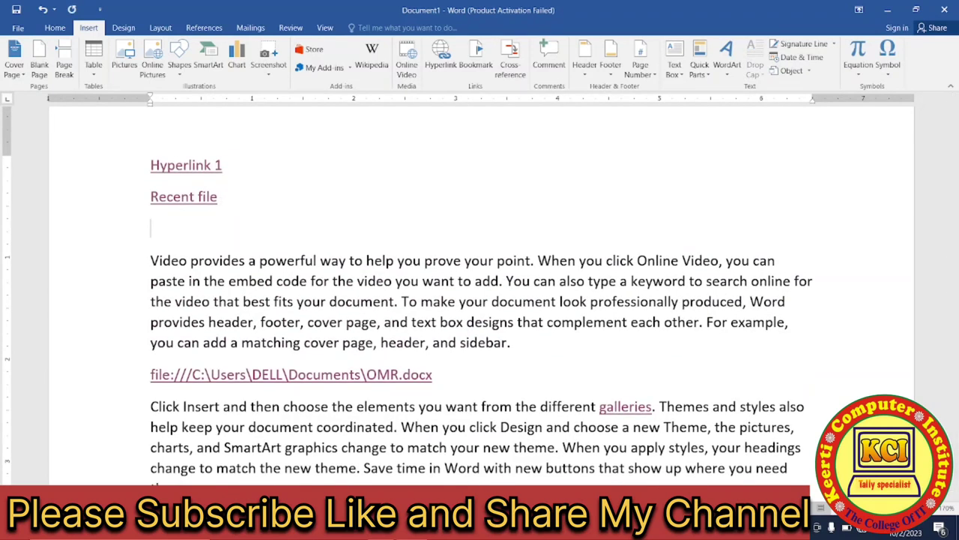
text(Bookmar)
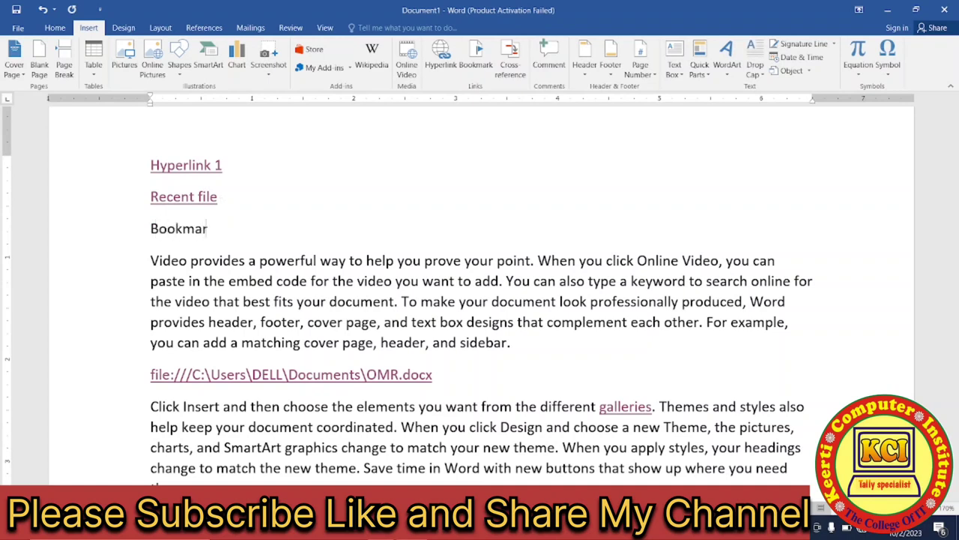
text(k)
text(1)
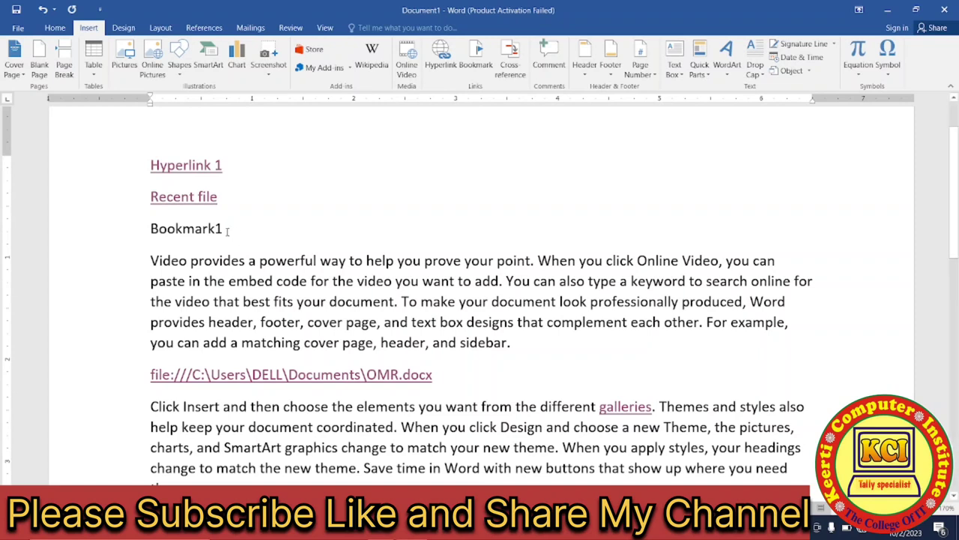
drag(227, 231, 147, 230)
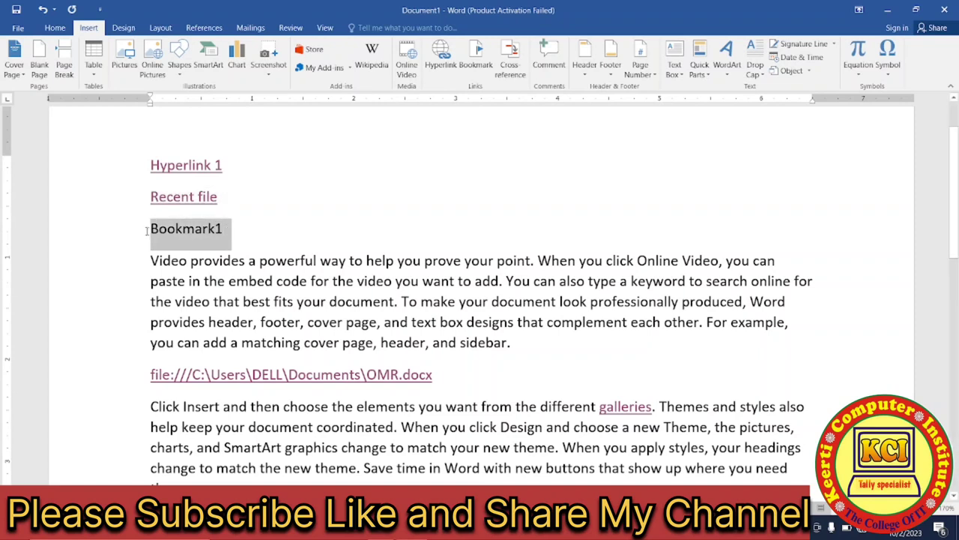
click(439, 66)
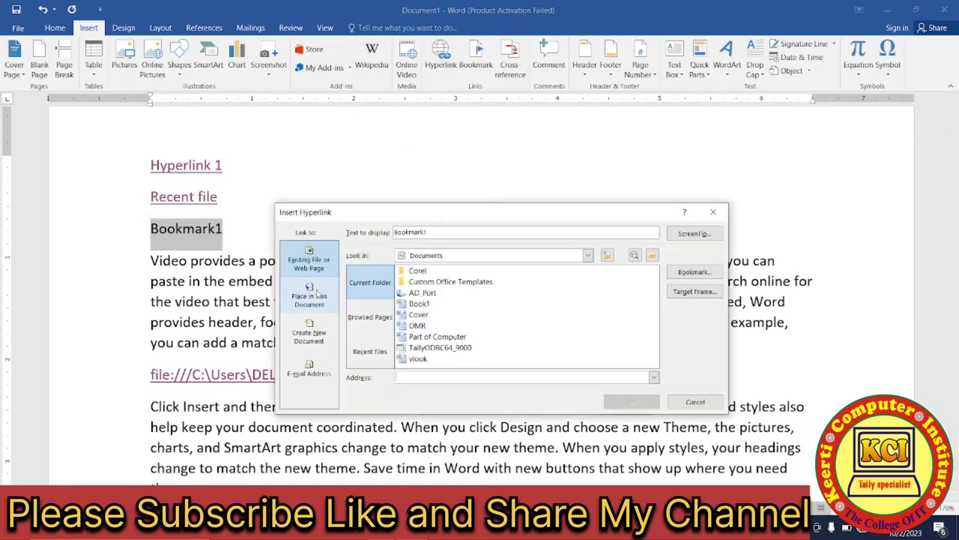
click(317, 298)
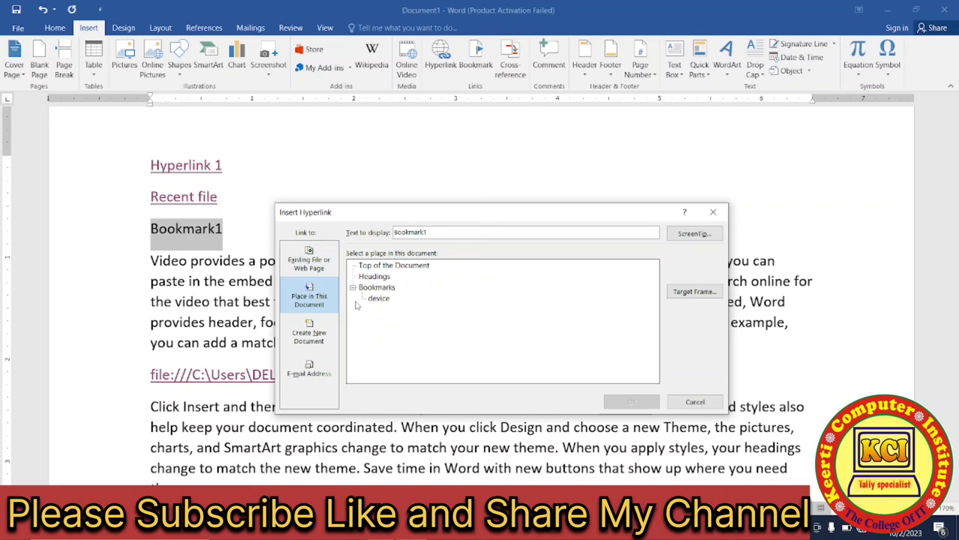
click(379, 298)
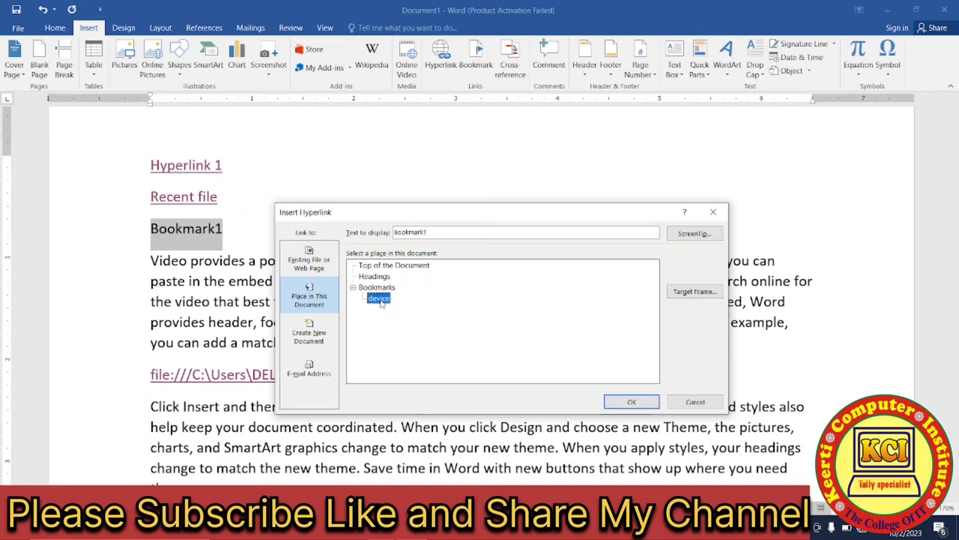
click(629, 405)
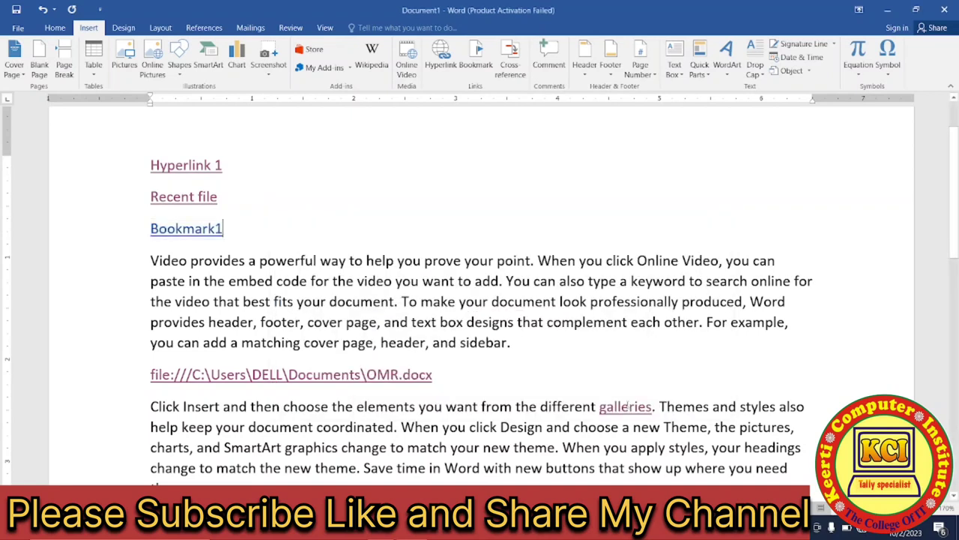
Step: Follow the Bookmark1 link to confirm it jumps to device, then scroll back up
ctrl+click(189, 232)
scroll(189, 234, down, 1)
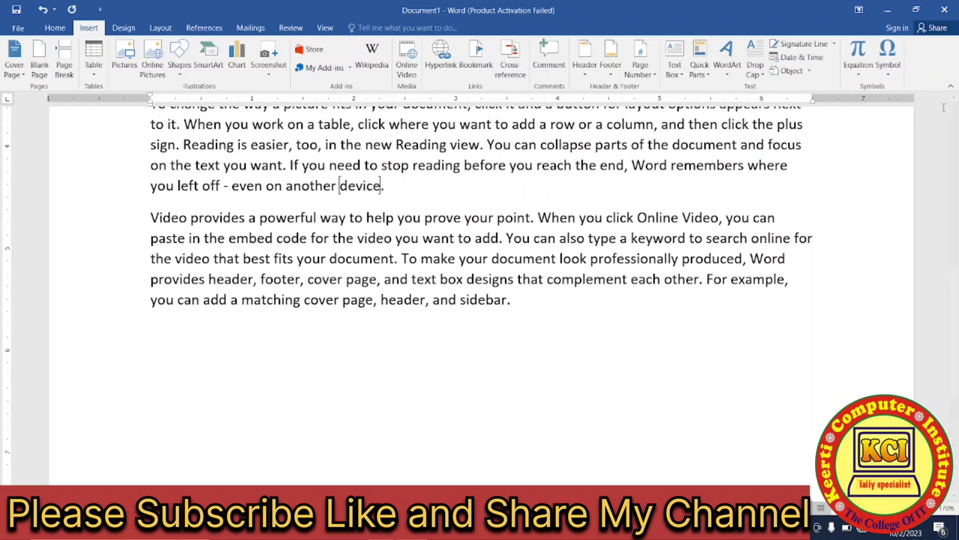
scroll(954, 110, up, 2)
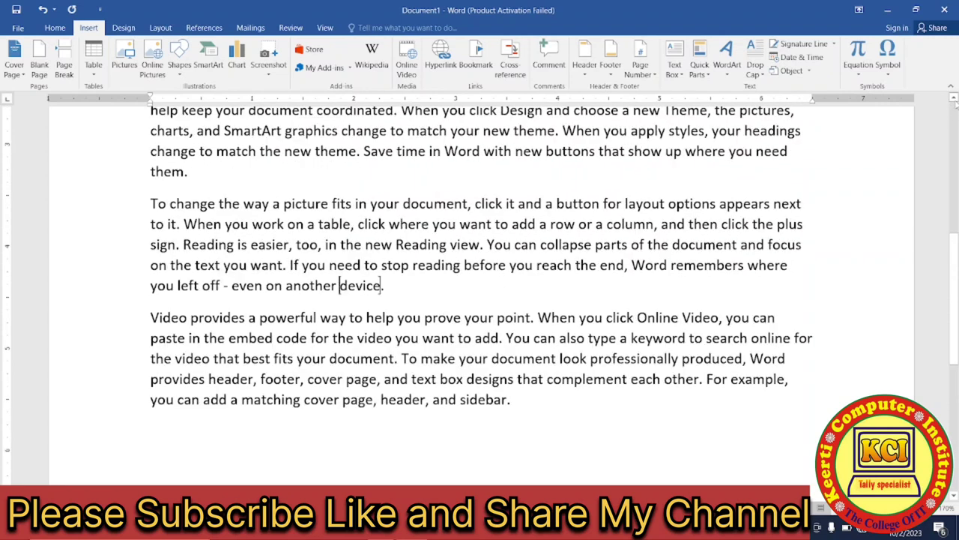
scroll(955, 105, up, 2)
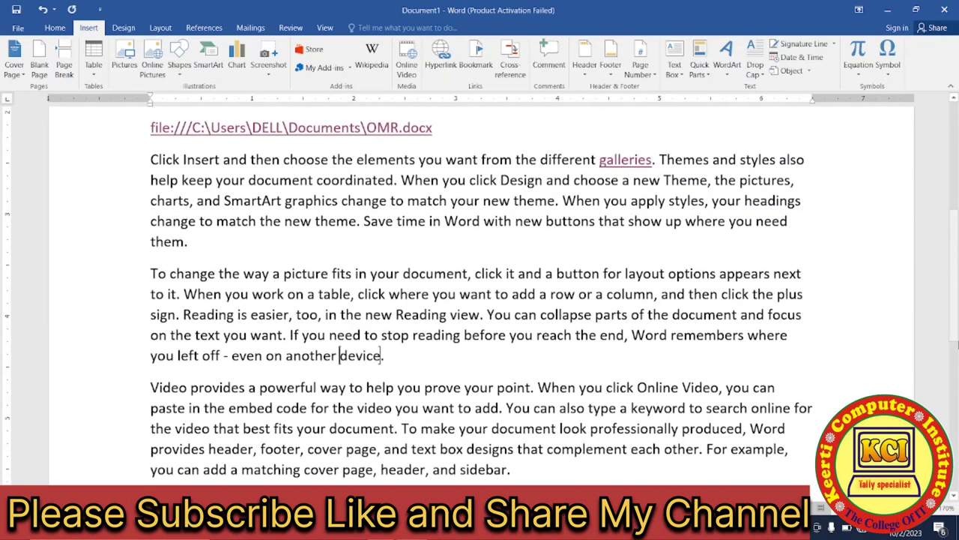
scroll(954, 319, up, 4)
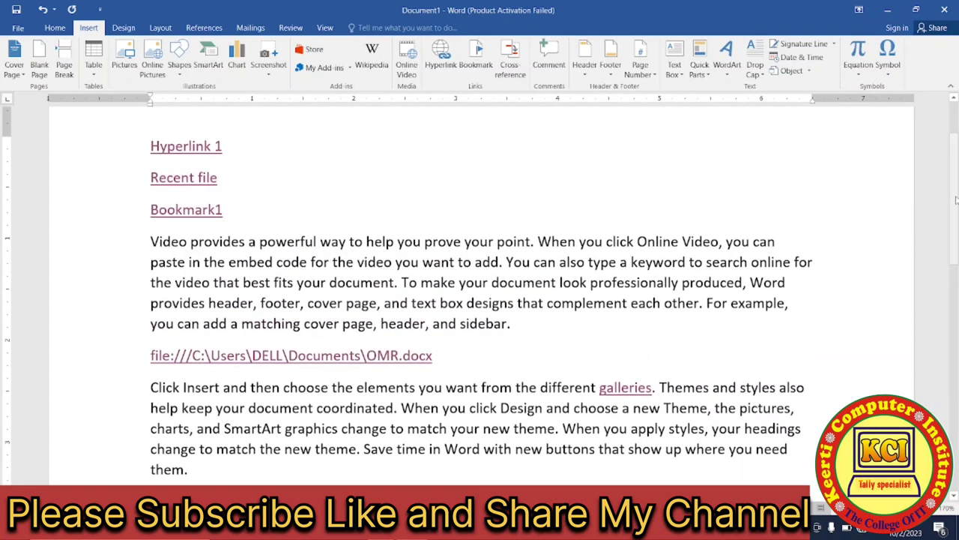
drag(955, 200, 936, 283)
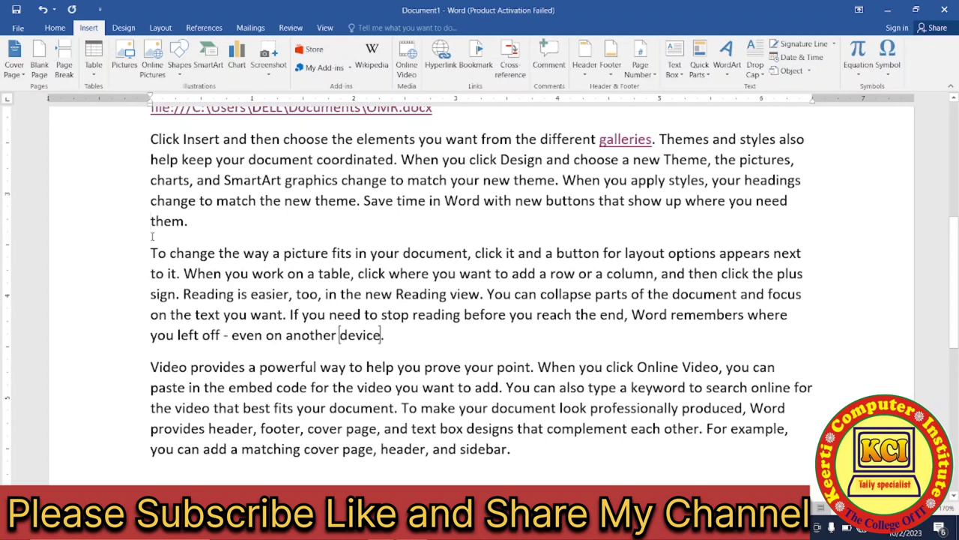
Step: Add a 'Heading1' line above the picture paragraph and a 'Heading2' line after the device paragraph
key(Return)
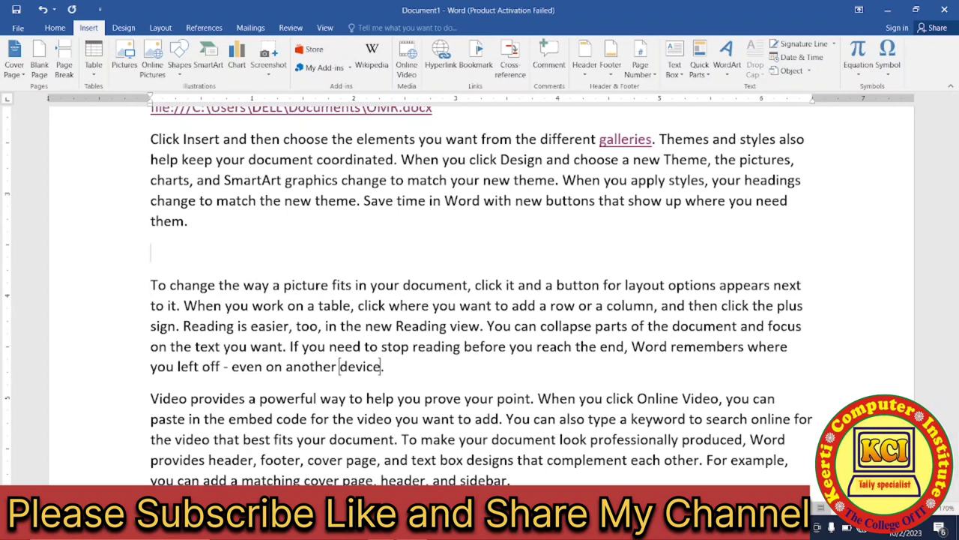
text(Heading1)
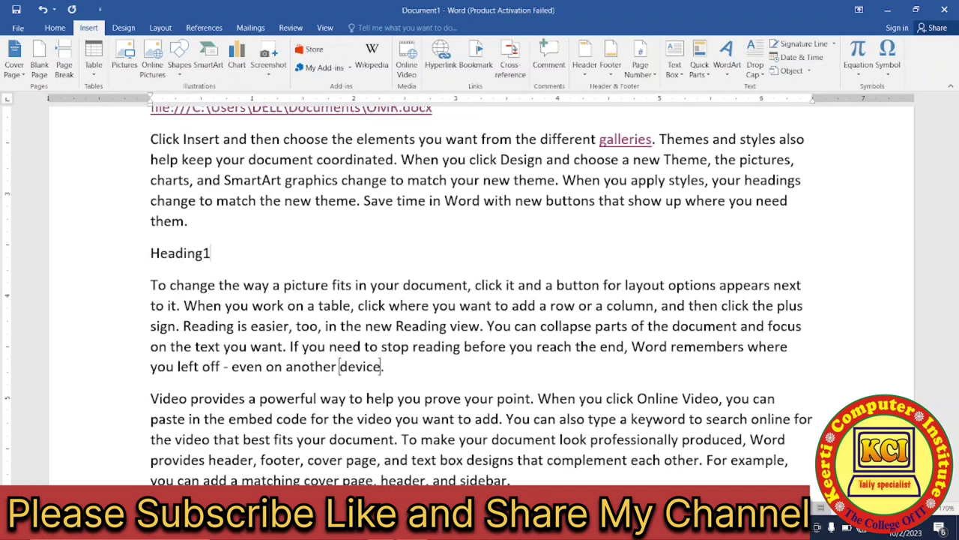
click(156, 382)
key(Right)
key(Right)
key(Right)
key(Right)
key(Right)
key(Right)
key(Right)
key(Right)
key(Right)
key(Right)
key(Right)
key(Right)
key(Right)
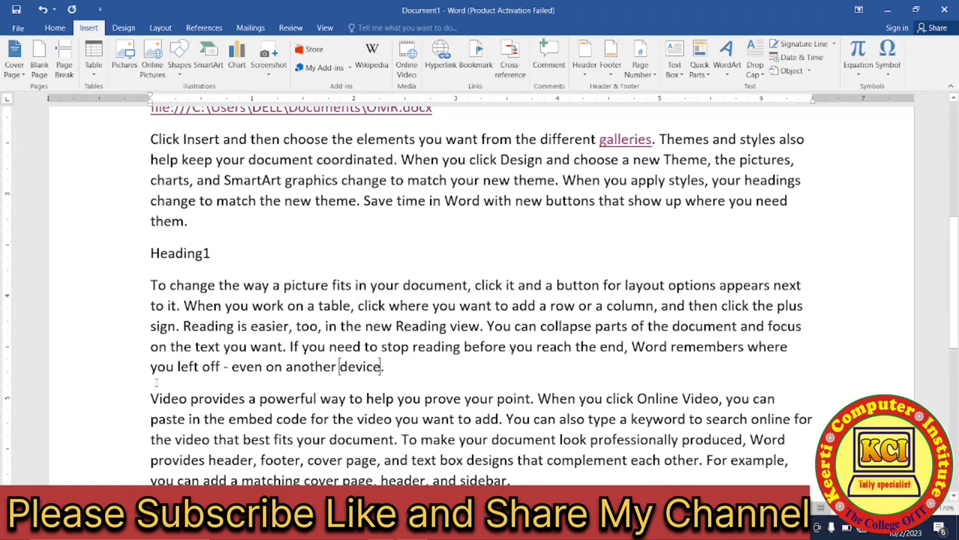
key(Return)
text(Heading2)
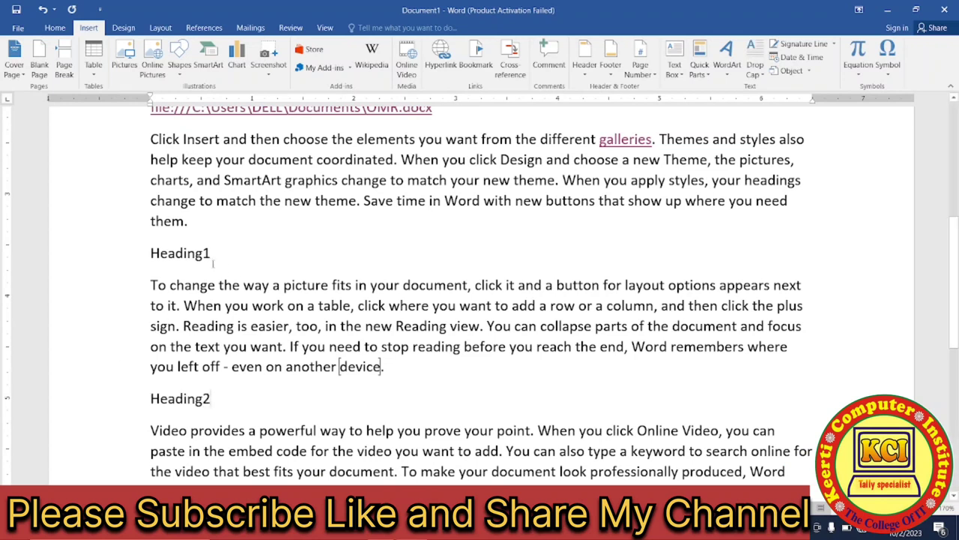
Step: Apply the Heading 1 style to the Heading1 line and Heading 2 to the Heading2 line
drag(212, 257, 146, 260)
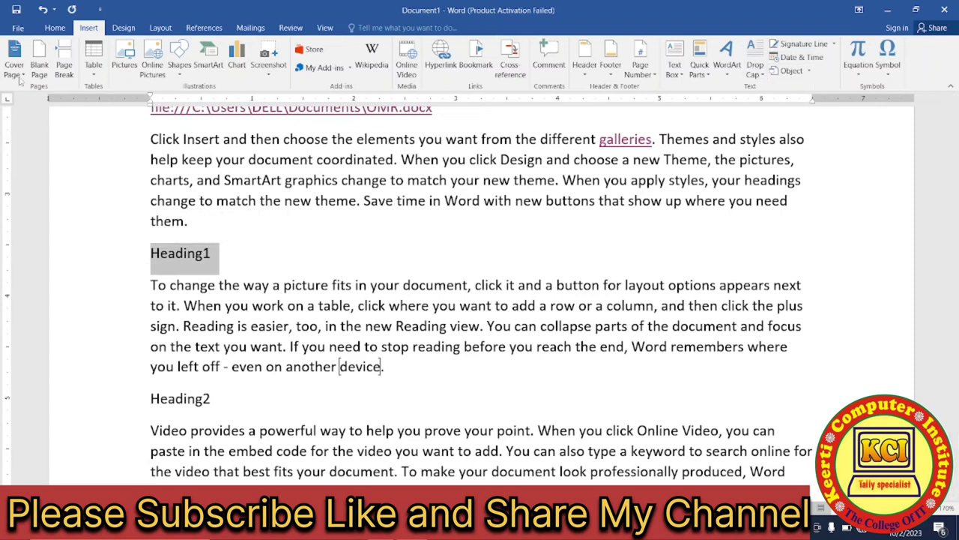
click(56, 30)
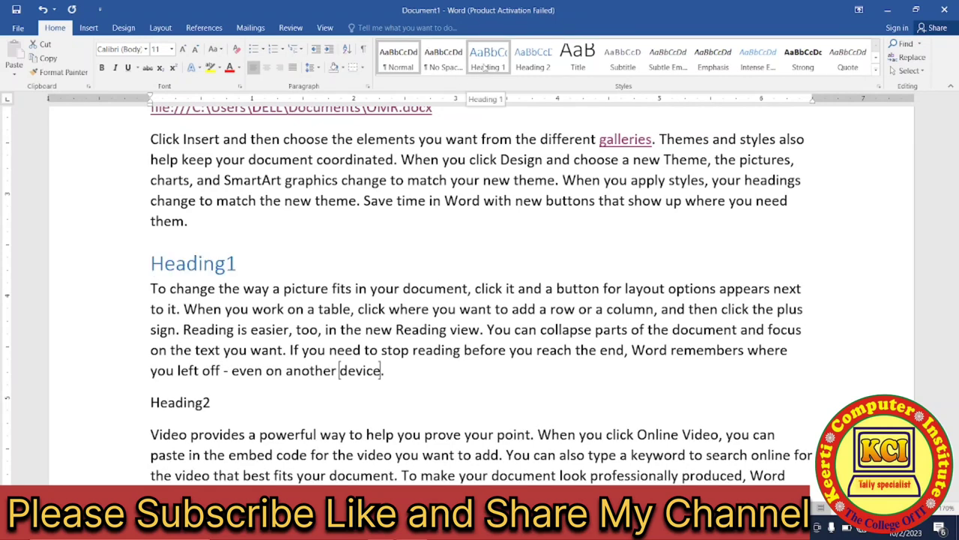
click(486, 67)
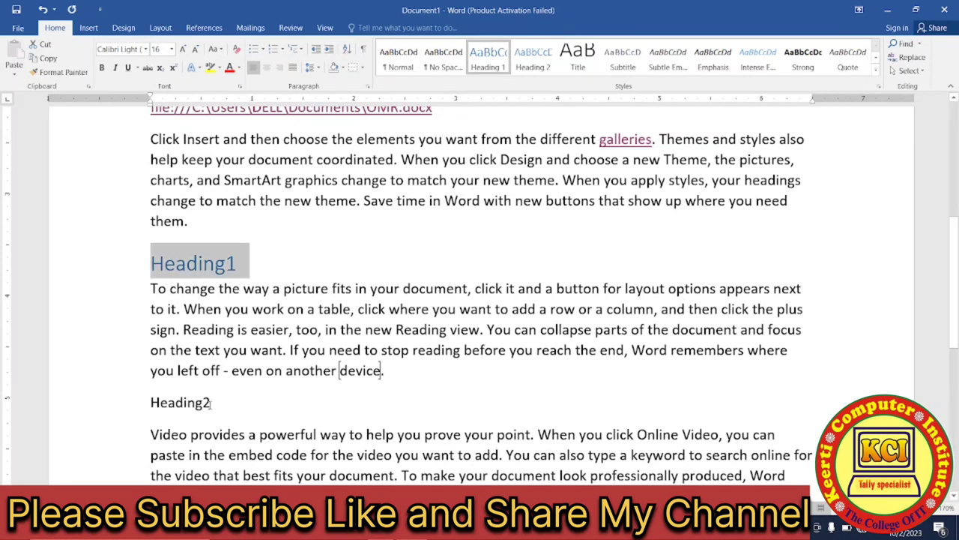
drag(212, 403, 148, 403)
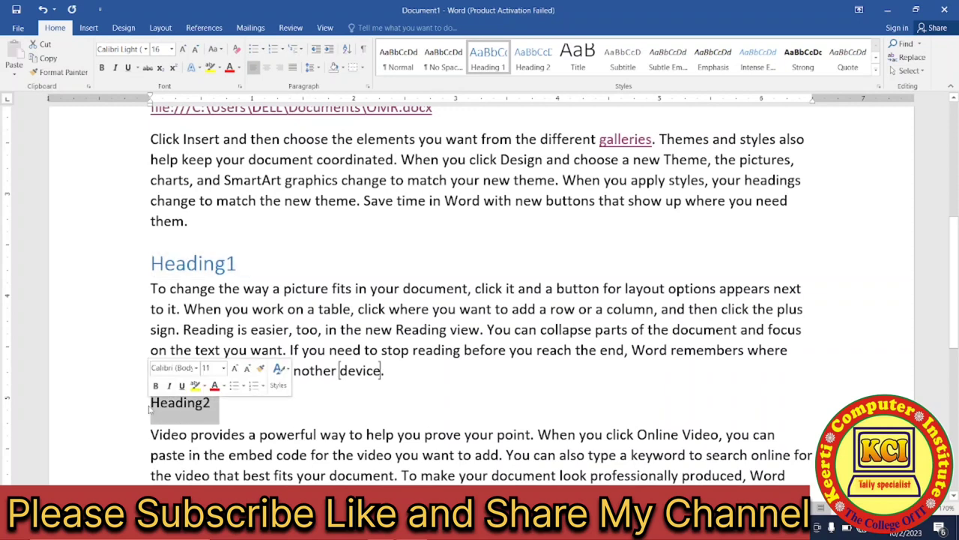
click(533, 60)
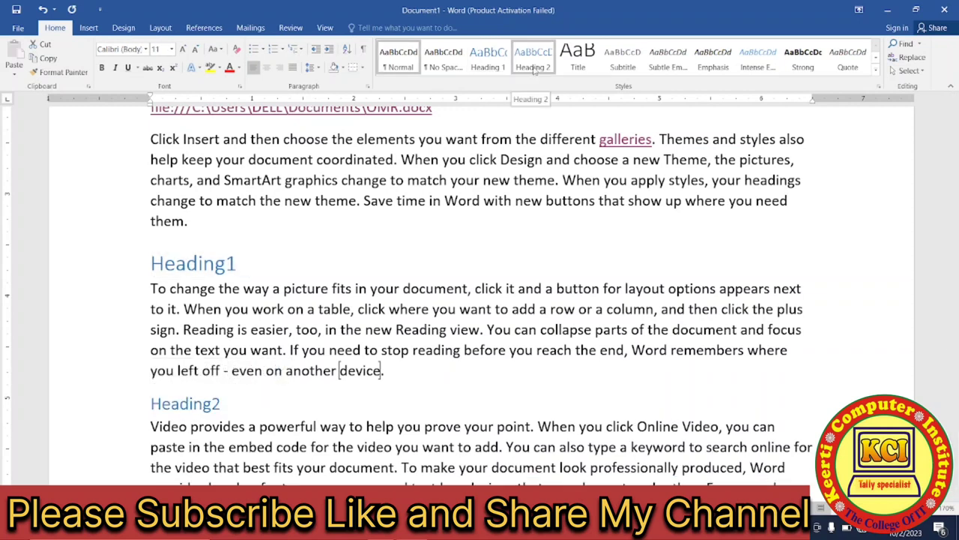
click(308, 378)
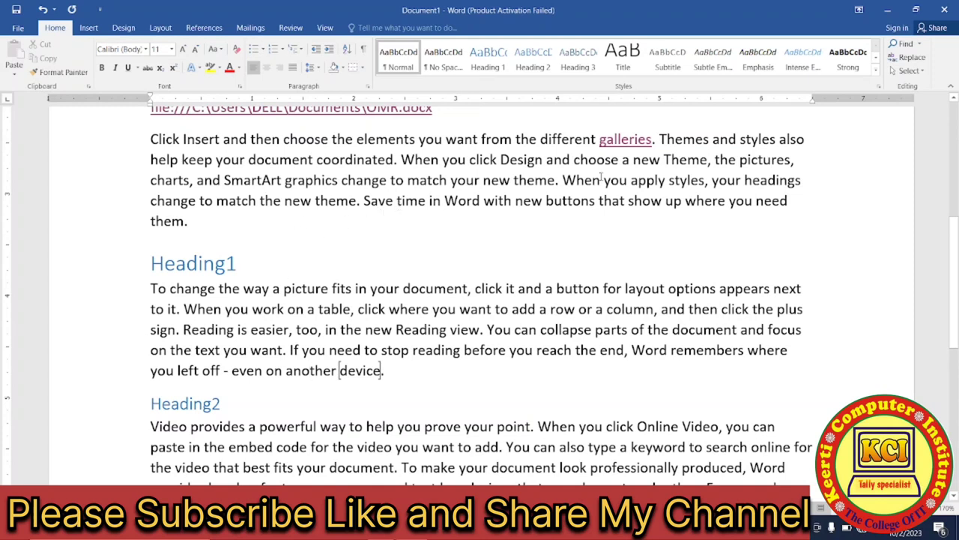
click(952, 163)
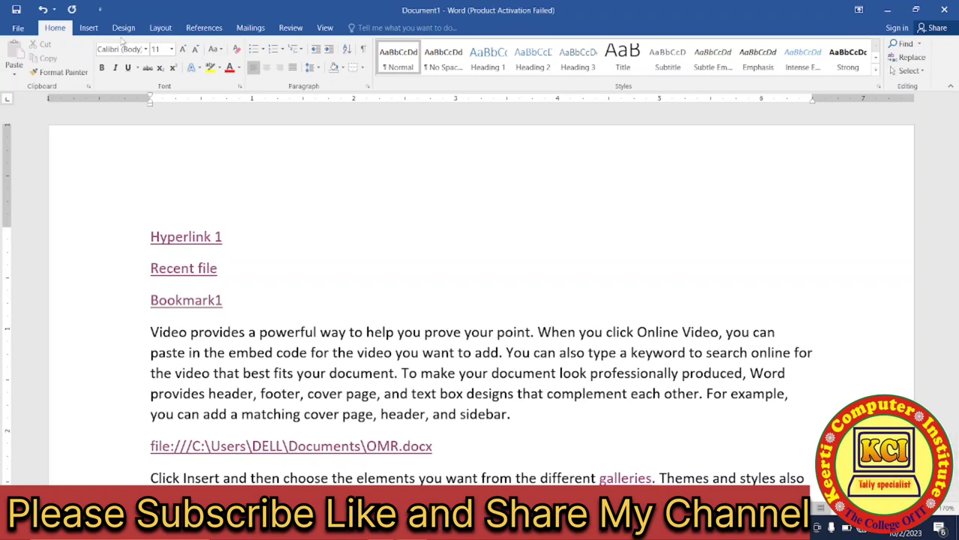
Step: Hyperlink the word 'Video' to the Heading1 heading in this document
click(91, 28)
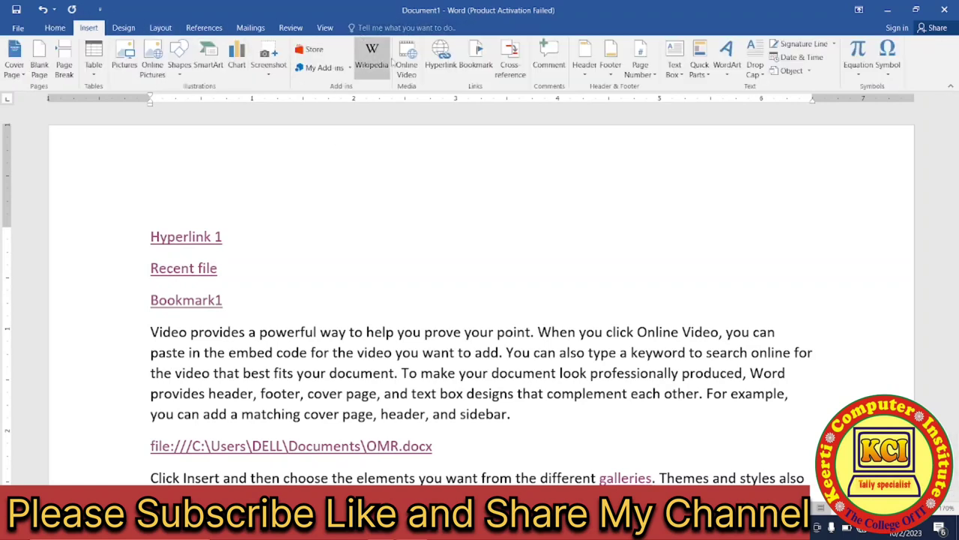
click(440, 60)
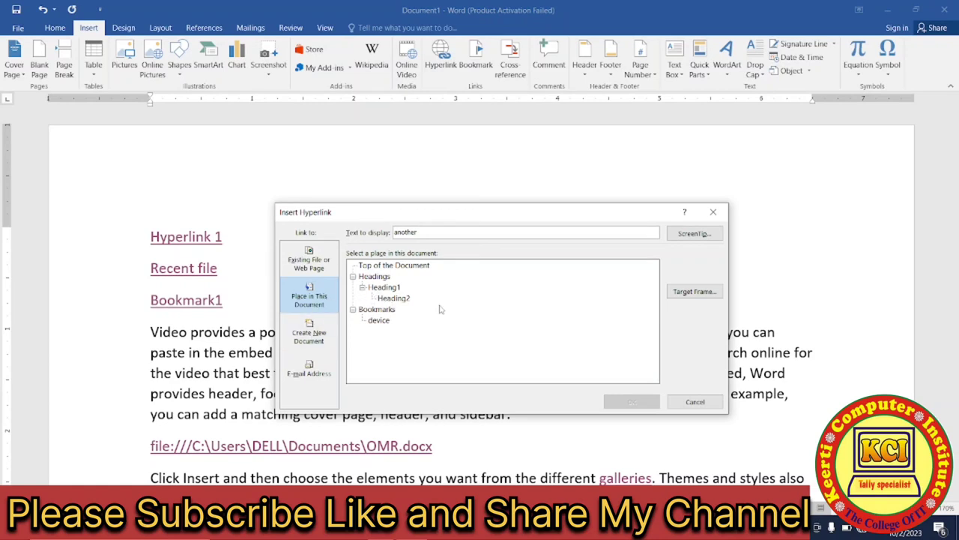
click(695, 406)
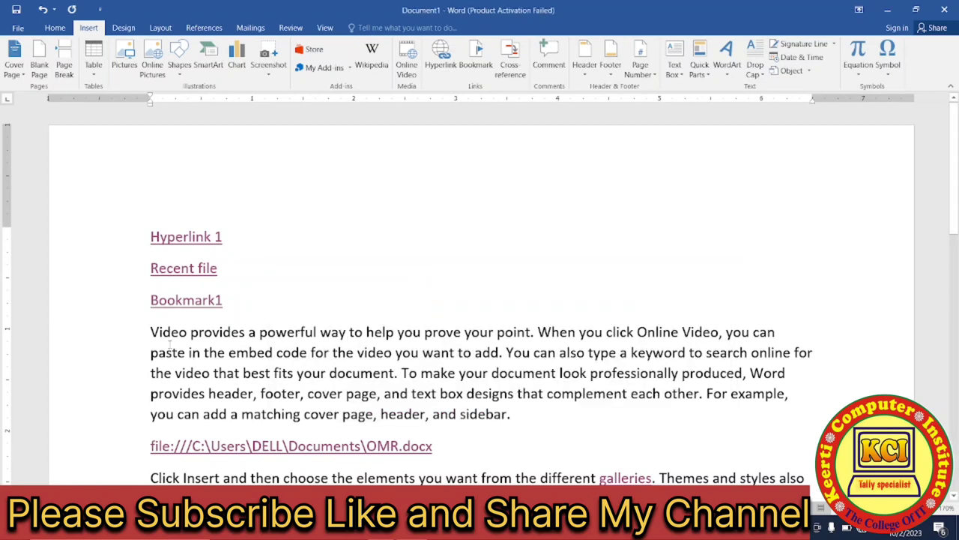
drag(151, 332, 188, 332)
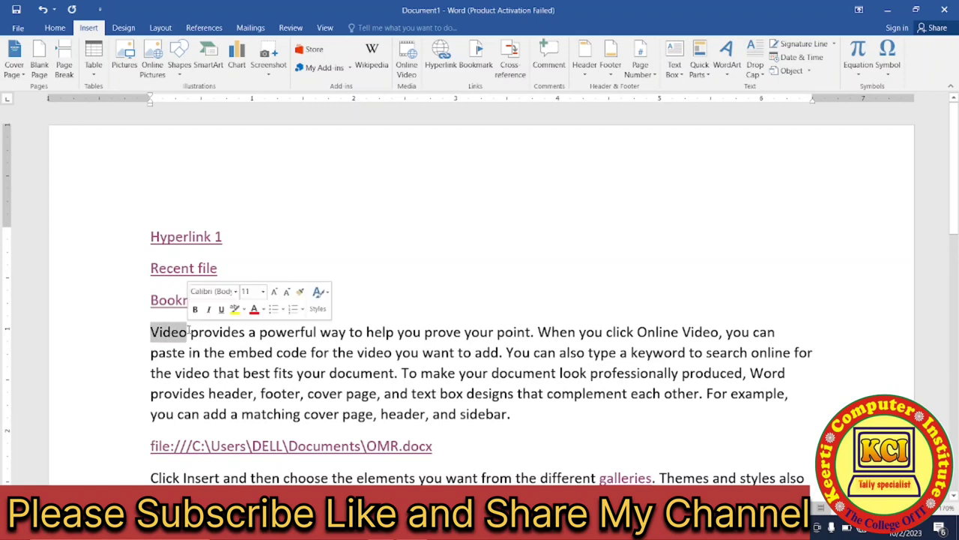
click(442, 67)
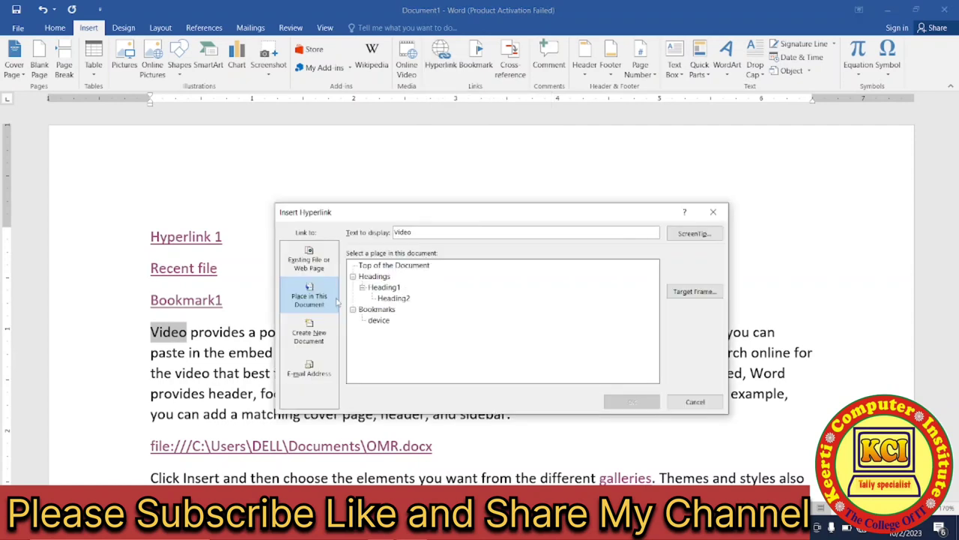
click(384, 287)
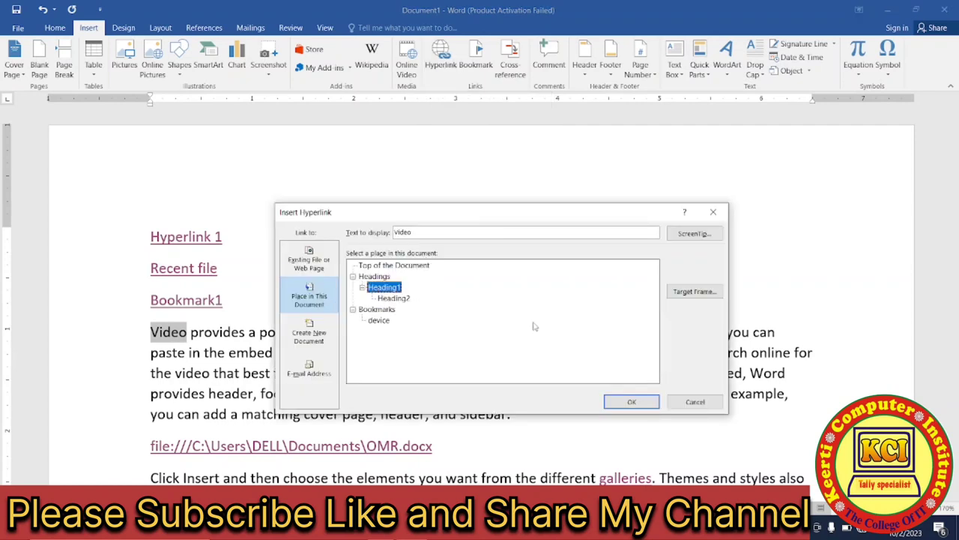
click(618, 403)
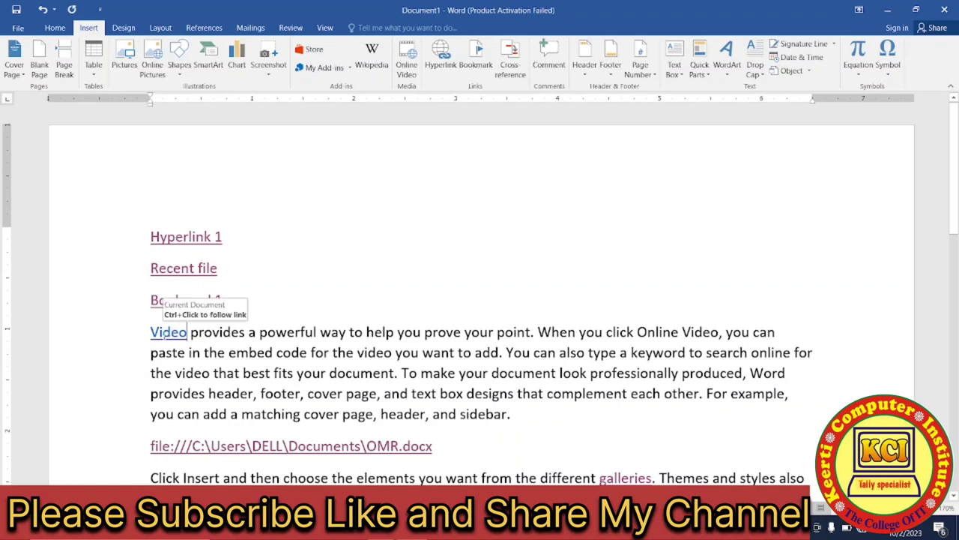
Step: Follow the Video link to confirm it jumps to Heading1, then scroll back up
click(163, 335)
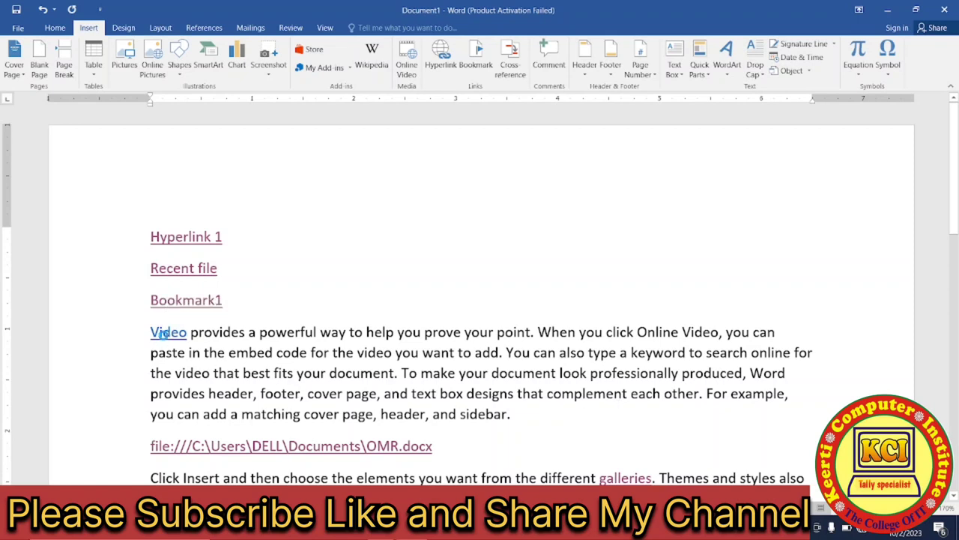
ctrl+click(163, 336)
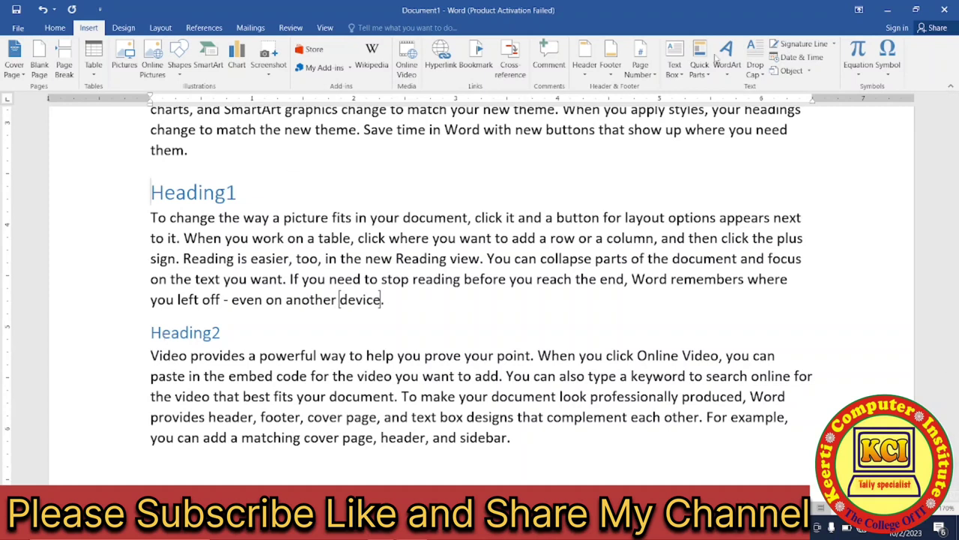
click(954, 98)
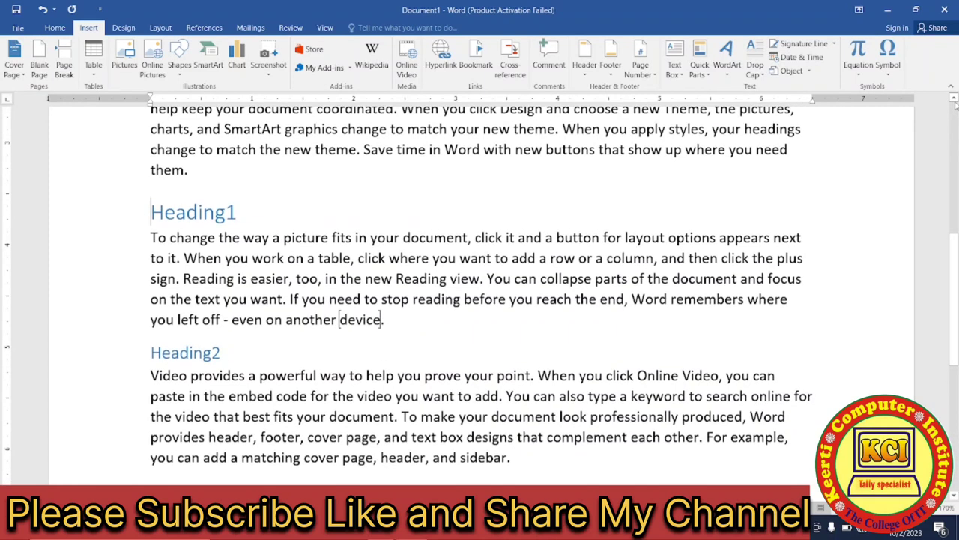
click(954, 99)
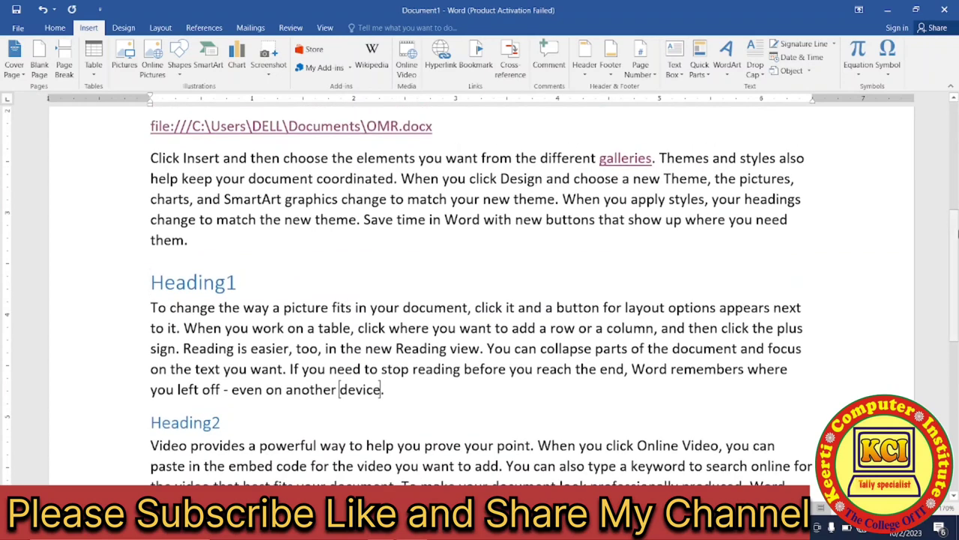
scroll(956, 229, up, 5)
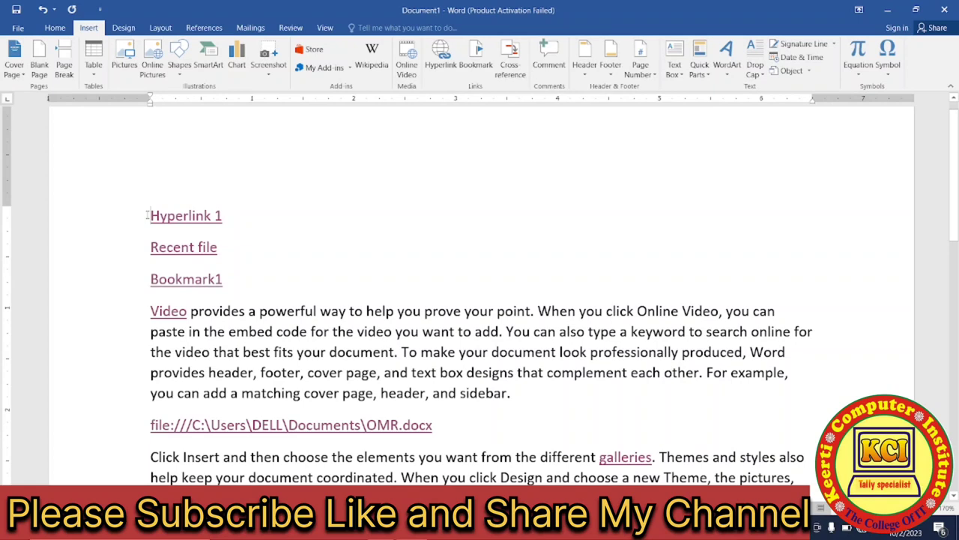
Step: Add a 'Heading 2 link' line above Hyperlink 1 and hyperlink it to the Heading2 heading
click(149, 216)
key(Return)
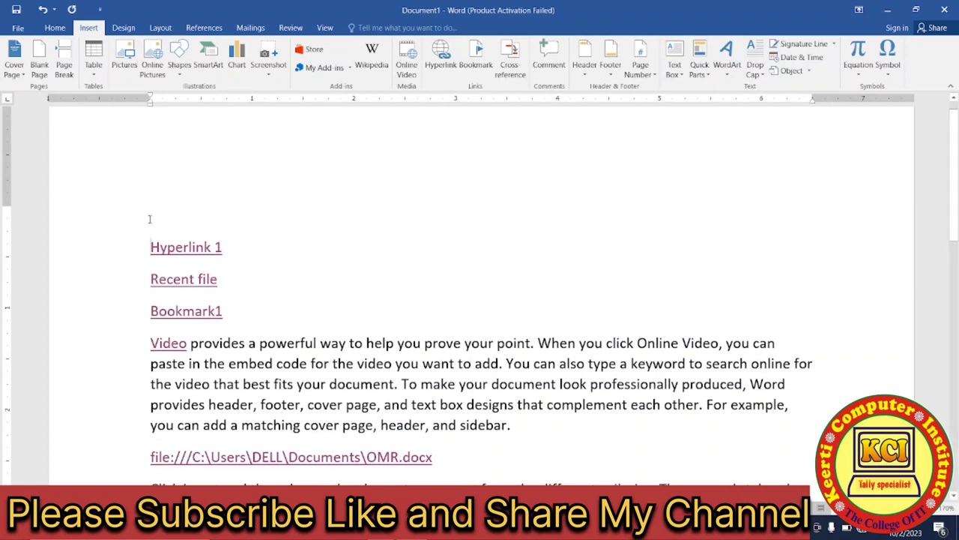
text(Headin)
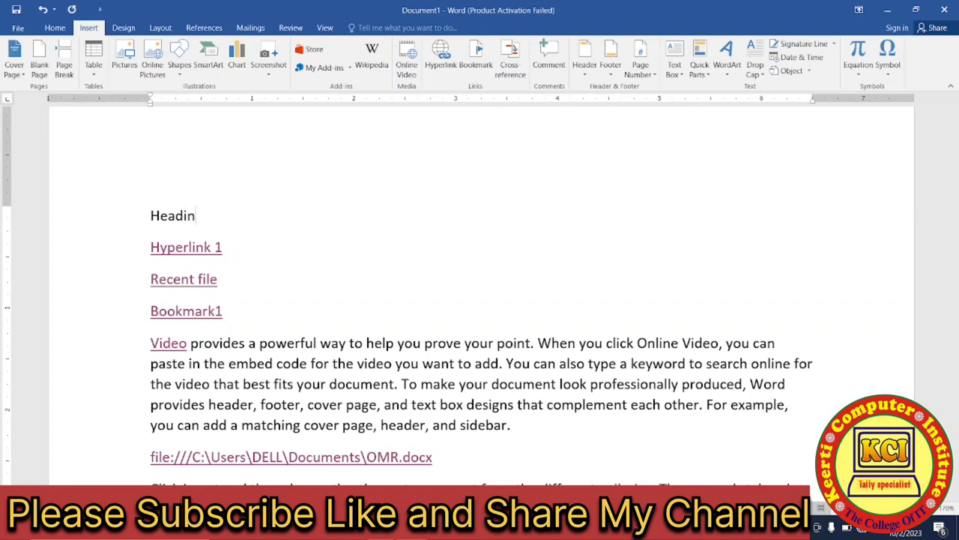
text(g 2 )
text(link)
triple_click(240, 216)
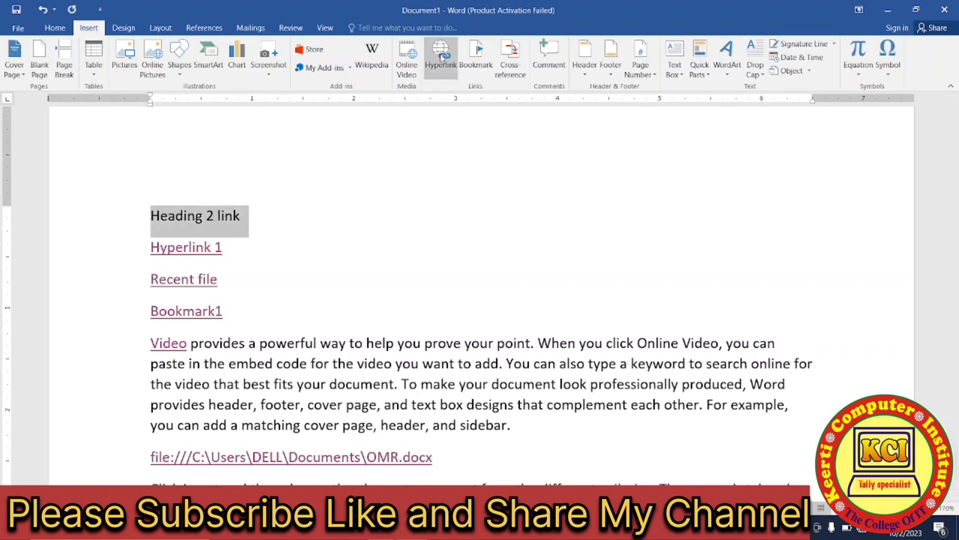
click(440, 58)
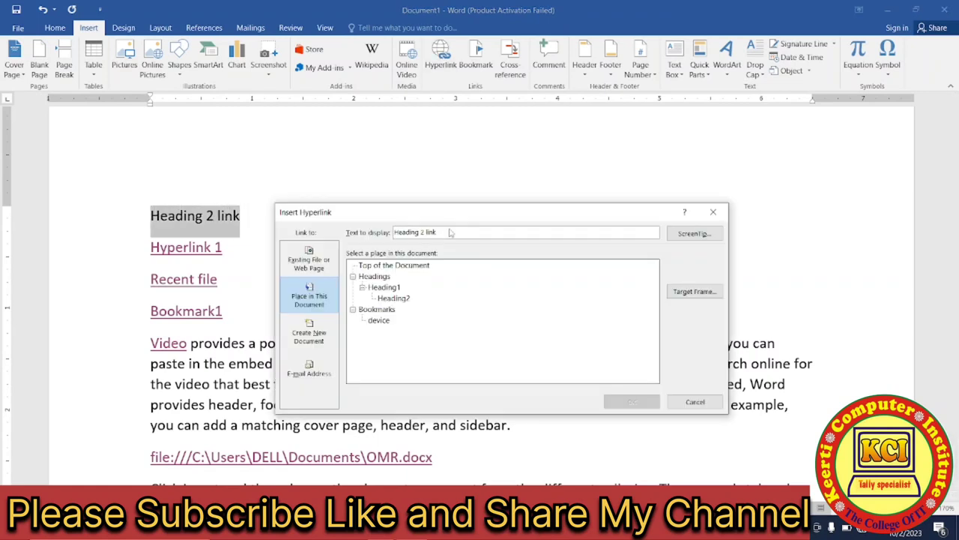
click(386, 299)
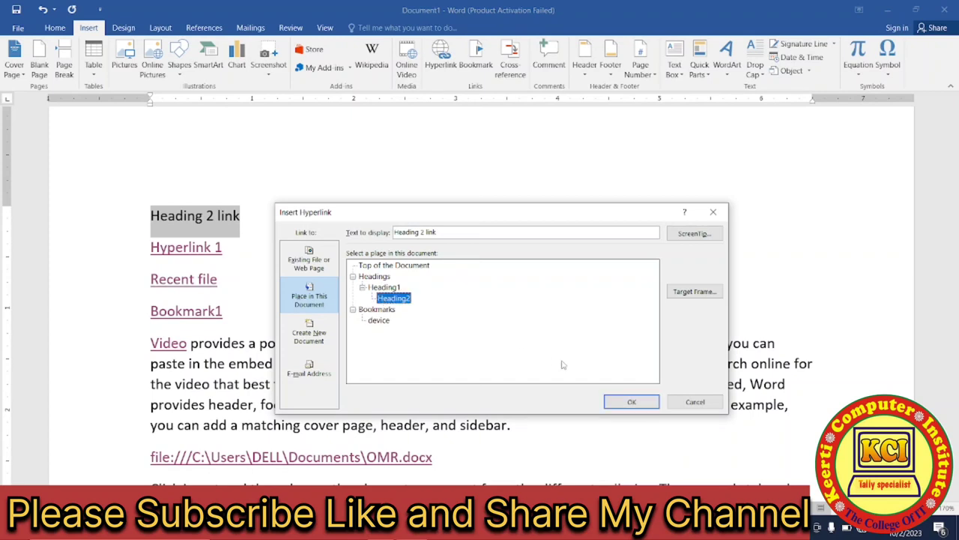
click(623, 403)
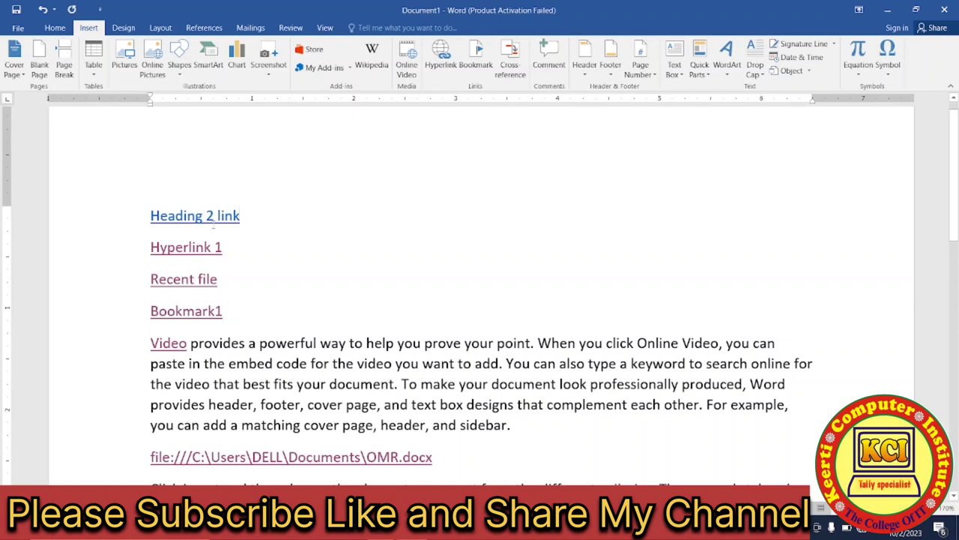
Step: Follow the Heading 2 link, then add an empty paragraph after 'sidebar.'
ctrl+click(194, 217)
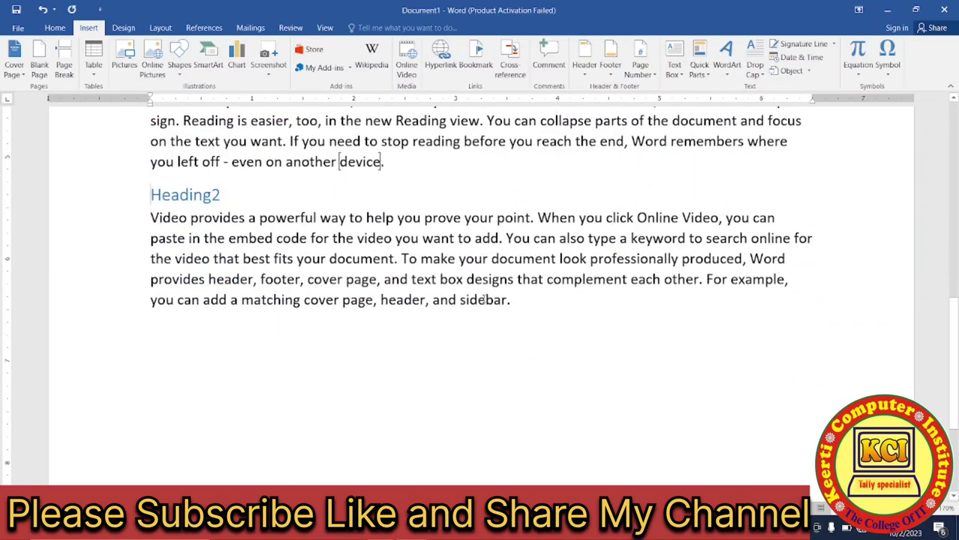
click(520, 304)
key(Return)
Step: Bookmark the word 'point' in the Heading2 paragraph under the name 'point'
drag(497, 218, 531, 218)
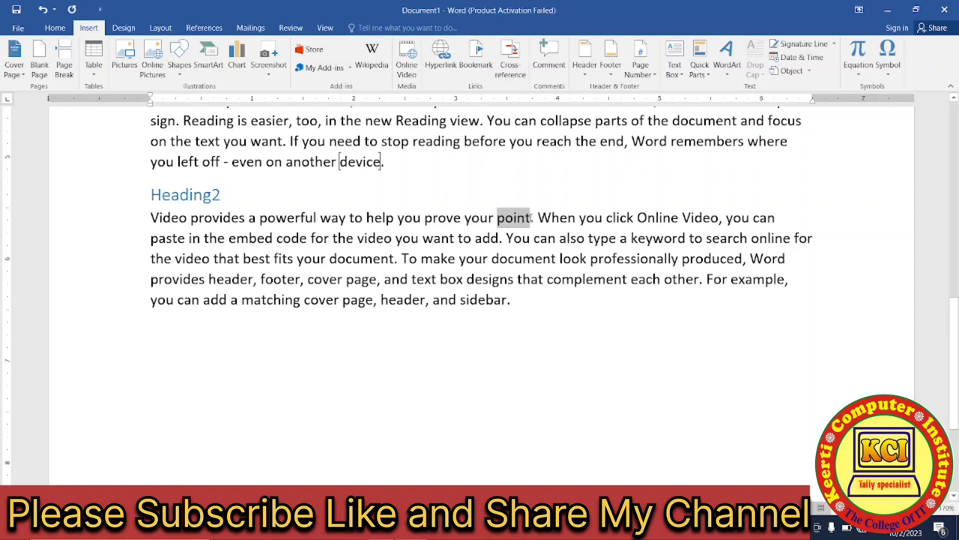
click(482, 69)
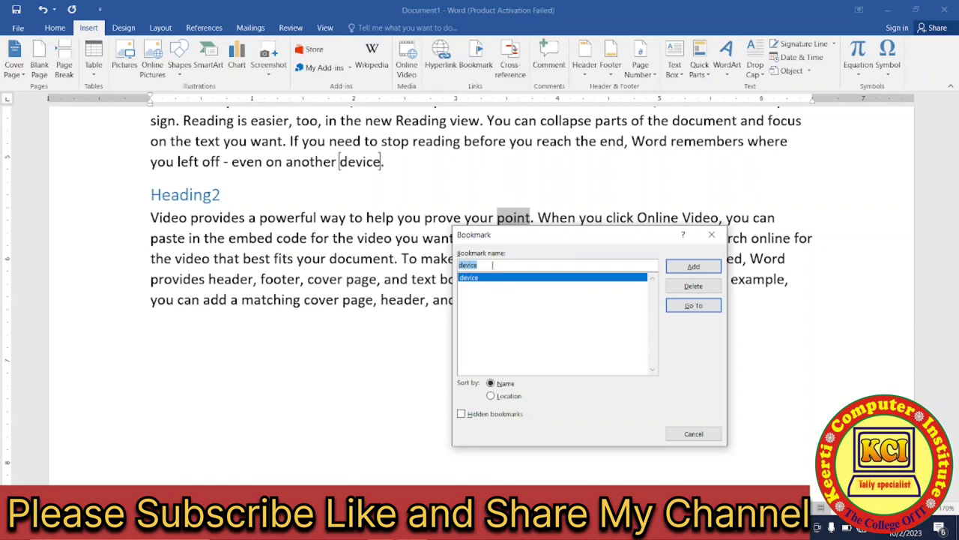
text(point)
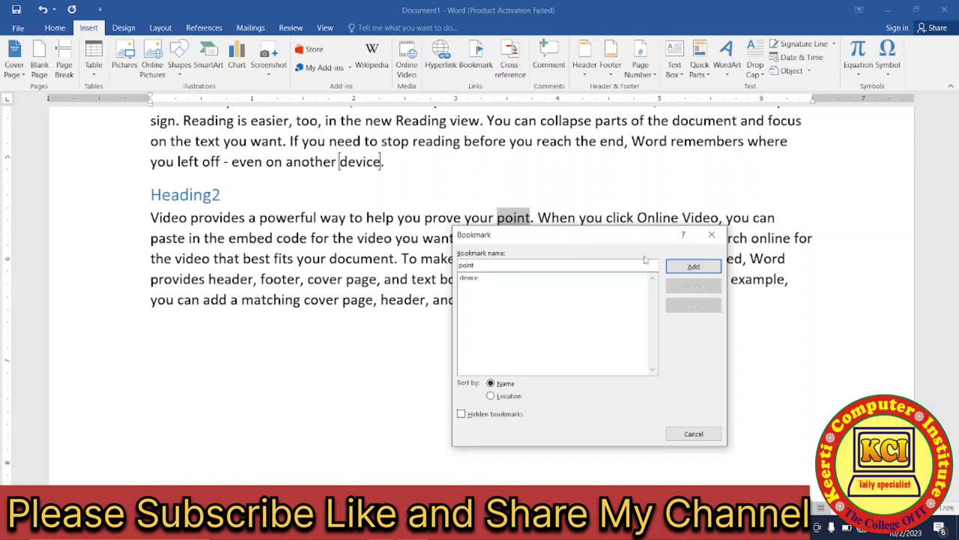
click(701, 268)
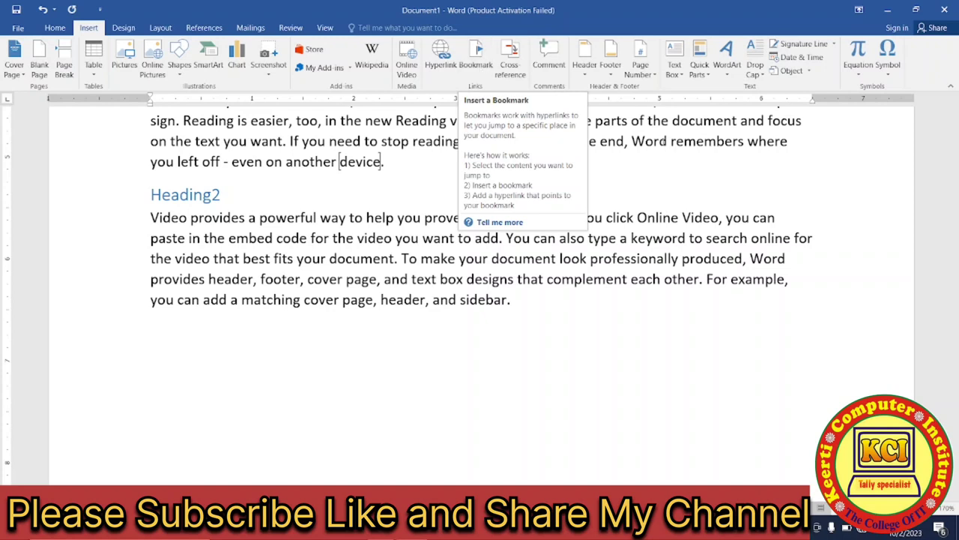
Step: Go to the point bookmark from the Bookmark dialog and move the dialog off the text
scroll(956, 325, up, 2)
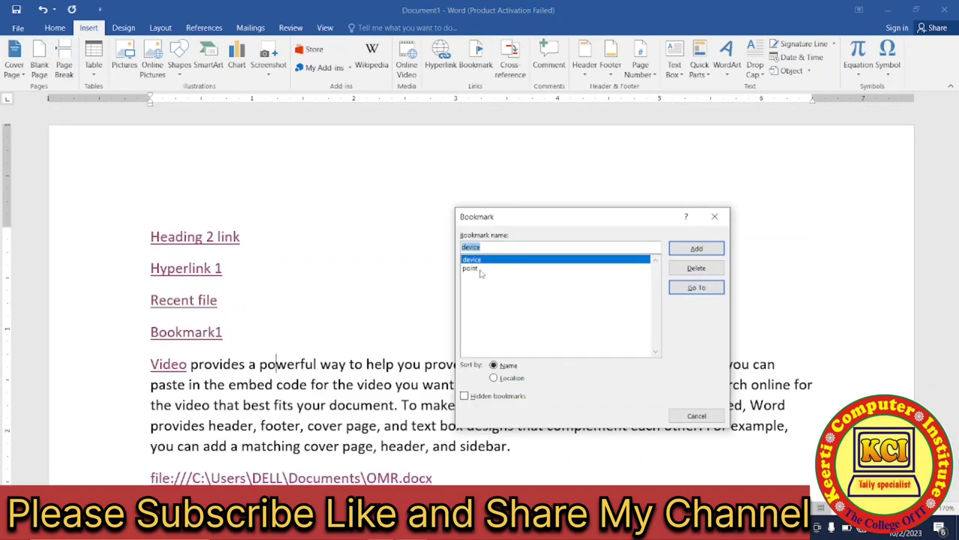
click(480, 270)
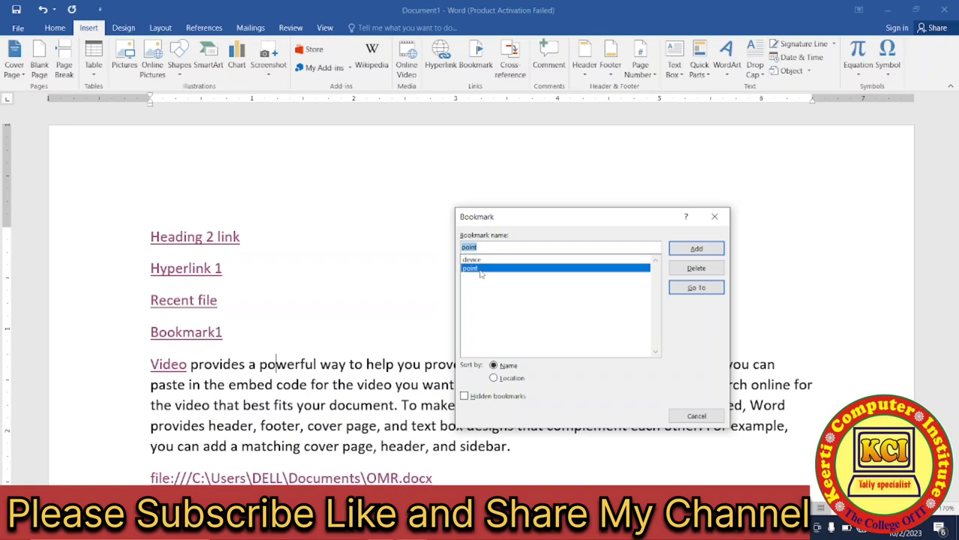
click(697, 288)
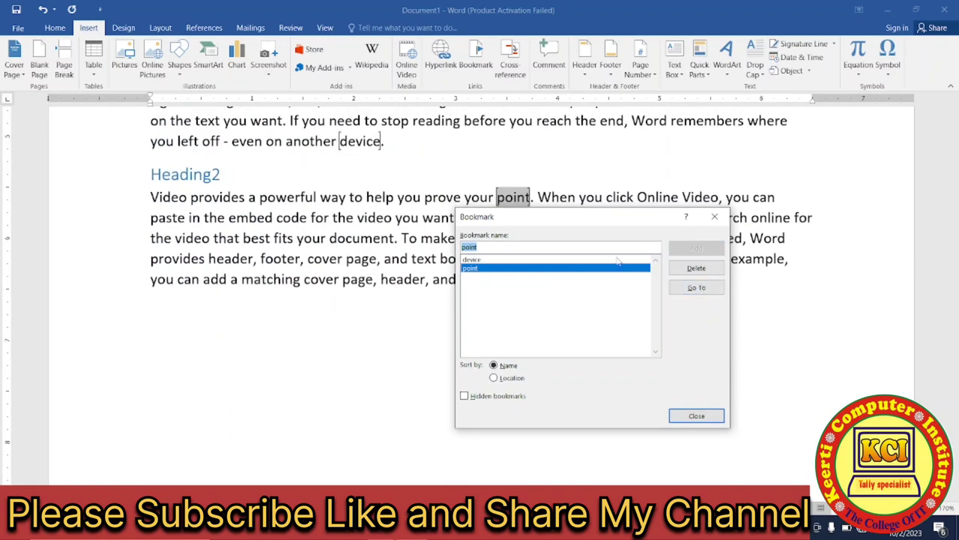
drag(599, 220, 584, 261)
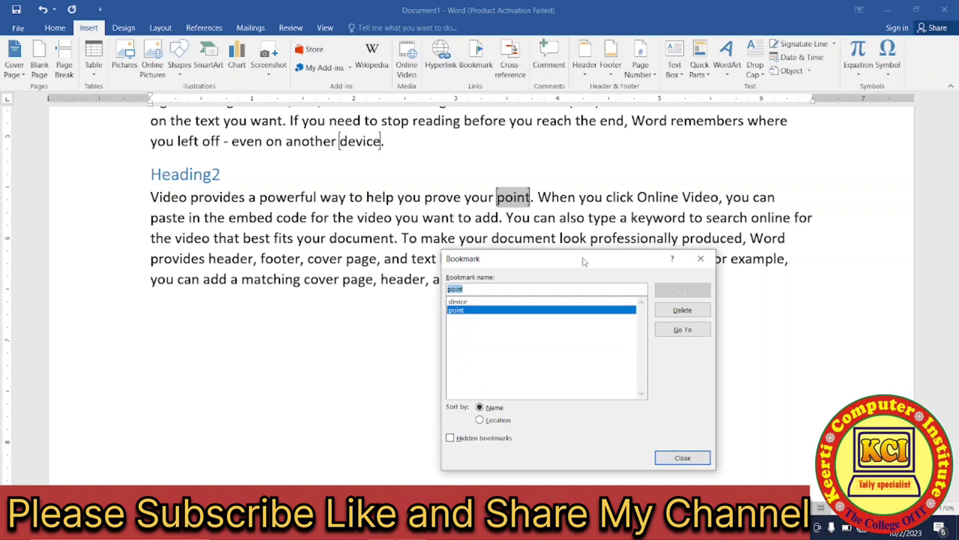
Step: Close the Bookmark dialog and insert a blank line below the Heading2 paragraph
click(684, 459)
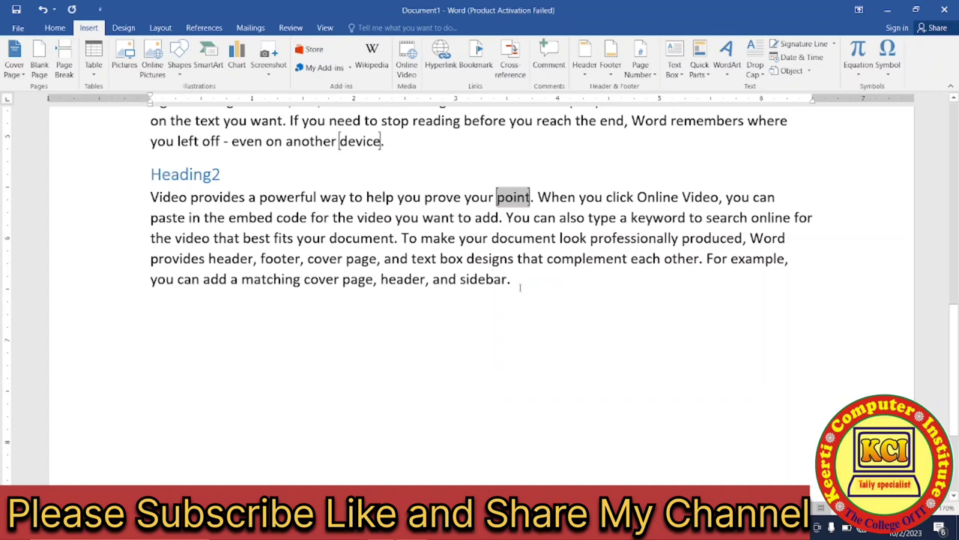
click(151, 406)
key(Return)
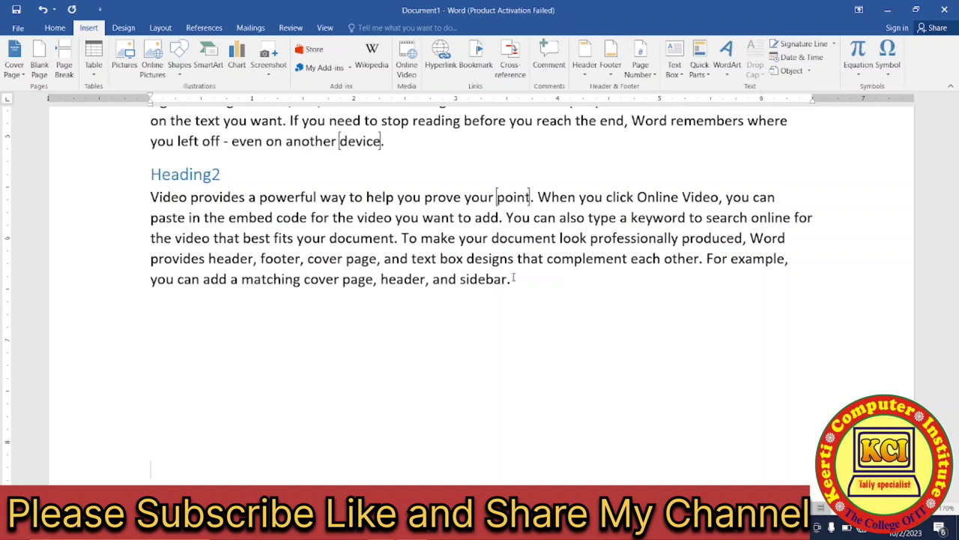
click(514, 71)
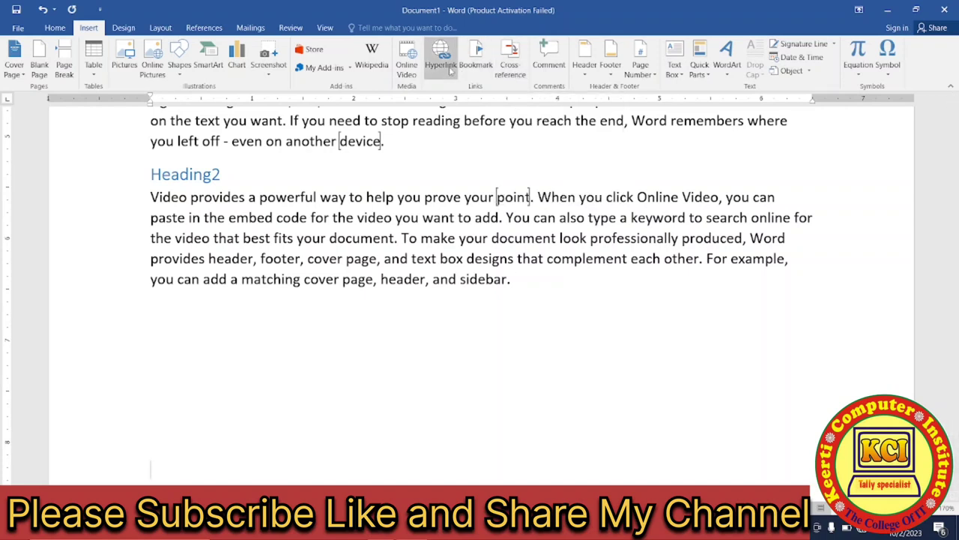
click(202, 27)
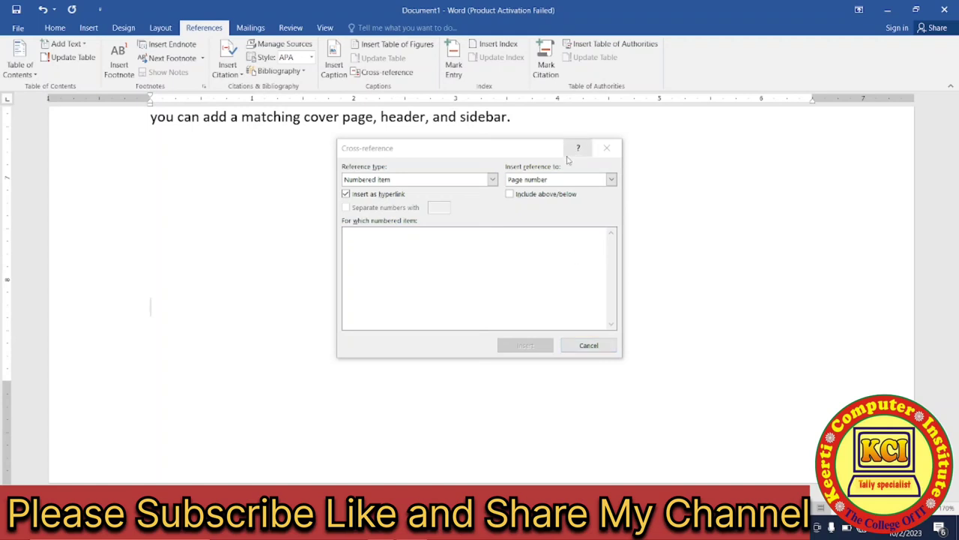
click(495, 181)
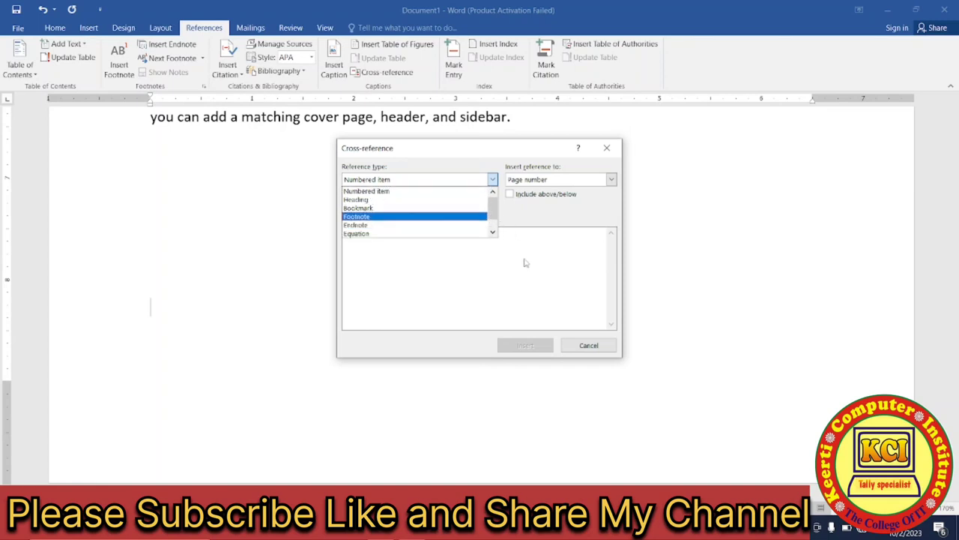
click(589, 346)
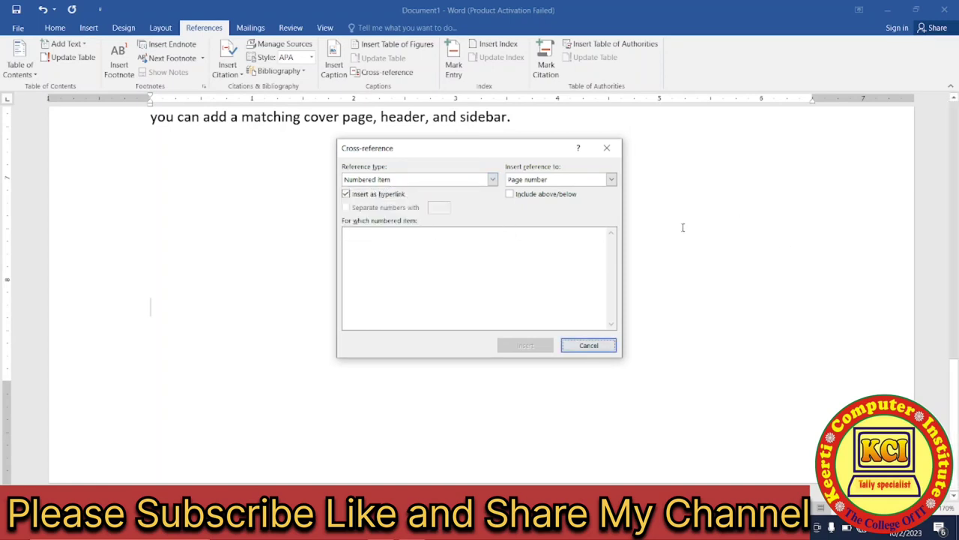
click(605, 150)
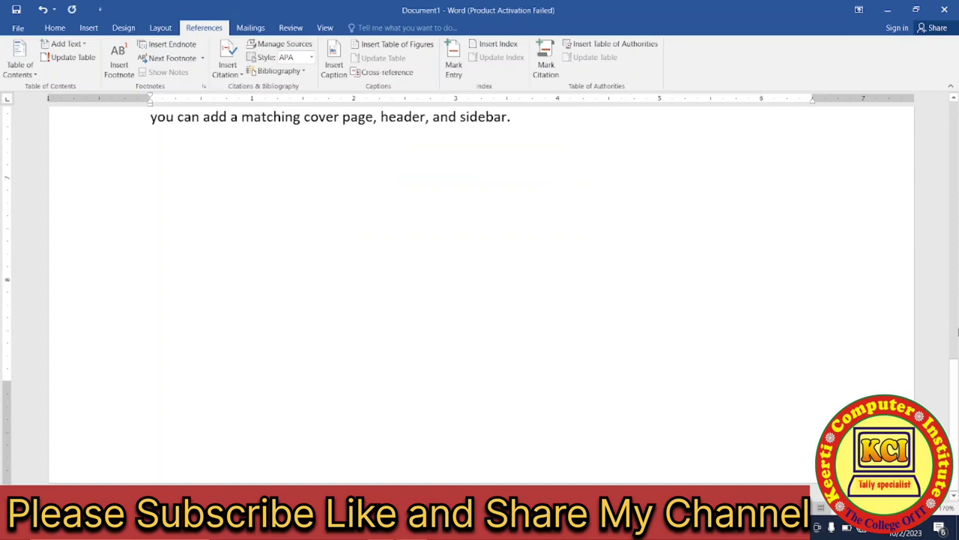
Step: Number the paragraph beginning 'Click Insert' as list item 1
scroll(957, 395, up, 10)
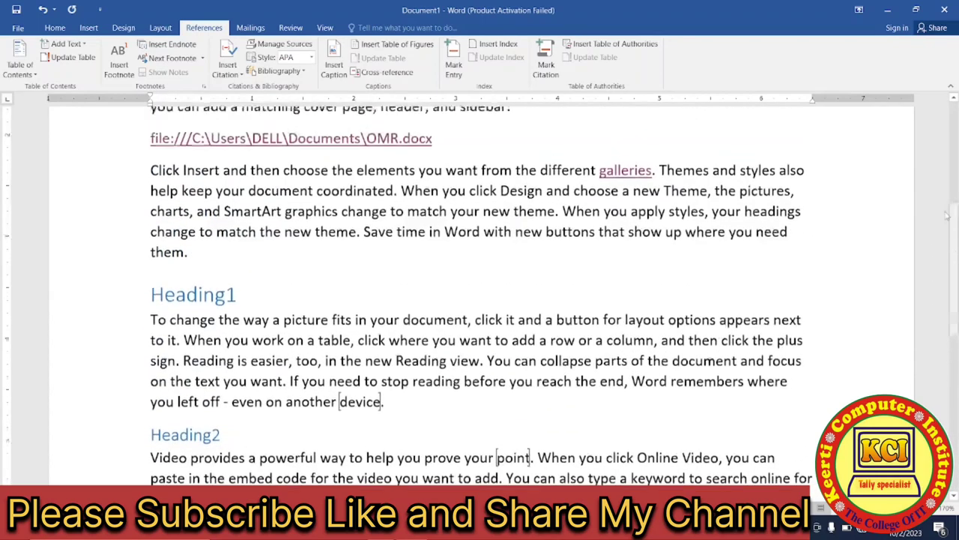
click(55, 28)
right_click(274, 53)
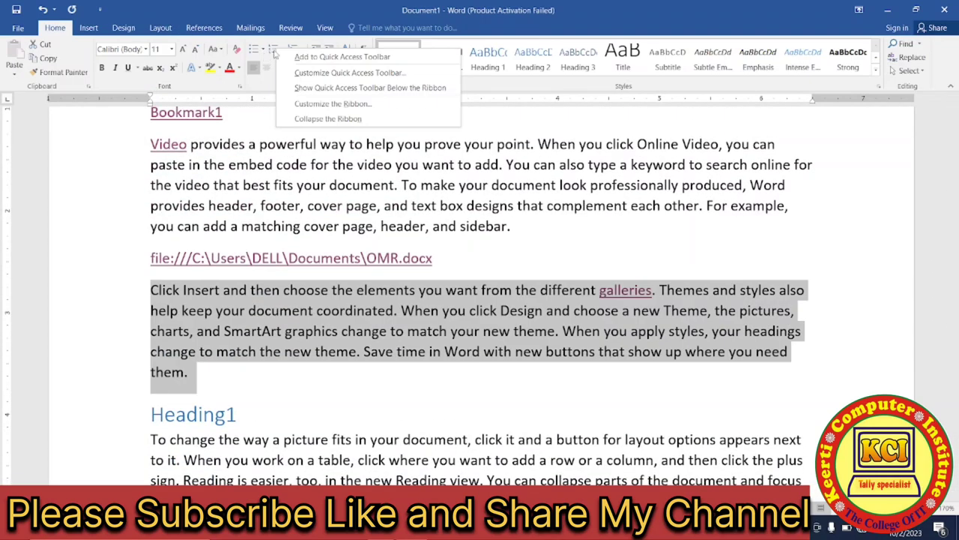
click(275, 51)
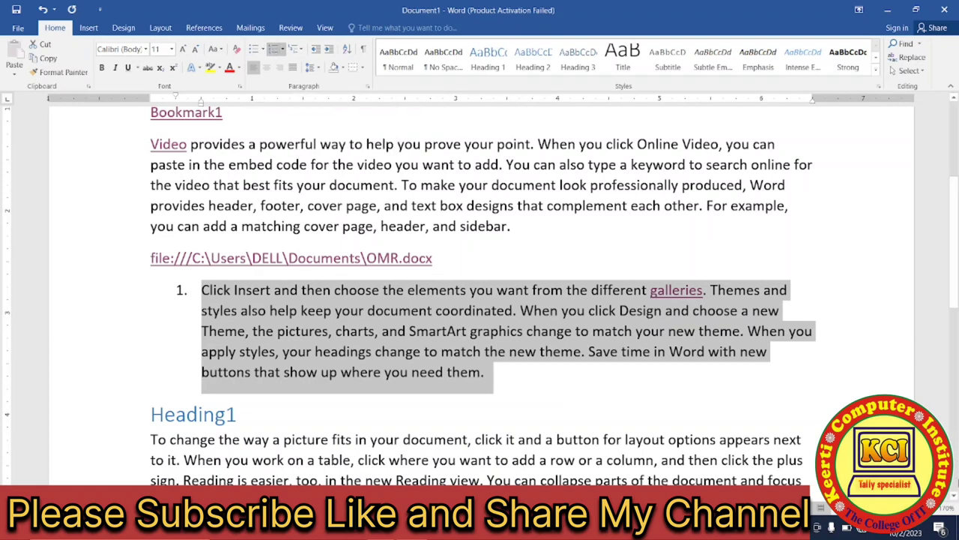
scroll(339, 462, down, 3)
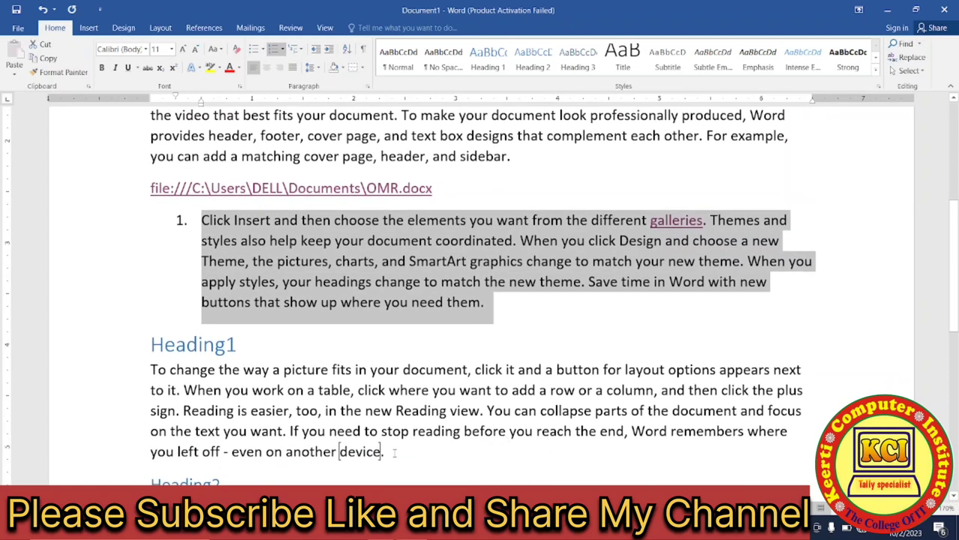
Step: Add list items 'Keerti Computer' and 'Kci tally specialist' below item 1
click(498, 307)
key(Return)
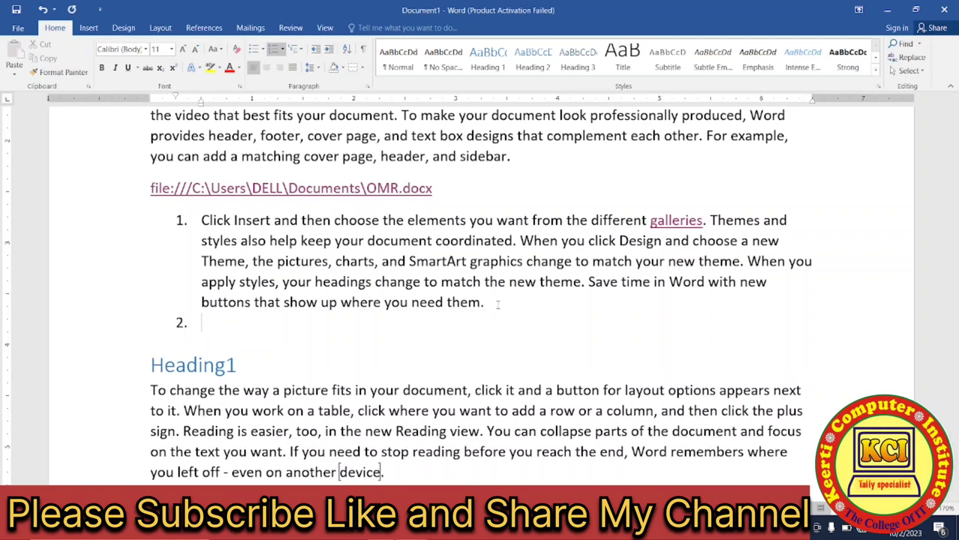
text(Keerti Computer)
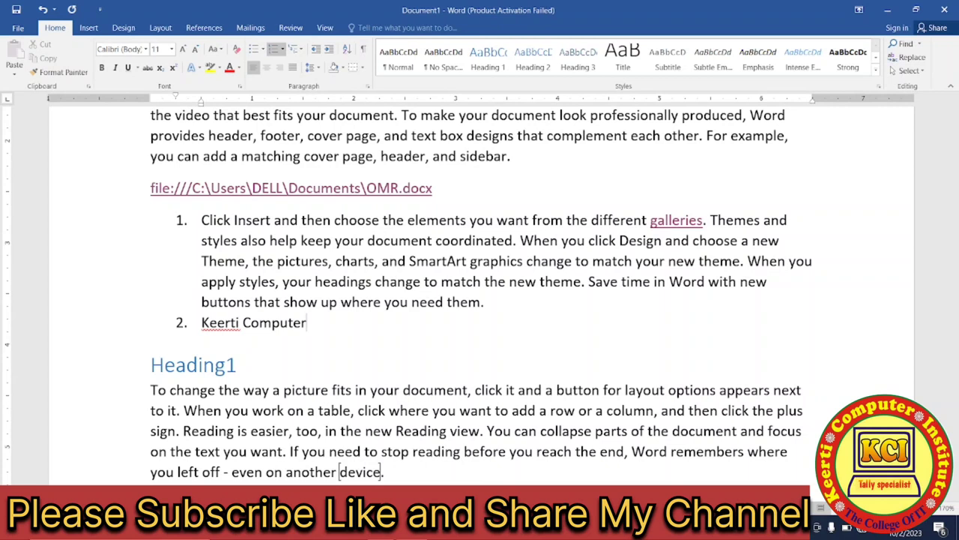
key(Return)
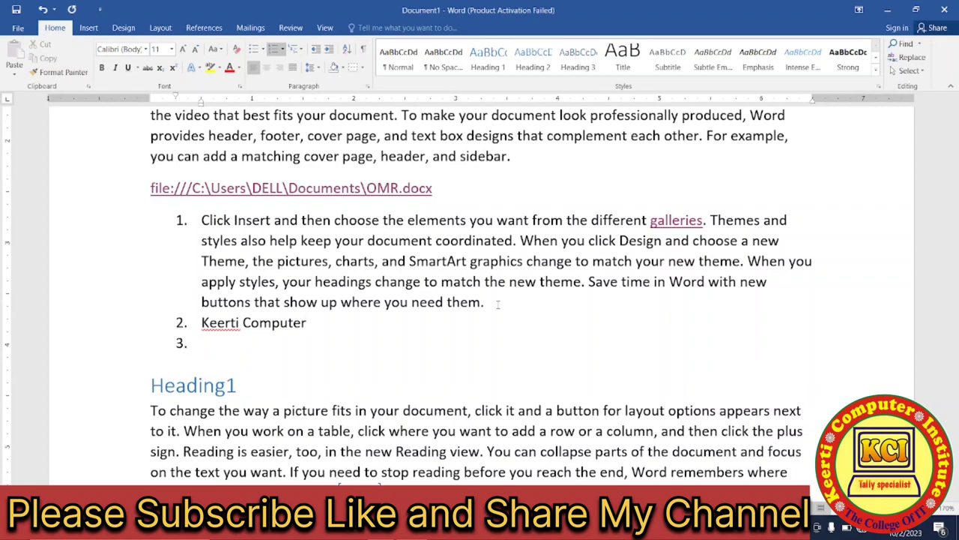
text(Kci tally specialist)
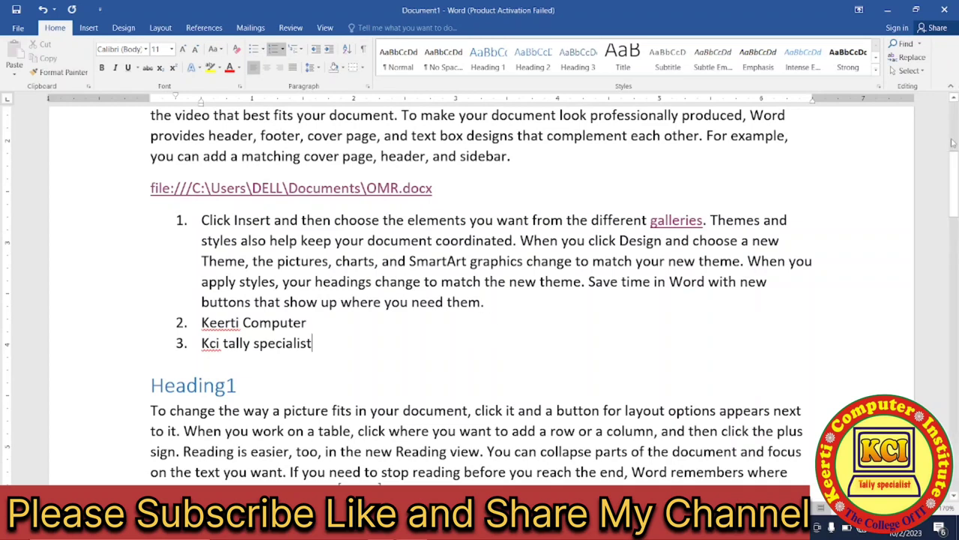
mouse_move(953, 180)
mouse_down()
mouse_move(954, 300)
mouse_move(854, 332)
mouse_up()
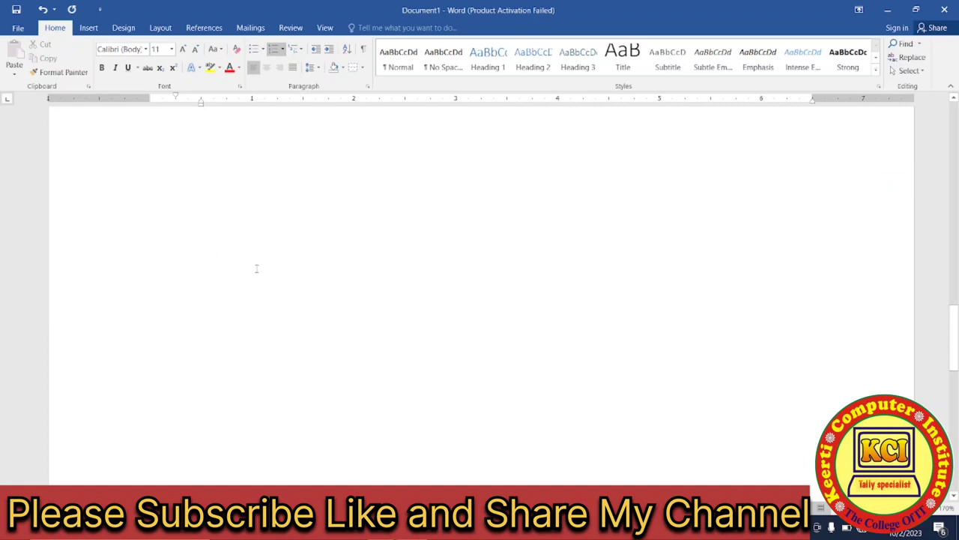
Step: Place the cursor on the empty line and open the Cross-reference dialog
click(134, 223)
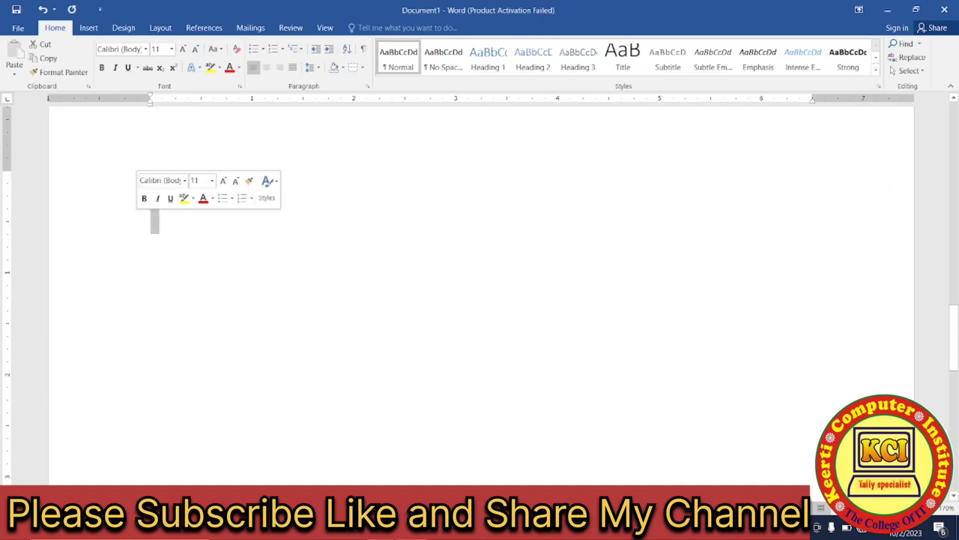
click(200, 227)
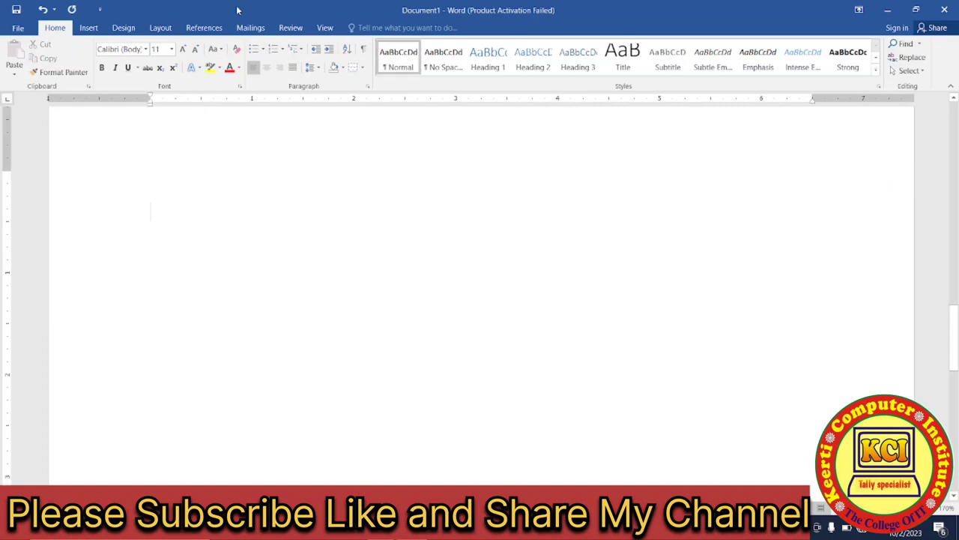
click(89, 28)
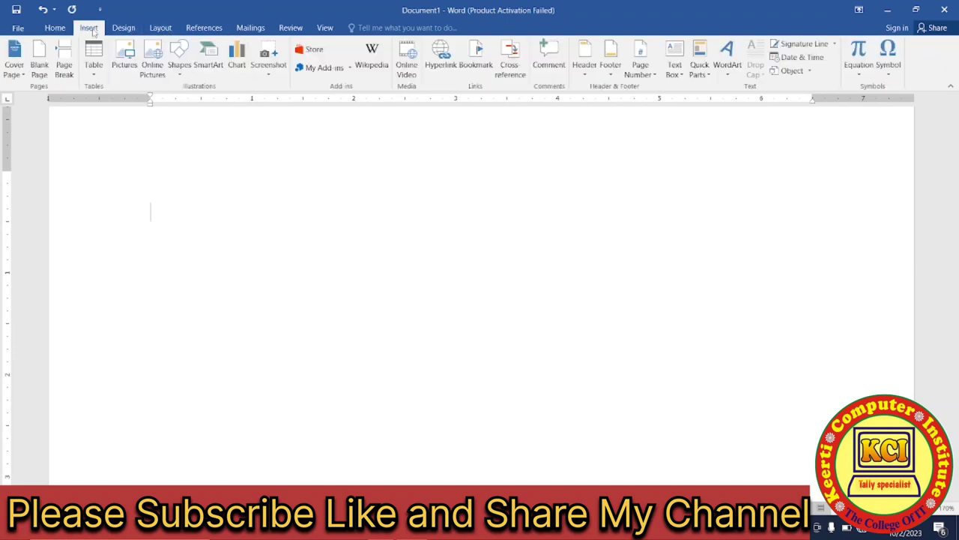
click(515, 75)
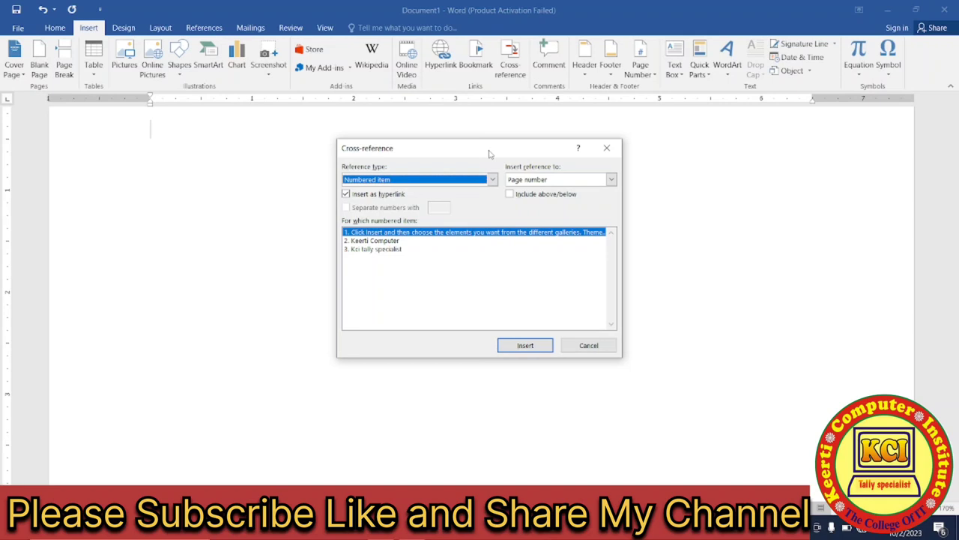
drag(489, 153, 624, 170)
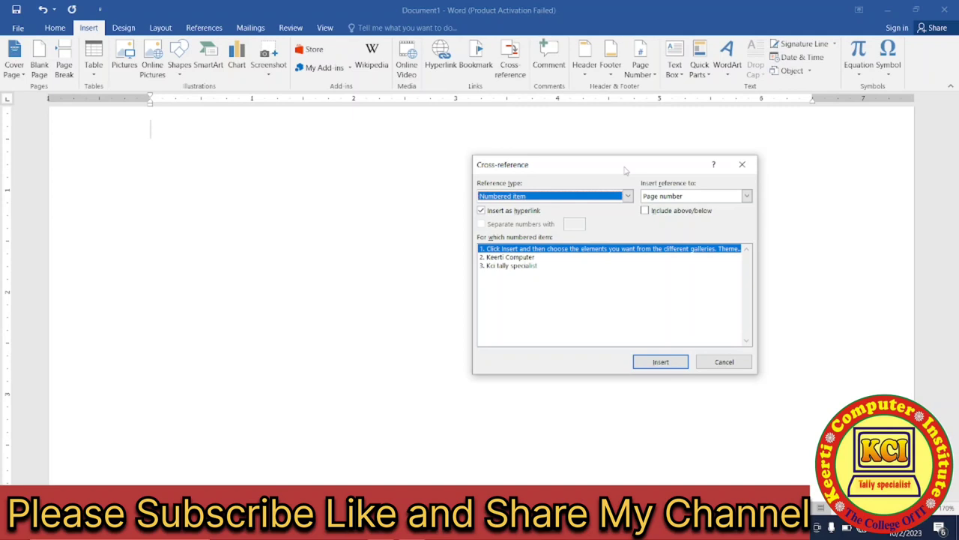
key(Tab)
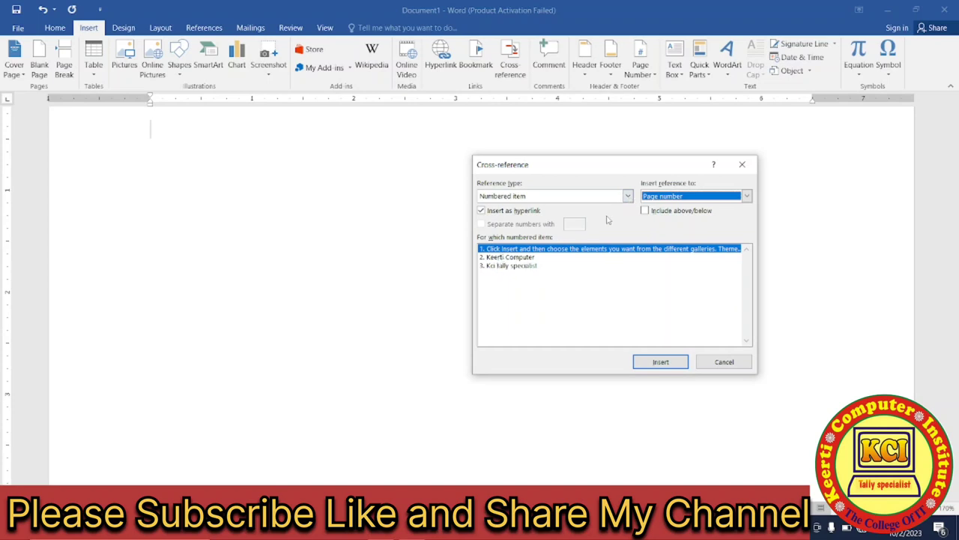
Step: Set the cross-reference type to Bookmark after briefly trying Heading
click(628, 196)
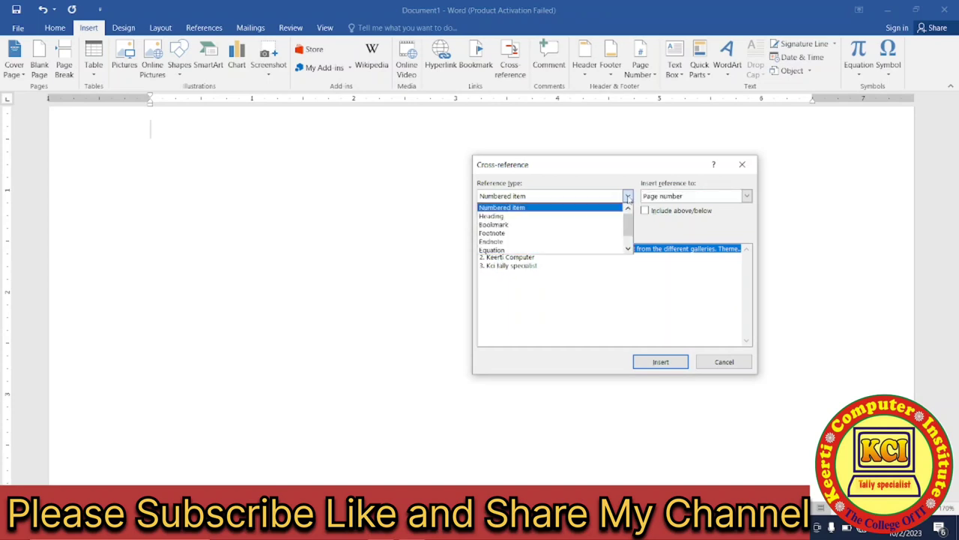
click(512, 218)
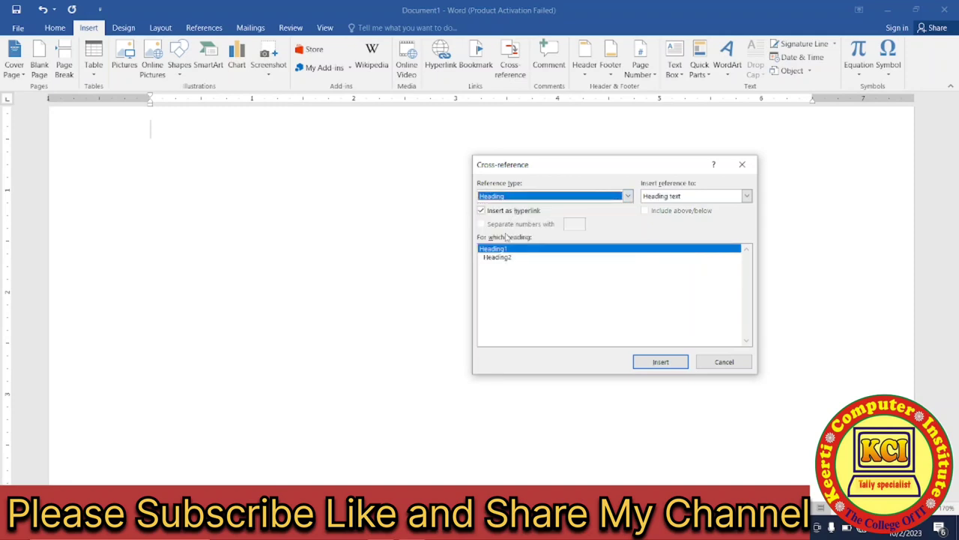
click(629, 197)
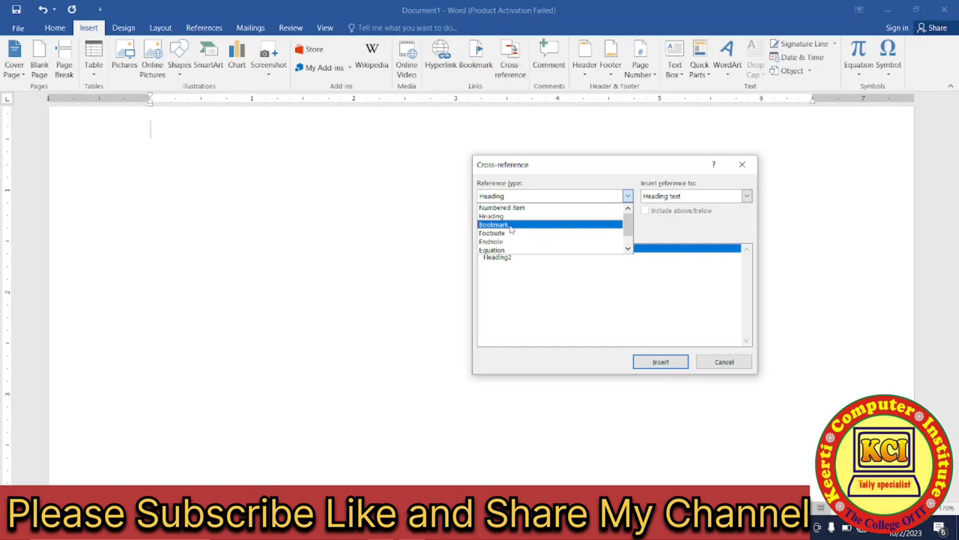
click(512, 225)
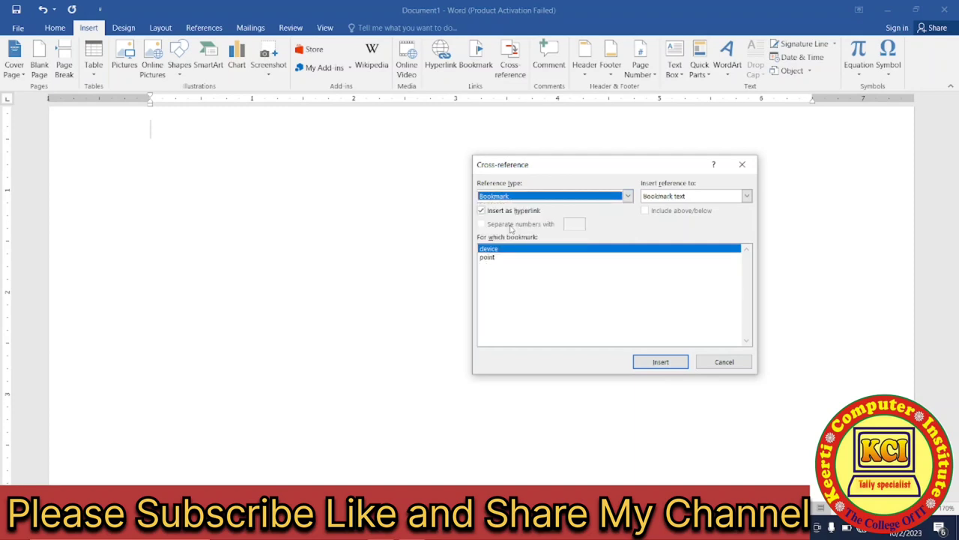
click(628, 196)
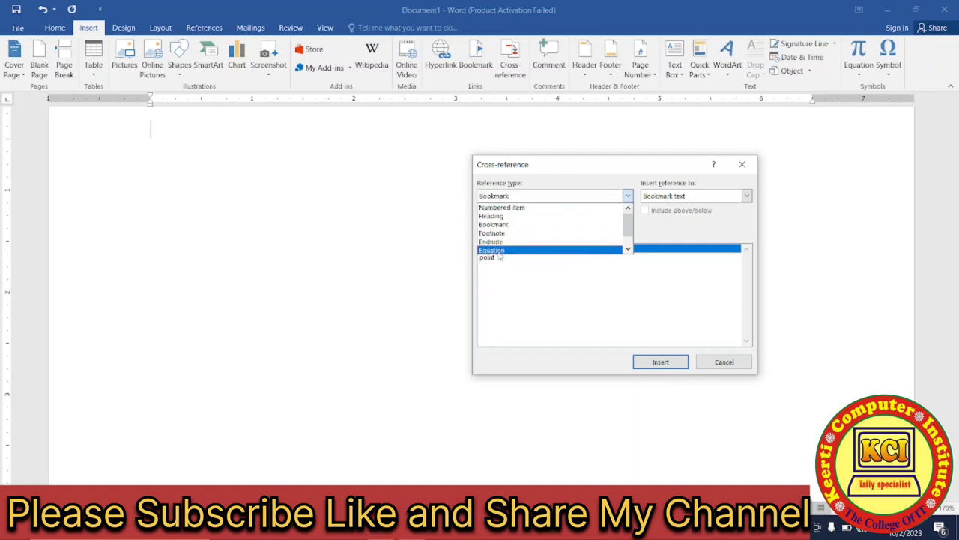
scroll(629, 228, down, 1)
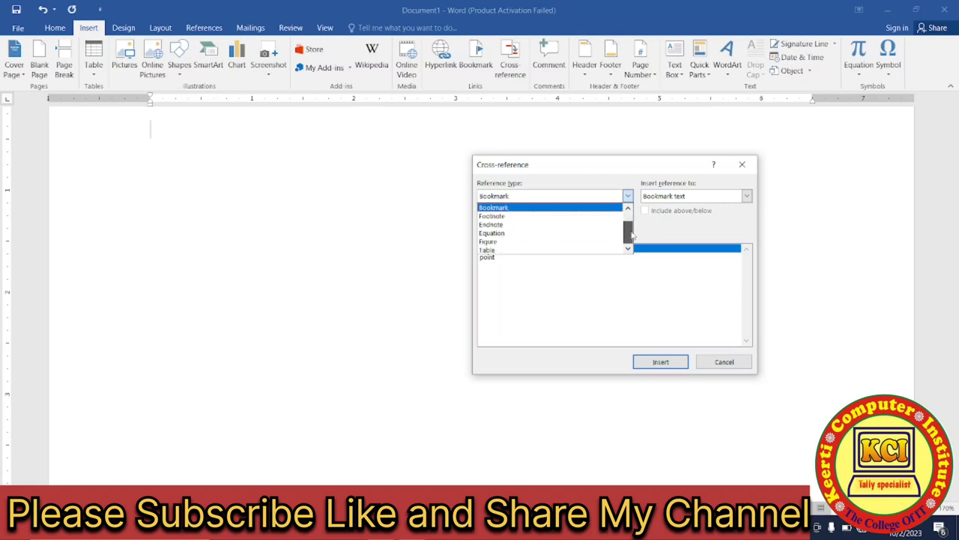
scroll(630, 221, up, 1)
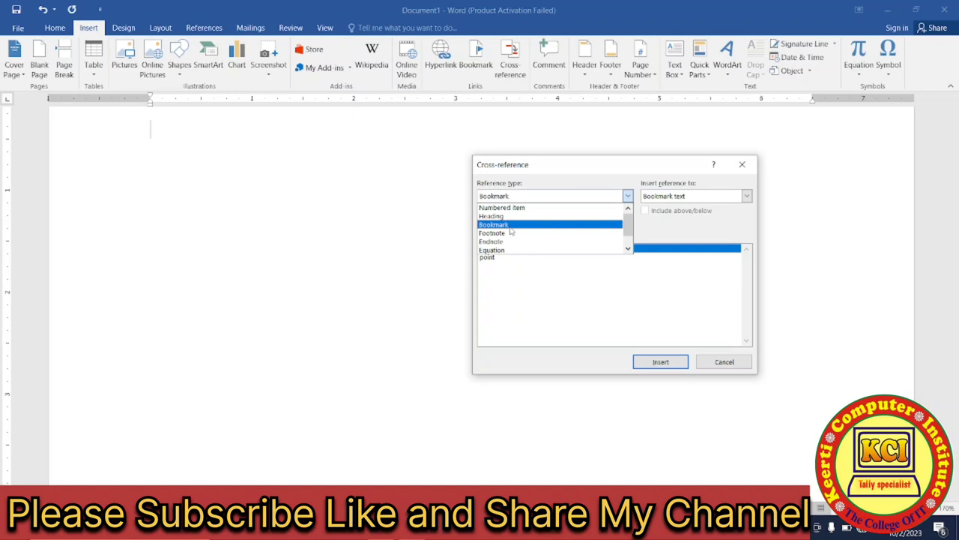
click(531, 198)
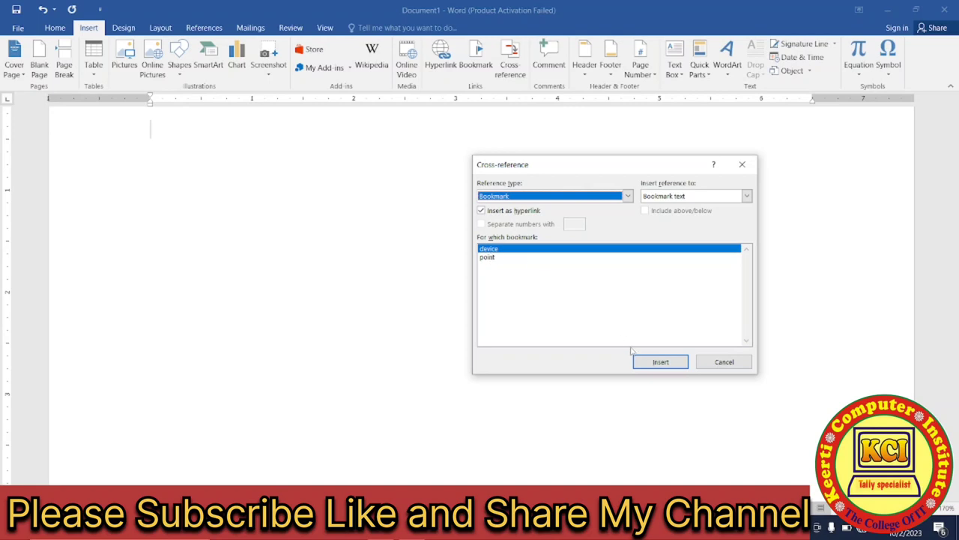
Step: Insert a cross-reference to the device bookmark and start a new line after it
click(489, 249)
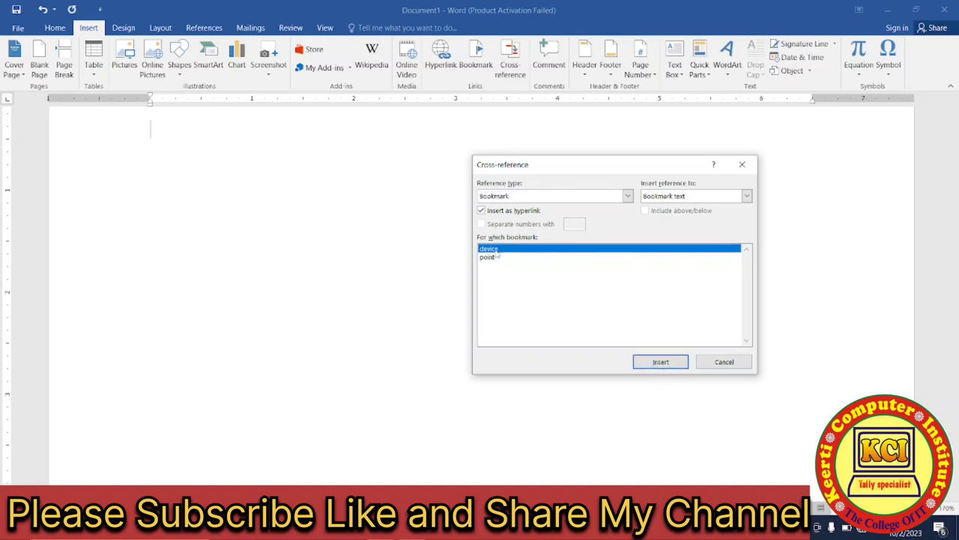
click(654, 366)
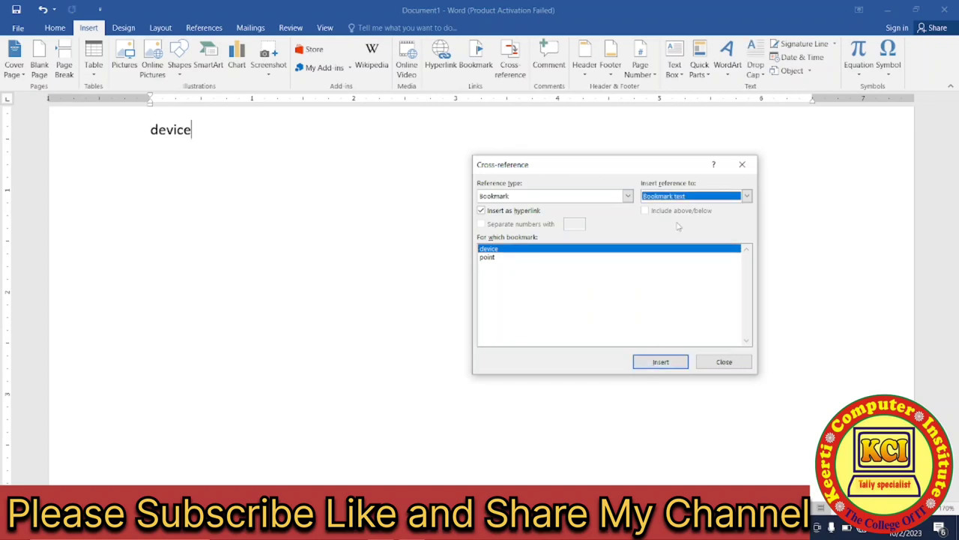
click(236, 132)
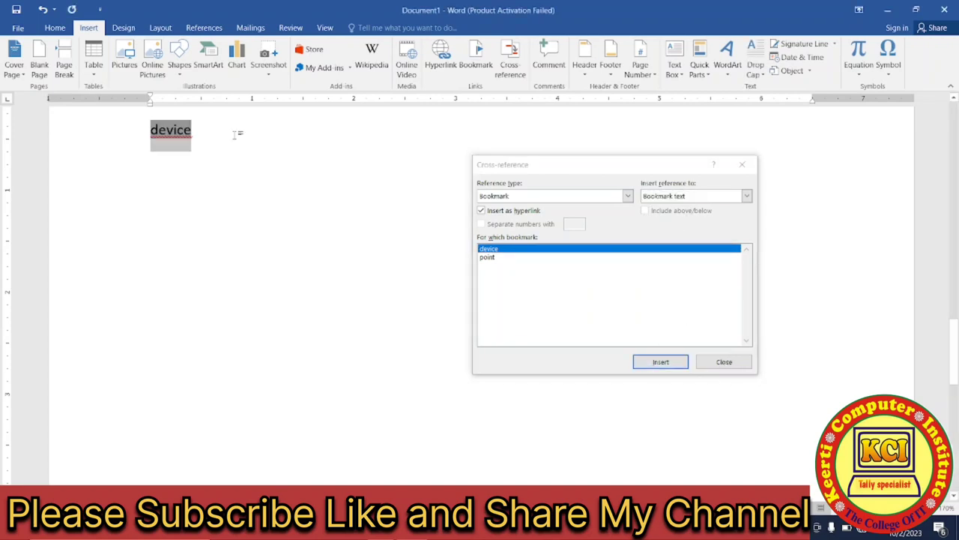
click(198, 136)
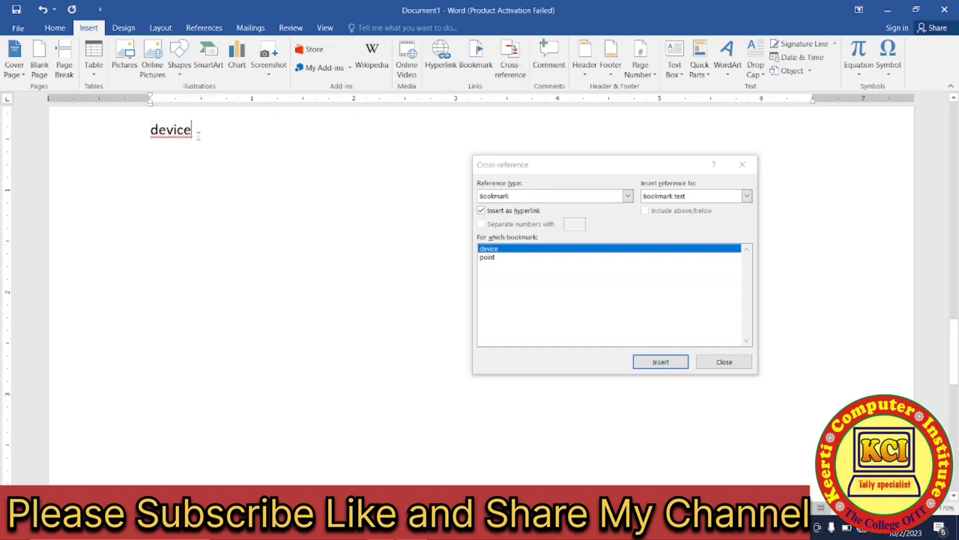
key(Return)
Step: Insert a cross-reference to the point bookmark, followed by a new line
click(484, 258)
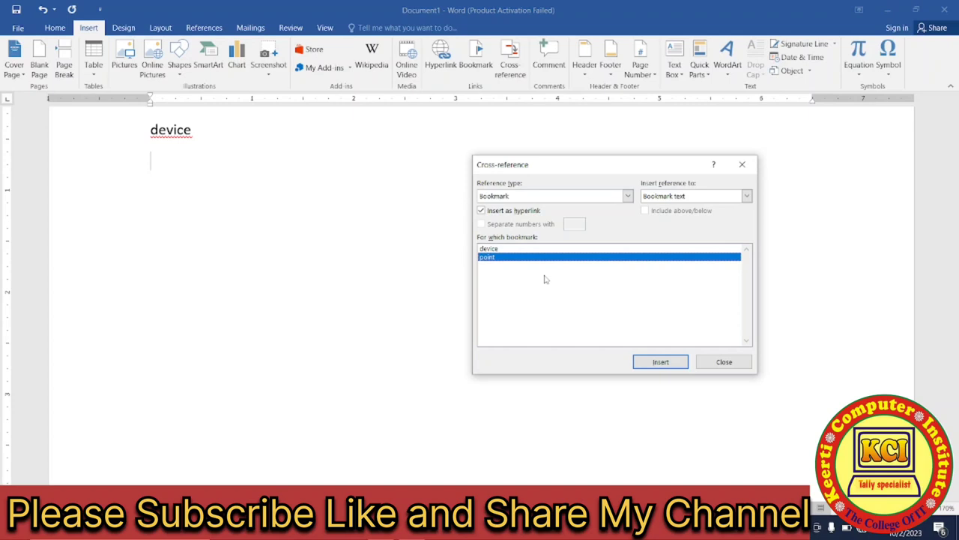
click(659, 363)
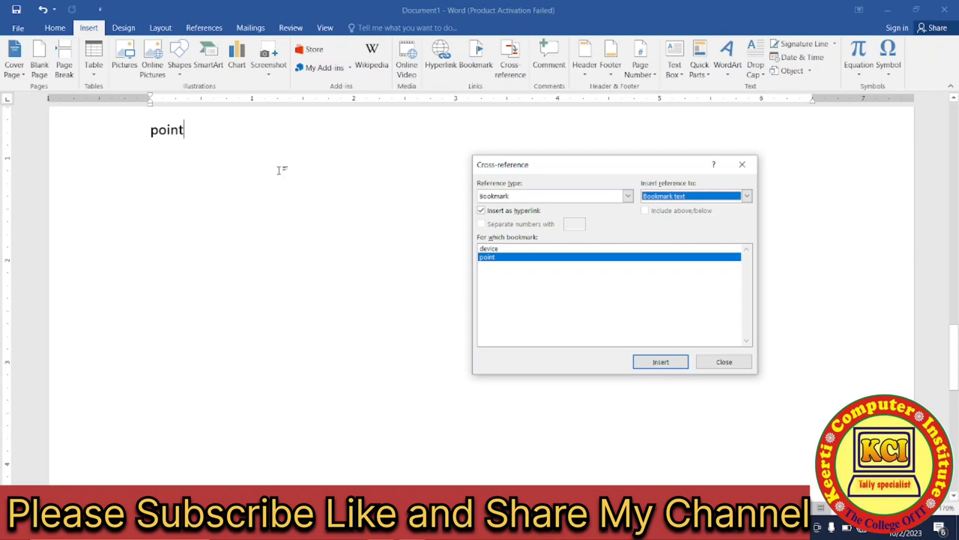
click(229, 147)
key(Return)
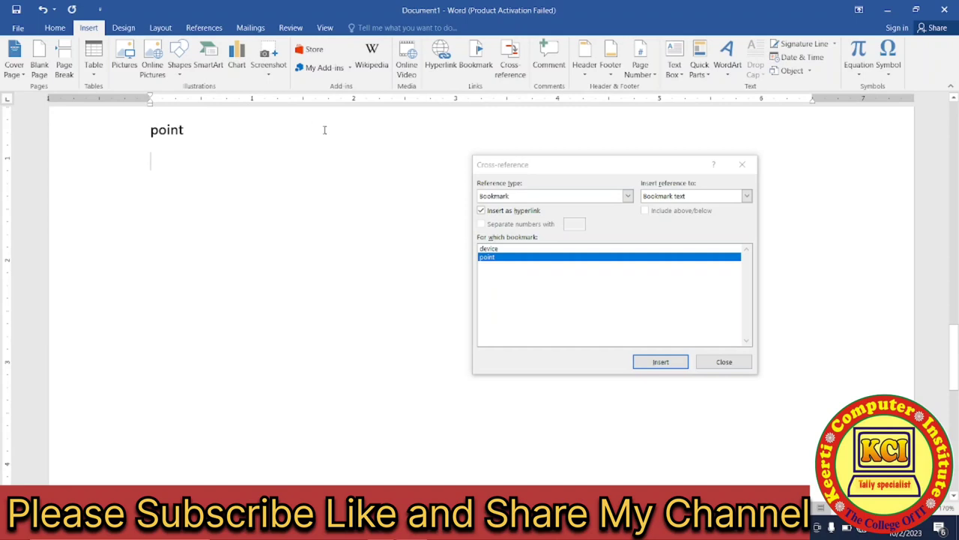
Step: Set the reference type to Heading and insert cross-references to Heading1 and Heading2 on separate lines
click(627, 196)
click(525, 214)
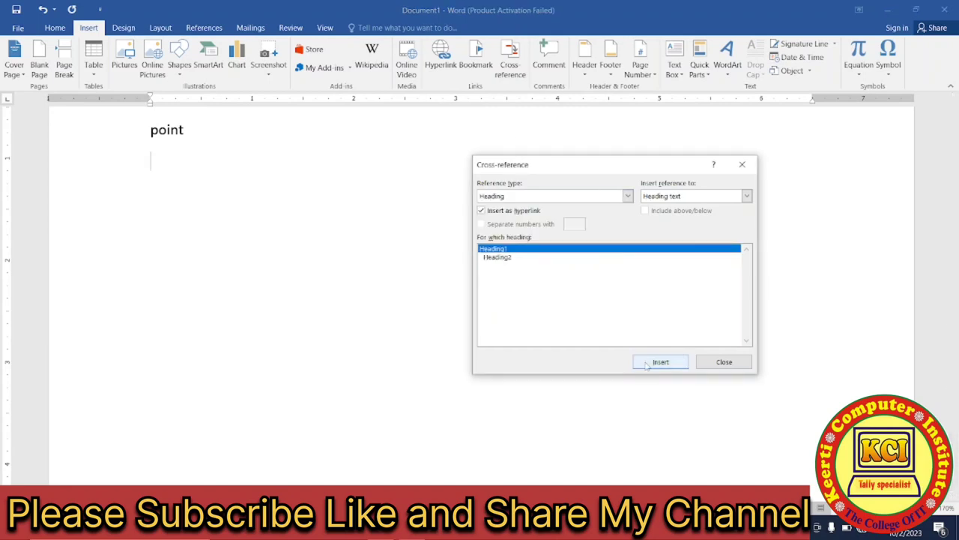
click(649, 362)
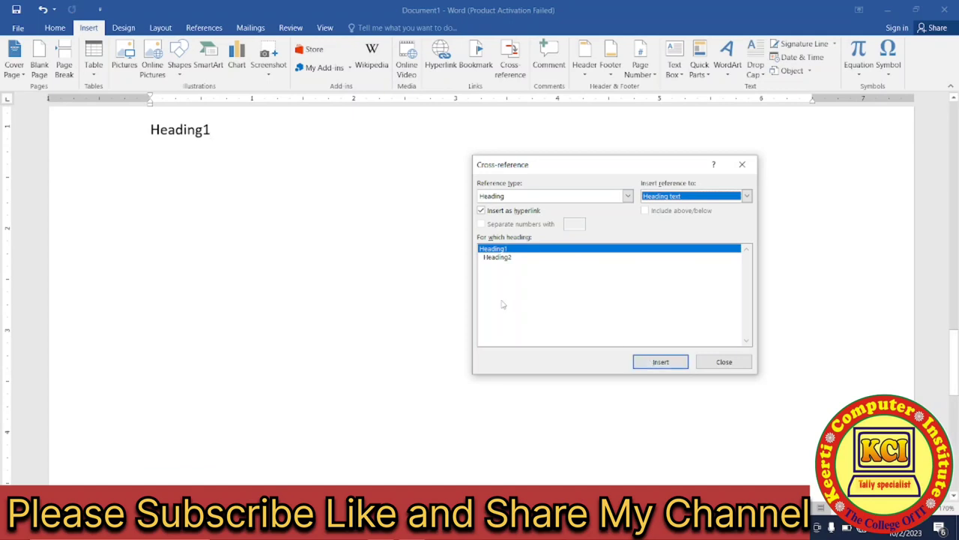
click(227, 141)
key(Return)
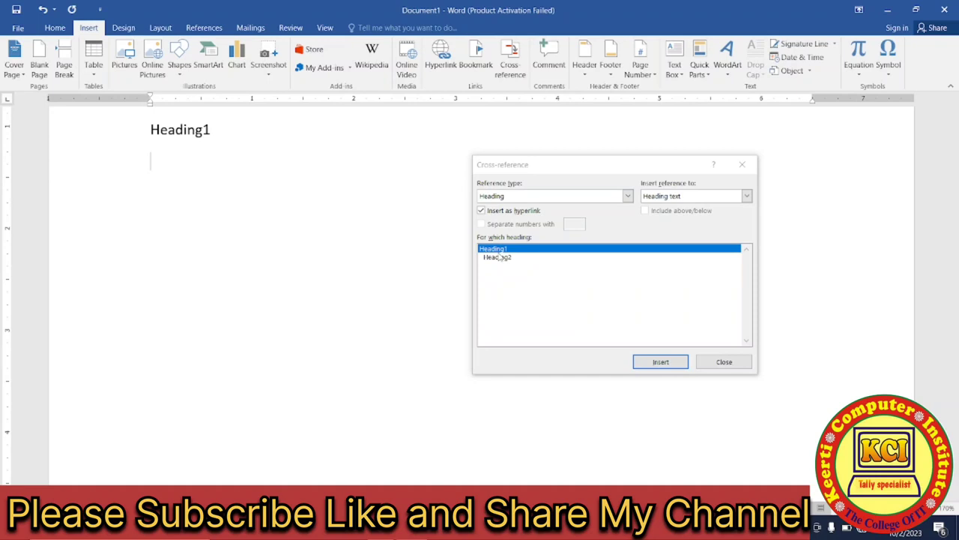
click(500, 257)
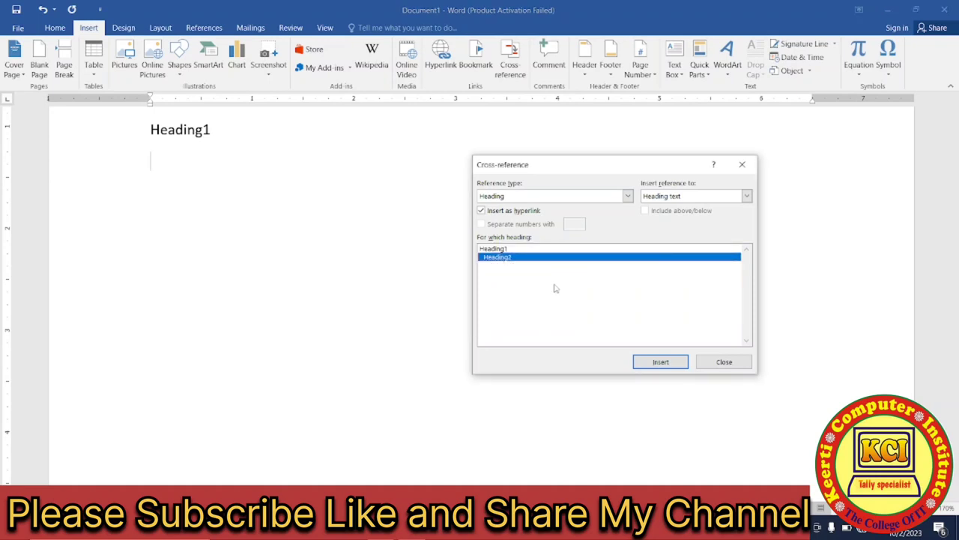
click(645, 363)
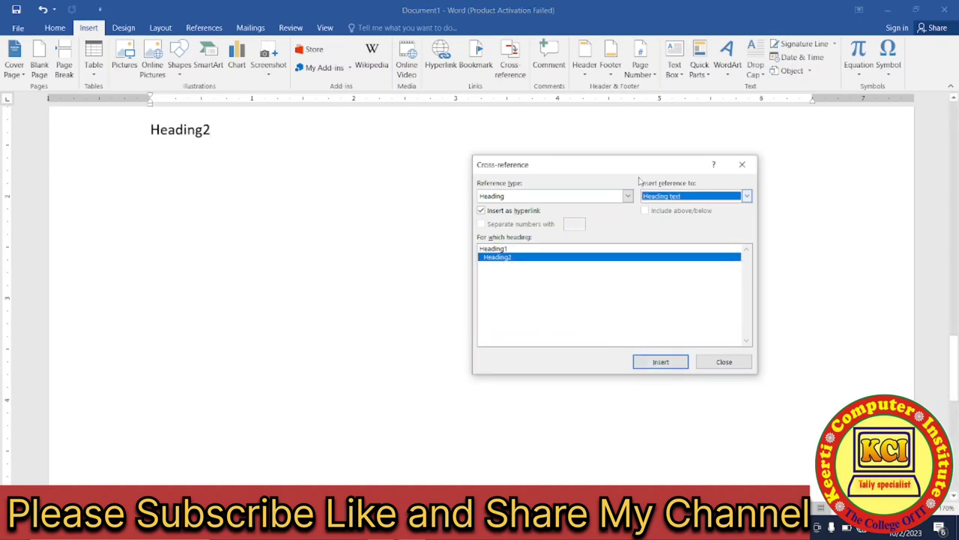
drag(629, 168, 693, 187)
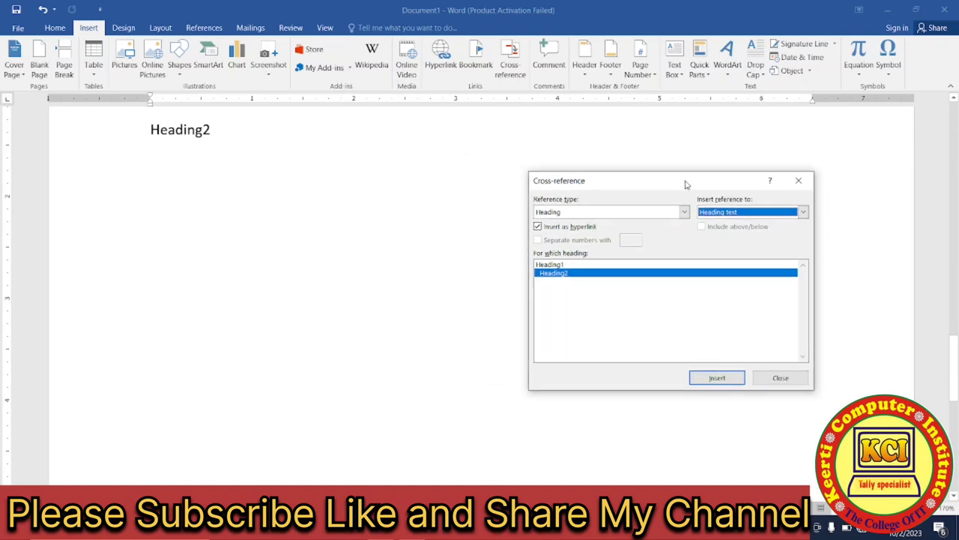
Step: Below Heading2, insert a page-number cross-reference to the second numbered list item
click(246, 146)
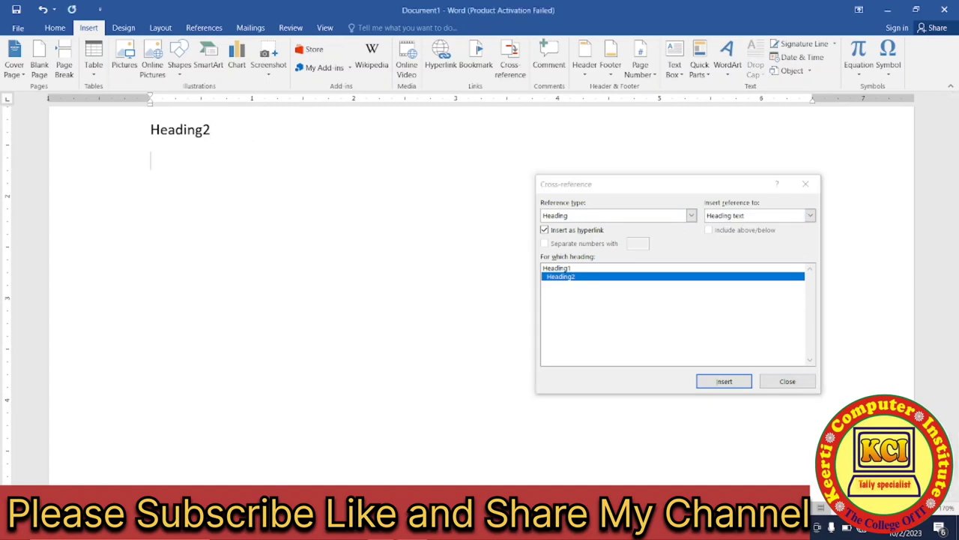
click(691, 216)
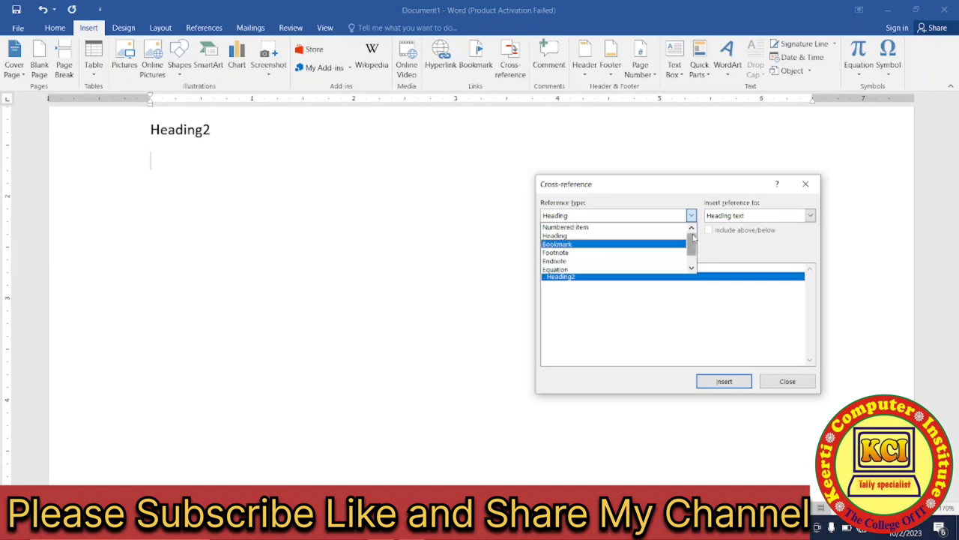
click(595, 227)
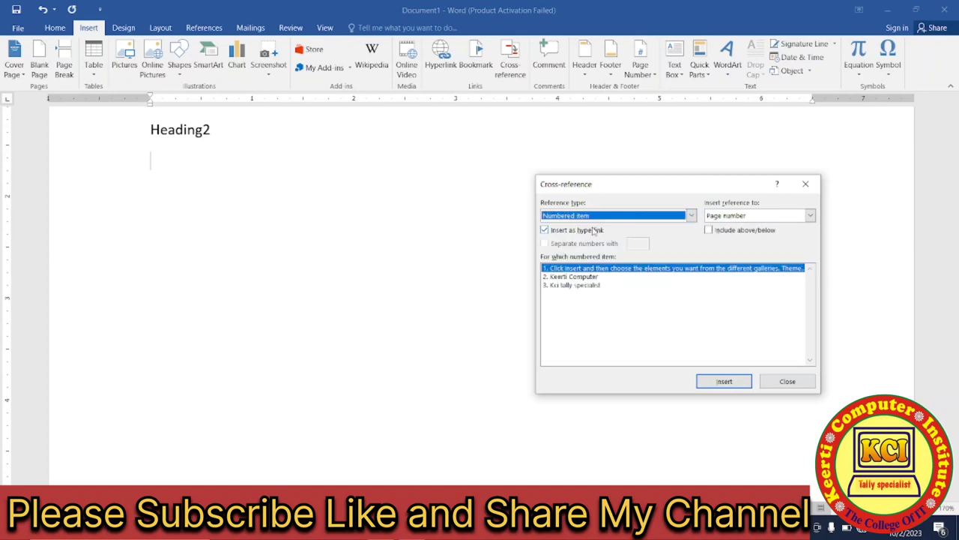
click(574, 278)
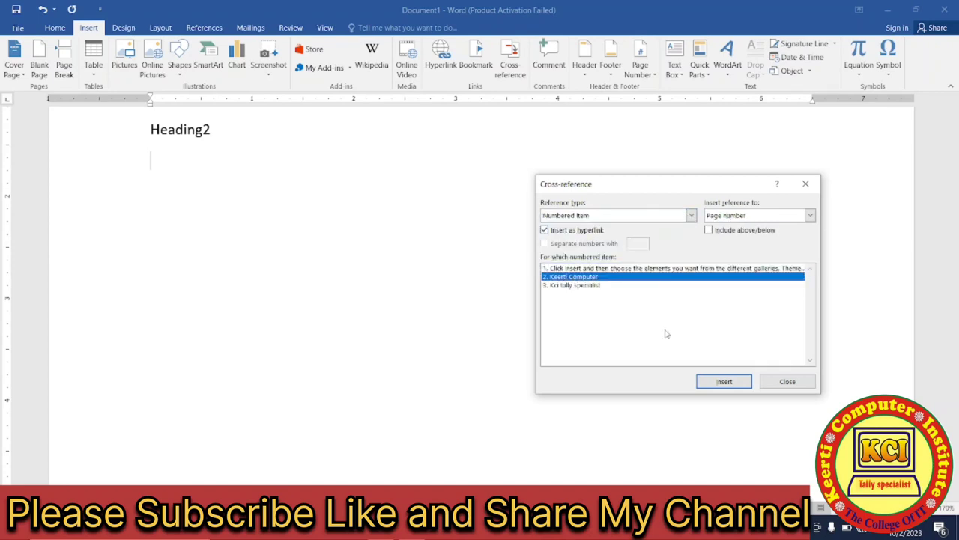
click(717, 385)
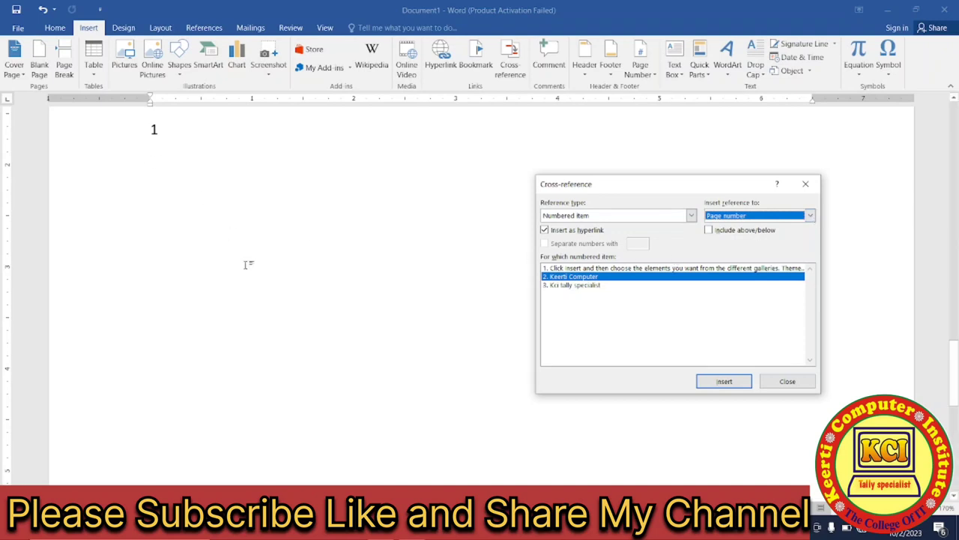
Step: Add a second page-number cross-reference, set Insert reference to Paragraph number, and close the dialog
click(724, 382)
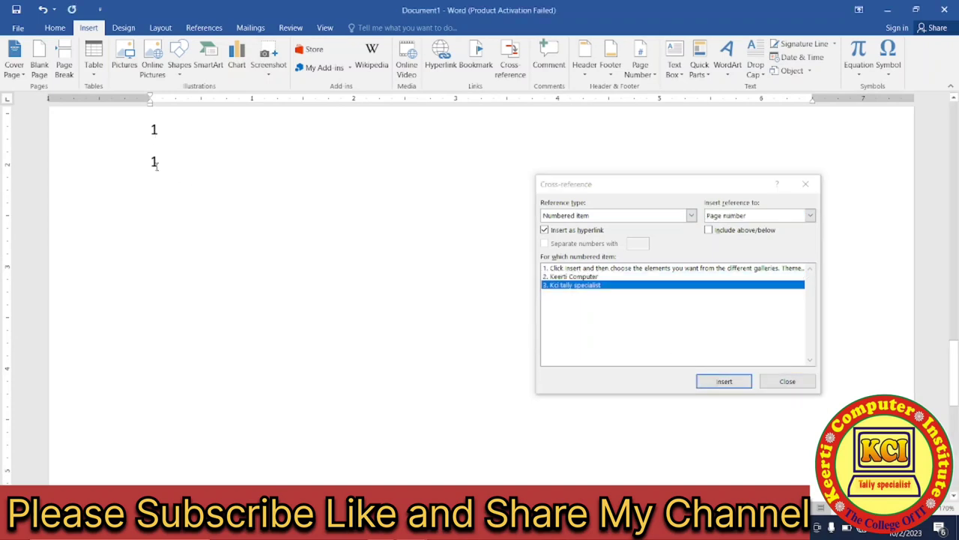
click(810, 215)
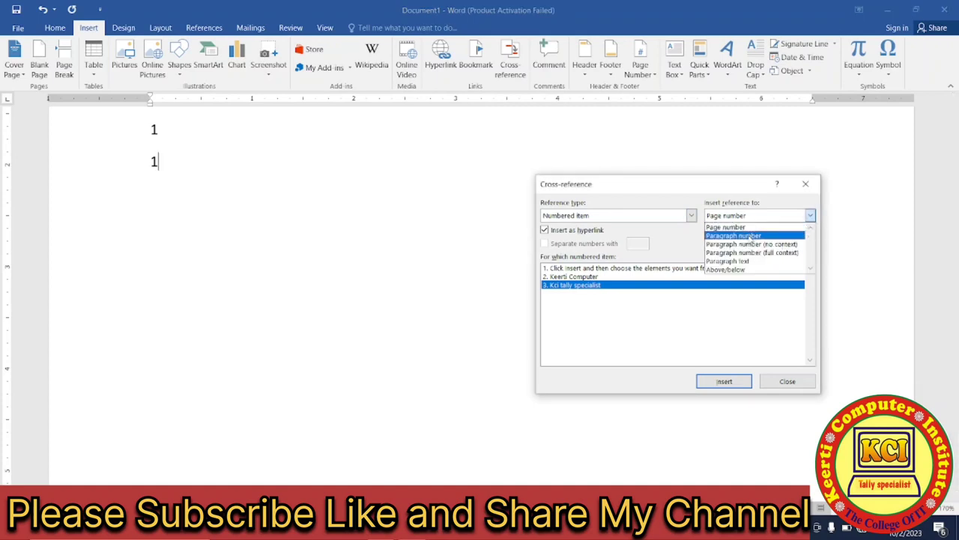
click(750, 236)
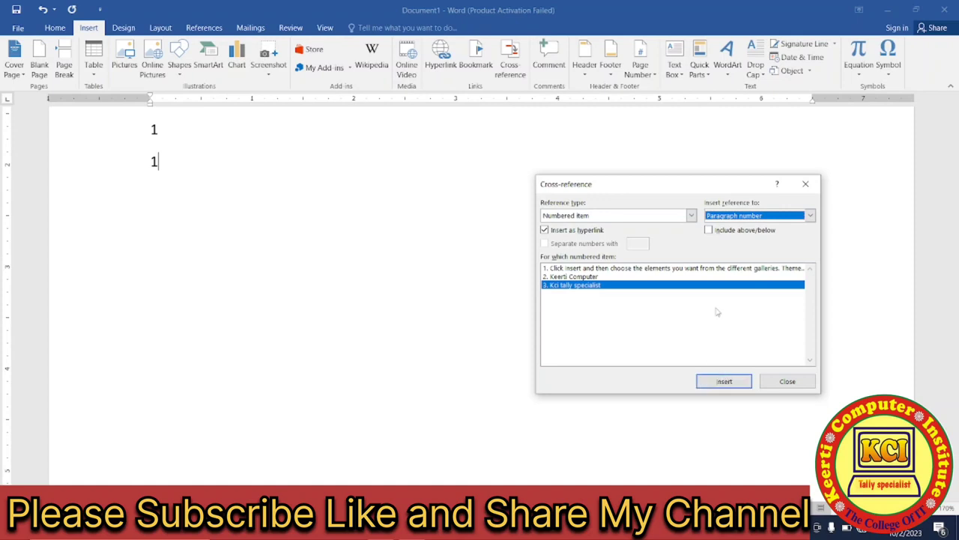
click(781, 383)
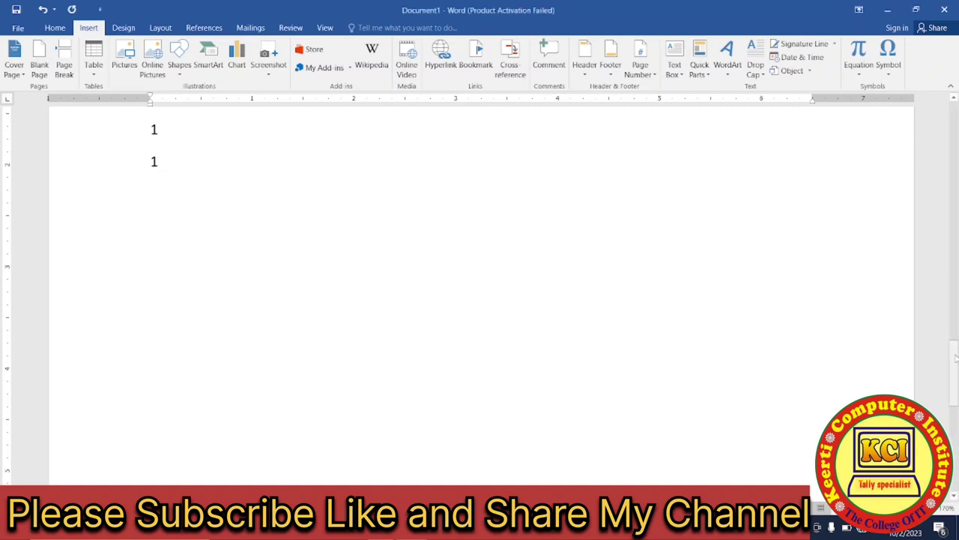
drag(956, 358, 955, 316)
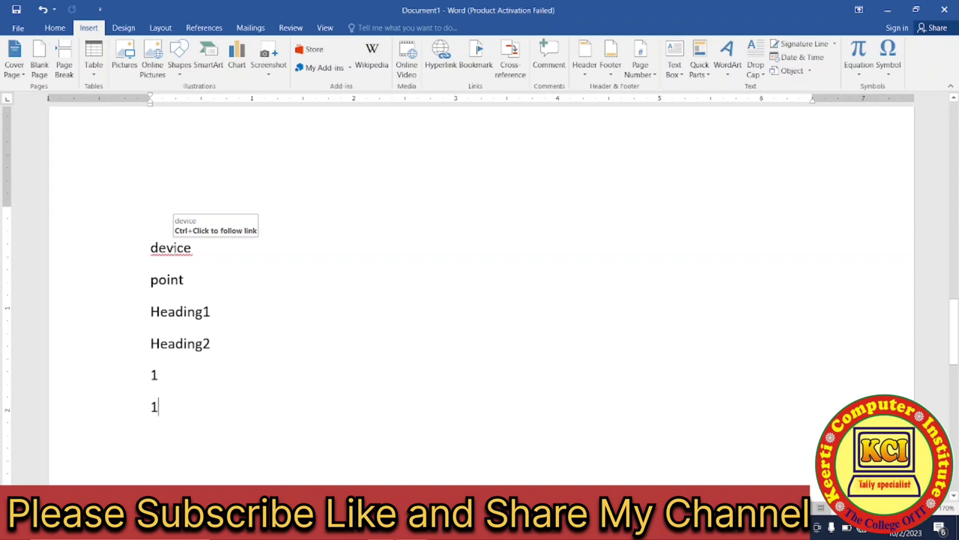
Step: Follow the device bookmark reference and the Heading2 cross-reference to their targets
ctrl+click(174, 257)
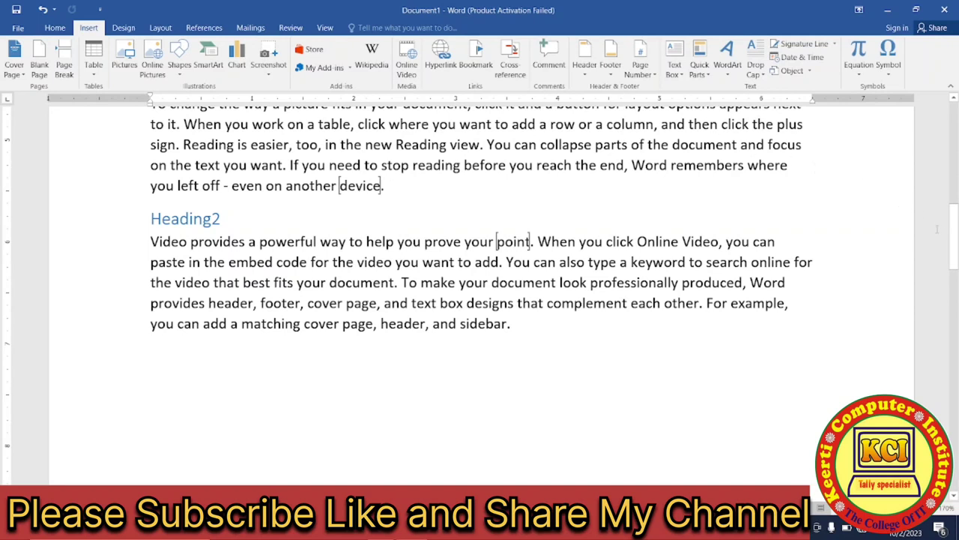
scroll(937, 230, down, 5)
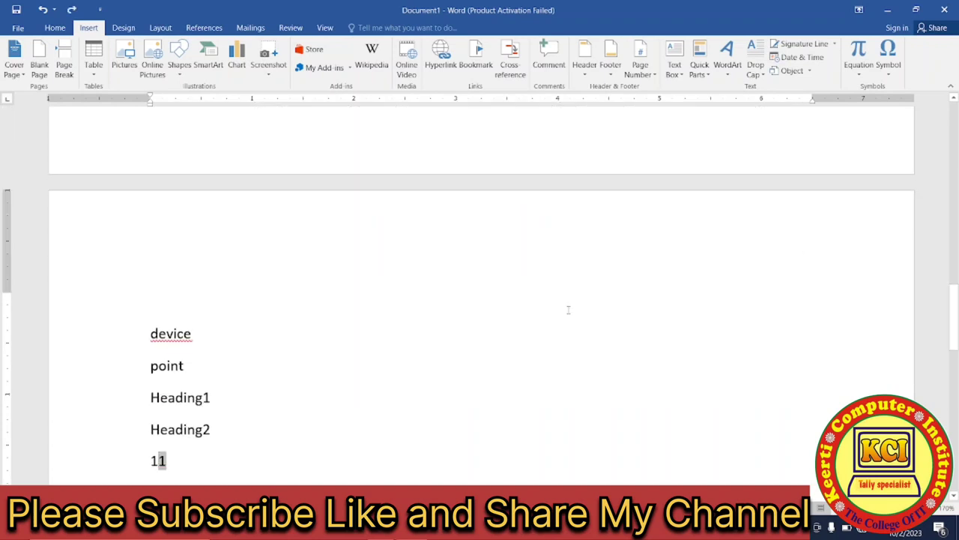
double_click(175, 429)
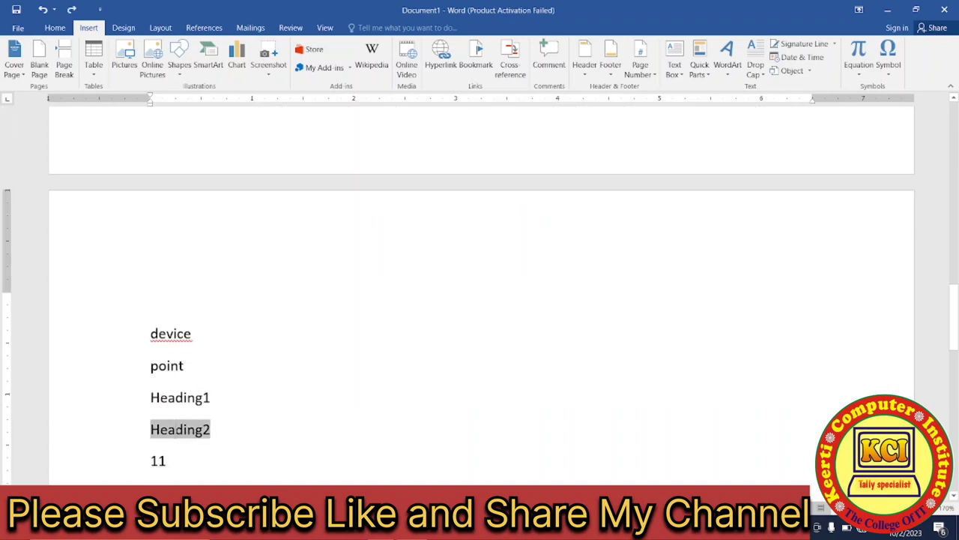
ctrl+click(177, 433)
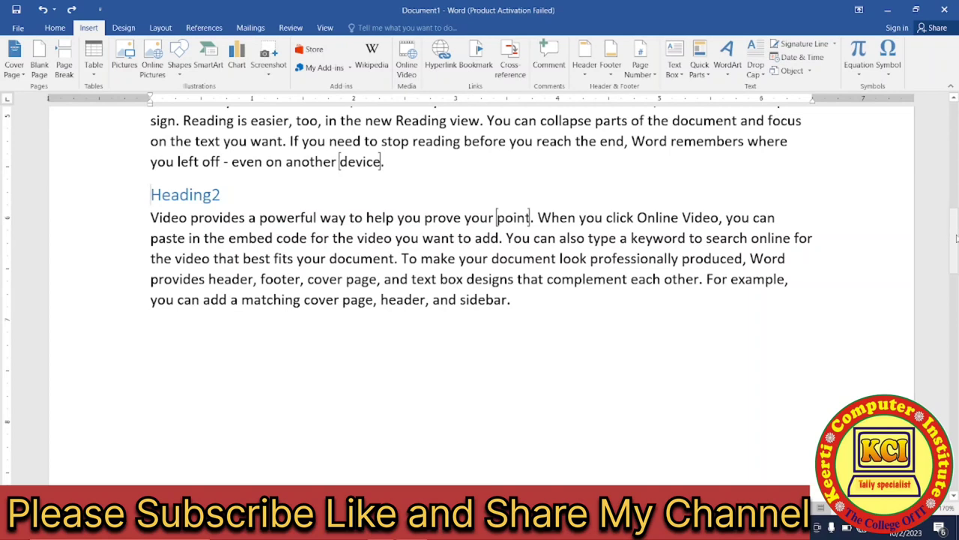
Step: Follow the Heading1 and 11 cross-references, scrolling back to the list after each jump
drag(955, 239, 951, 344)
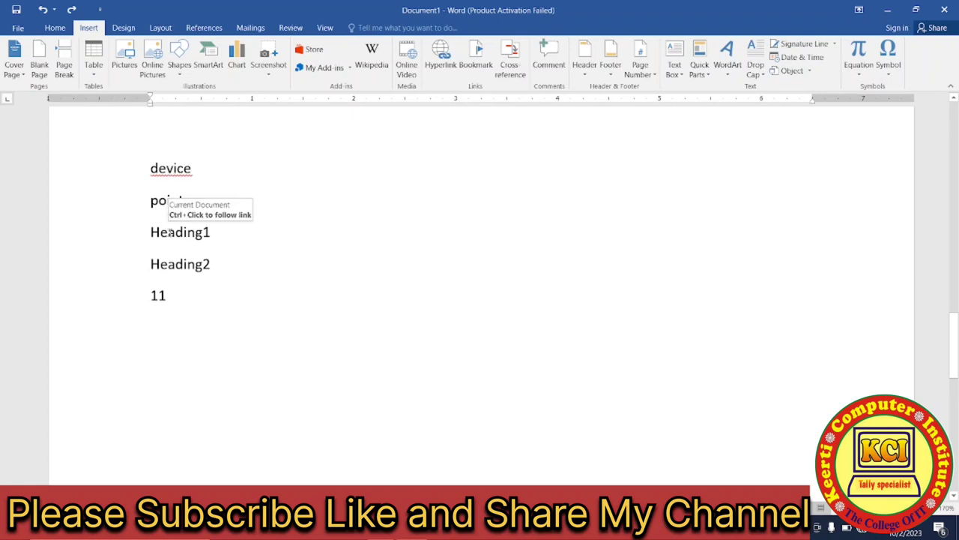
ctrl+click(171, 237)
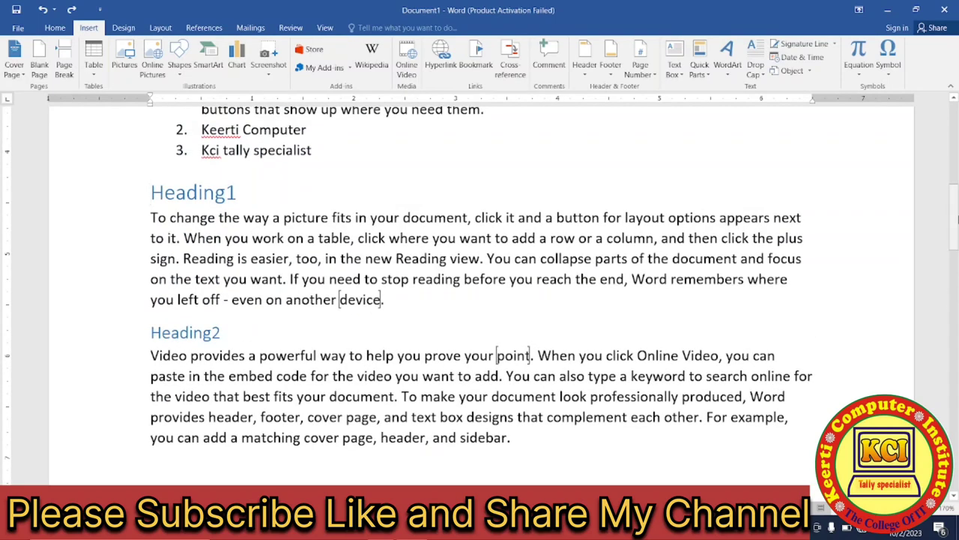
drag(954, 217, 953, 345)
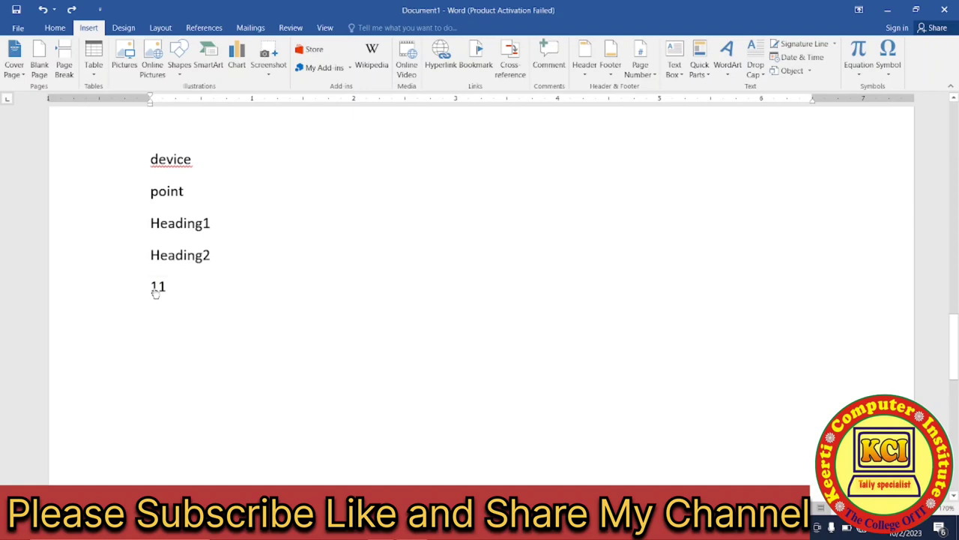
ctrl+click(155, 292)
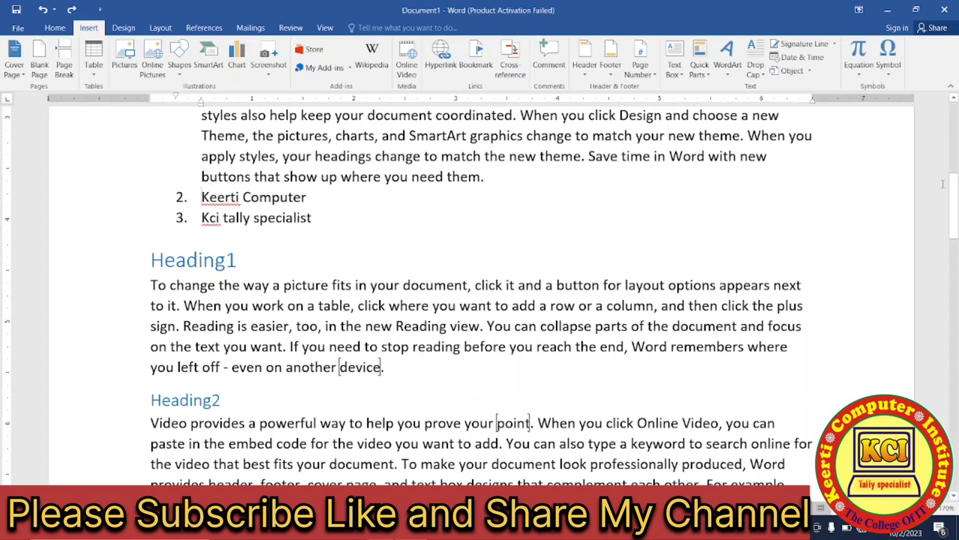
drag(955, 209, 927, 336)
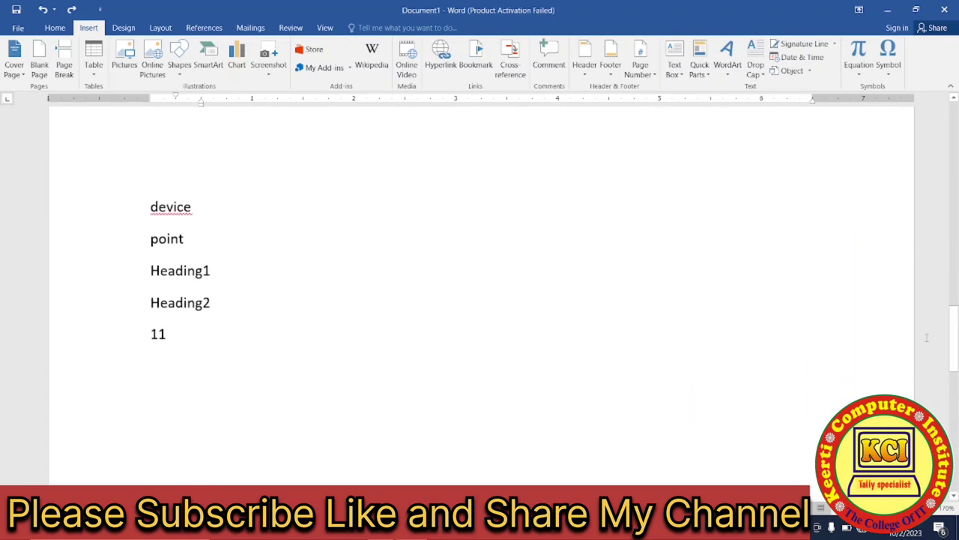
click(223, 350)
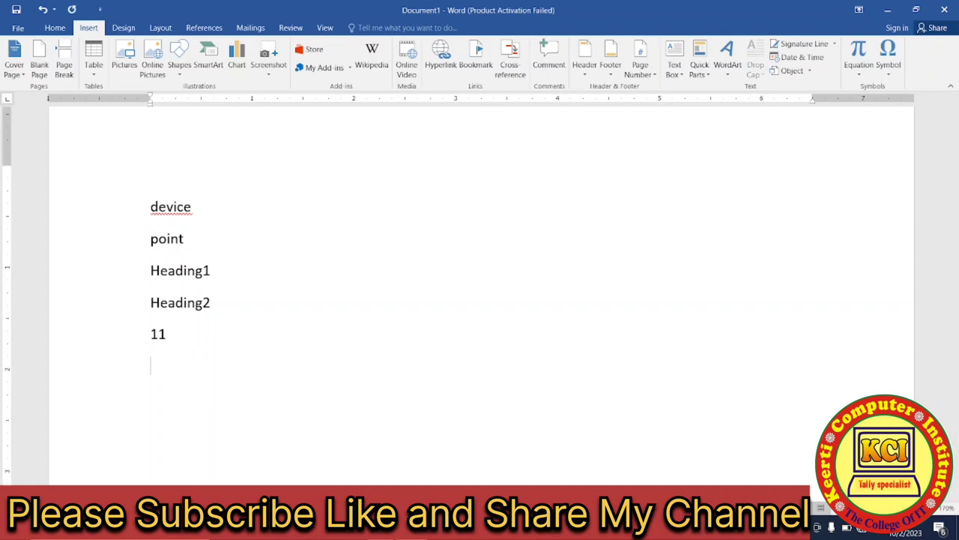
click(502, 78)
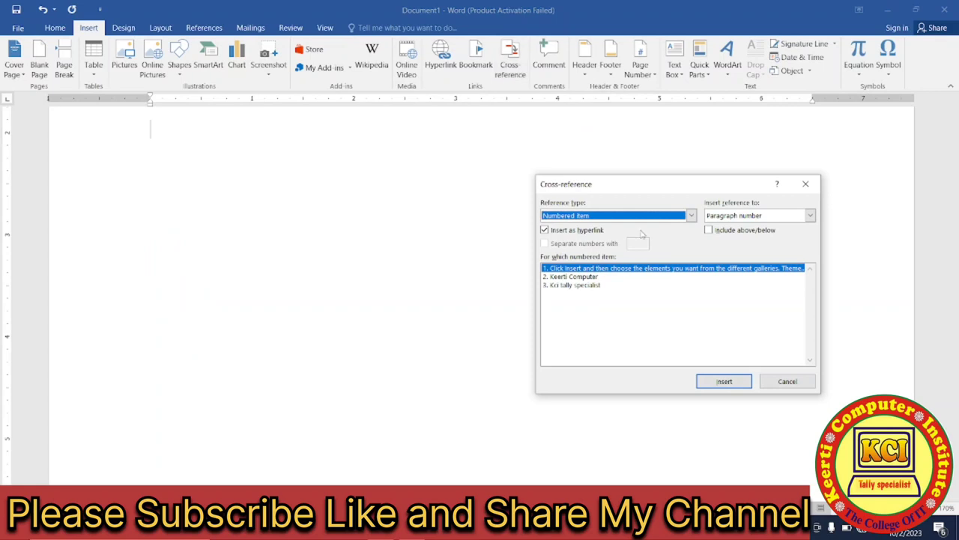
click(691, 216)
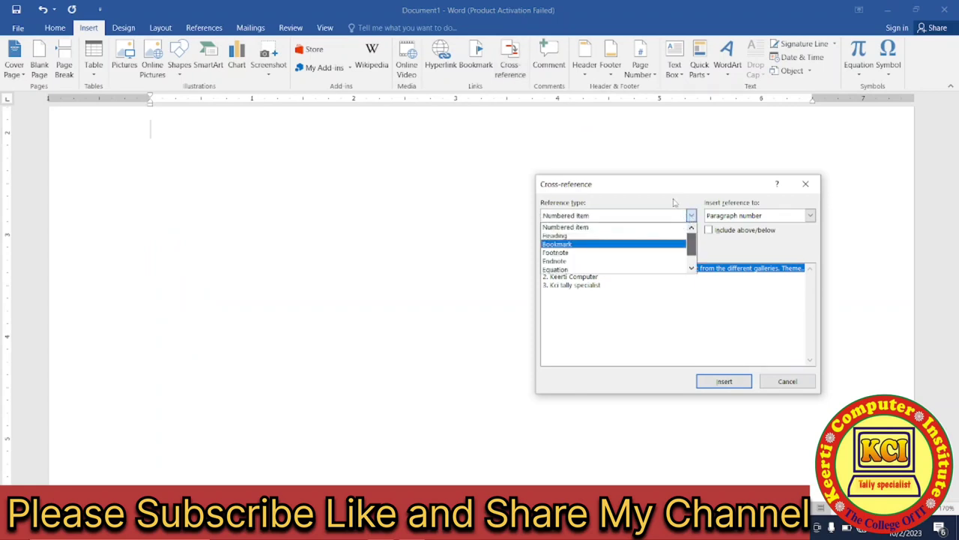
click(789, 382)
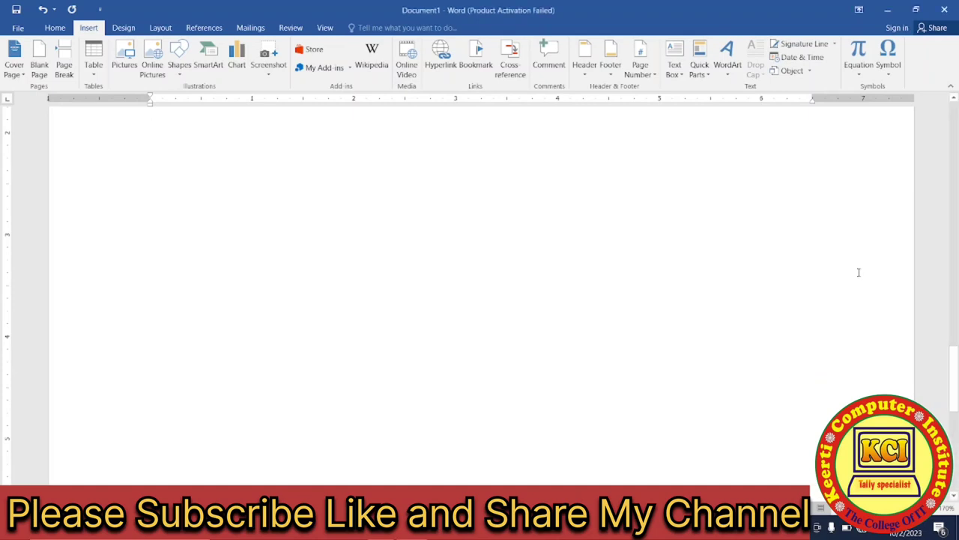
Step: Browse the Hyperlink dialog's existing file, browsed pages and place-in-document options, then cancel
drag(955, 389, 954, 113)
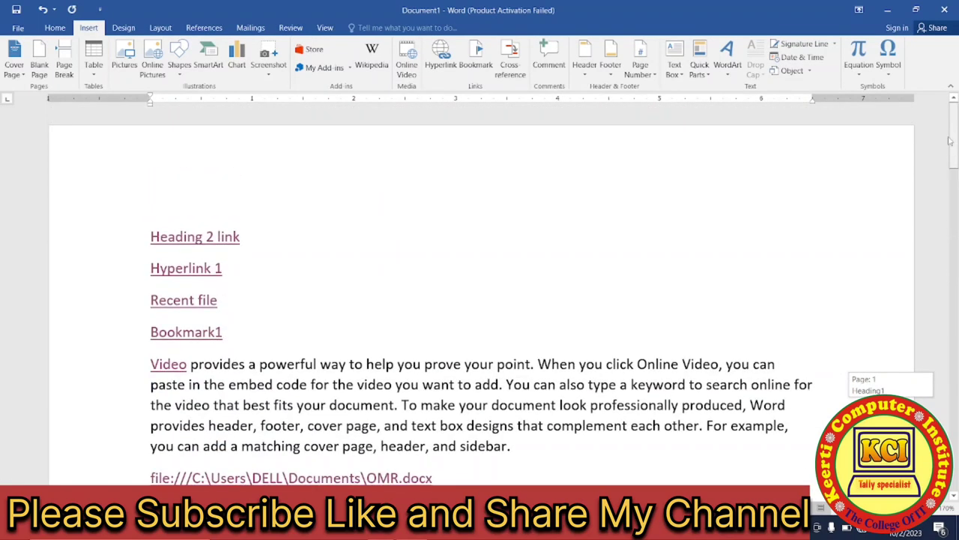
click(442, 59)
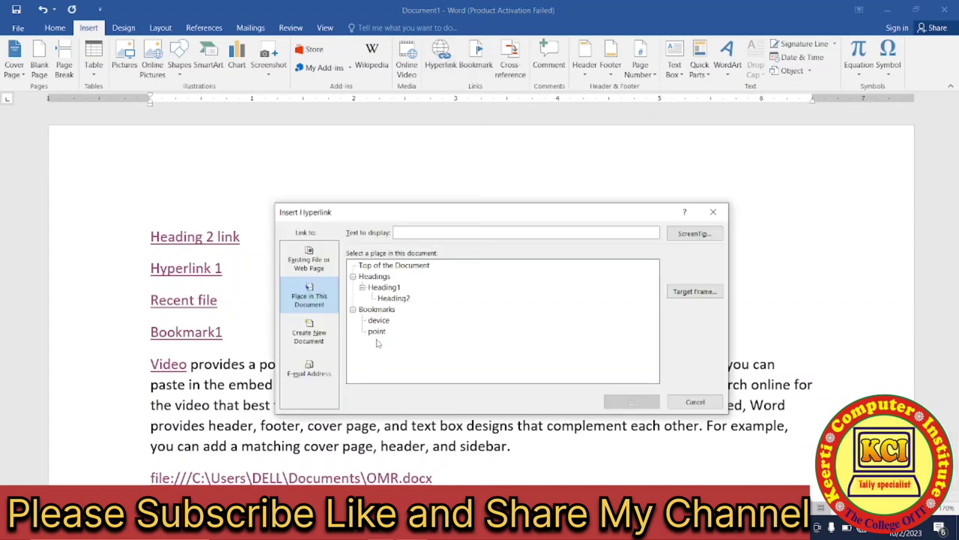
click(315, 275)
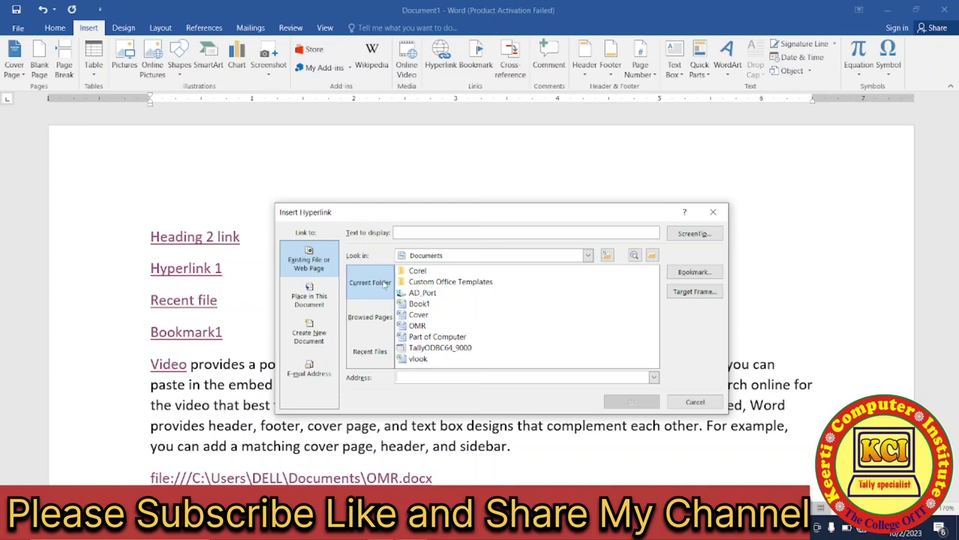
click(374, 326)
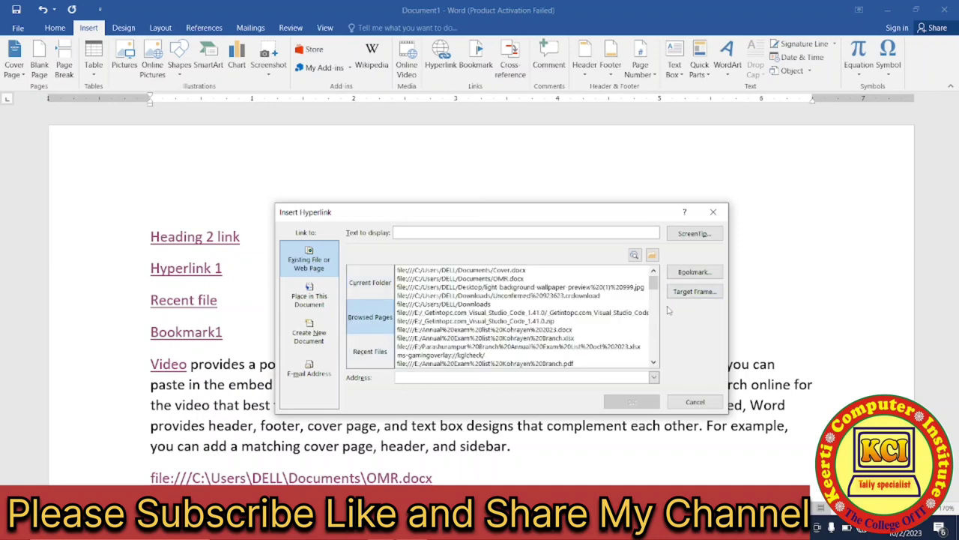
click(689, 274)
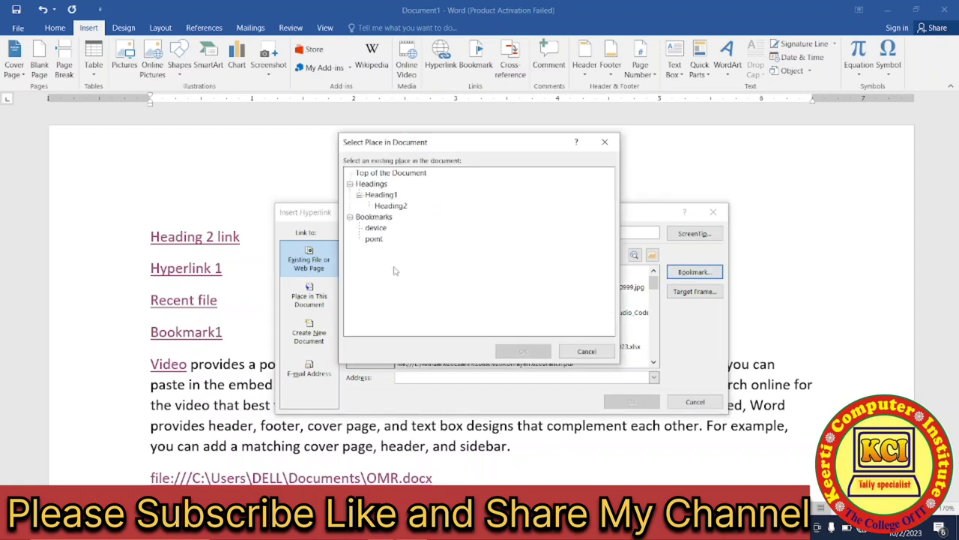
click(591, 353)
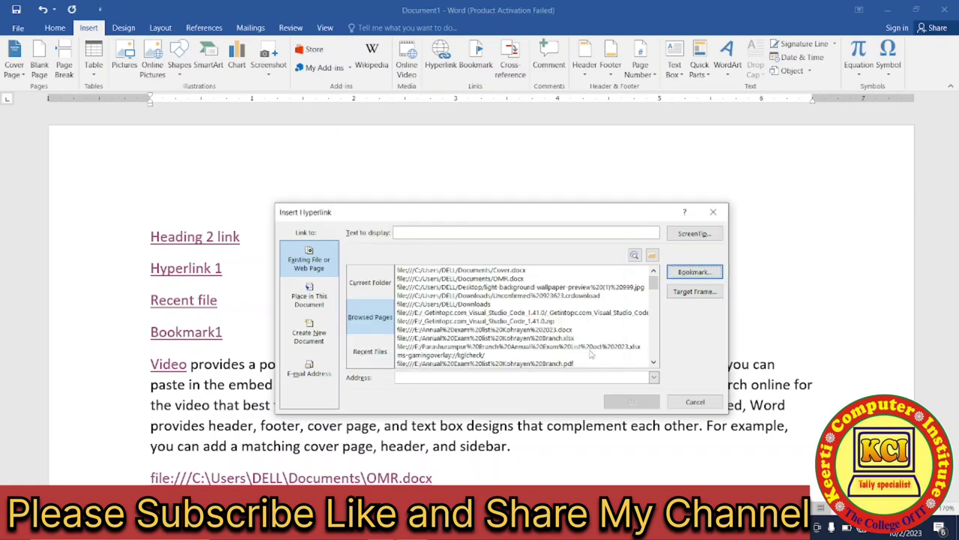
click(307, 300)
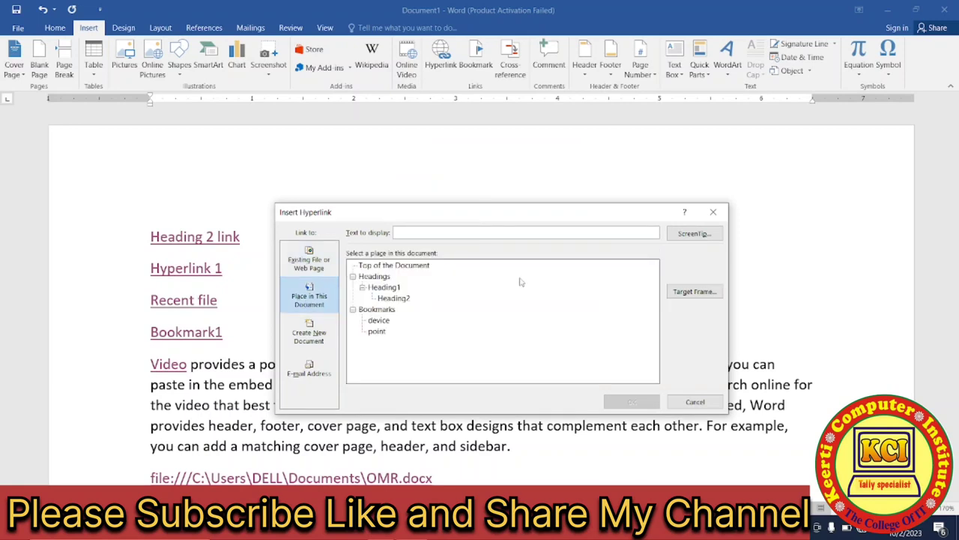
click(693, 403)
Step: View the Bookmark list, cancel it, and show the File Info page
click(477, 56)
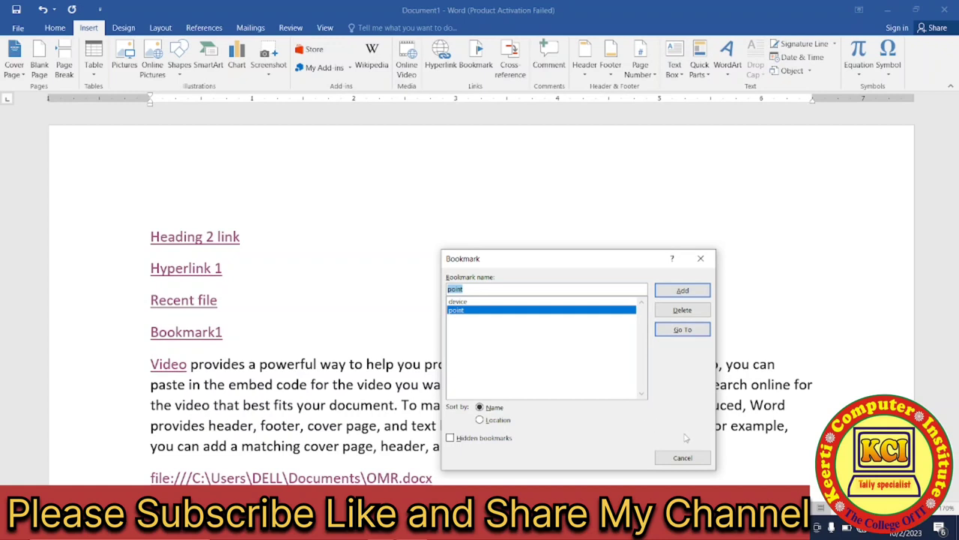
click(684, 458)
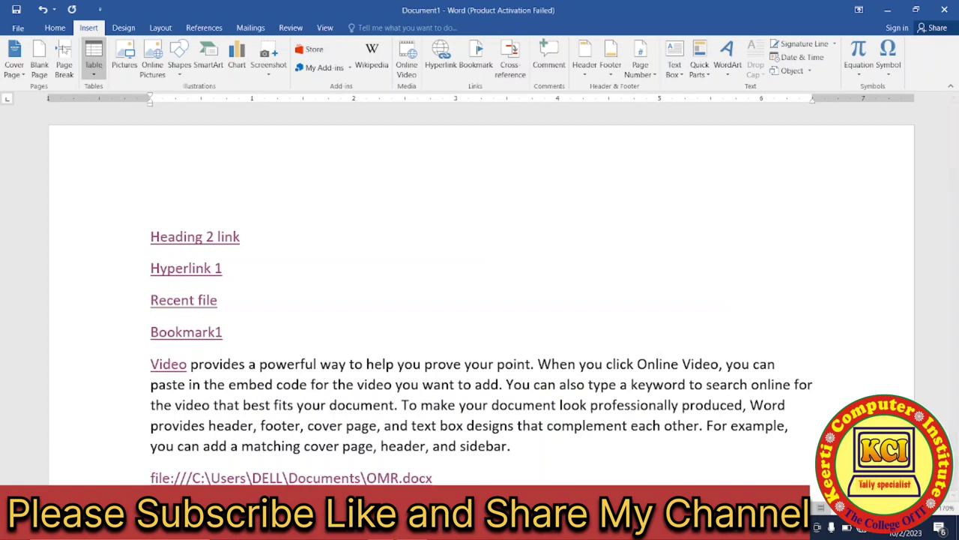
click(18, 28)
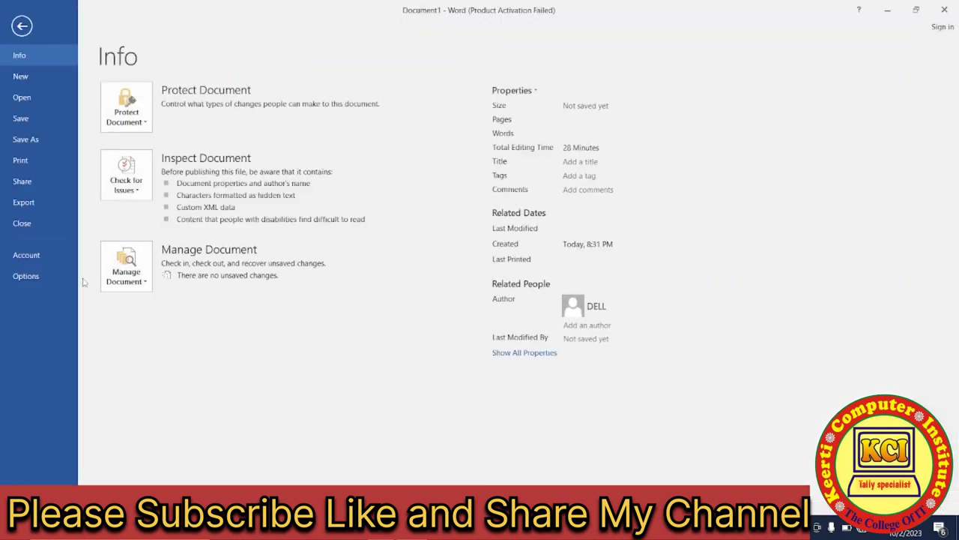
Step: Check Show bookmarks under Options > Advanced > Show document content, cancel, and scroll the document
click(30, 276)
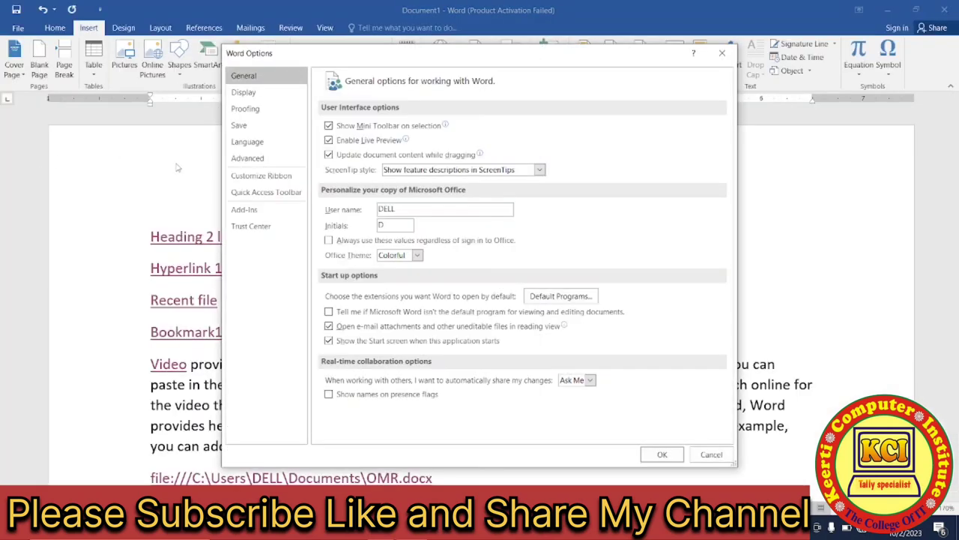
click(251, 161)
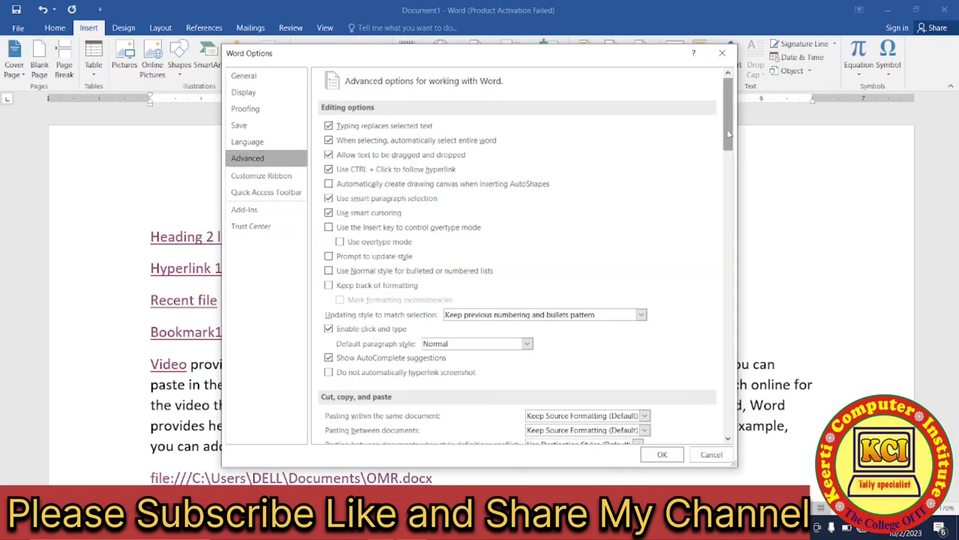
drag(730, 134, 719, 217)
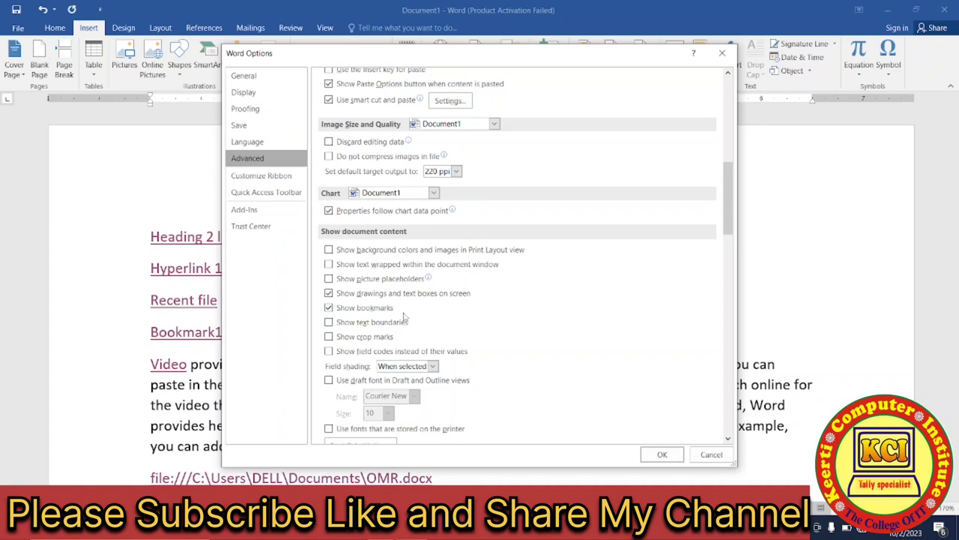
click(711, 455)
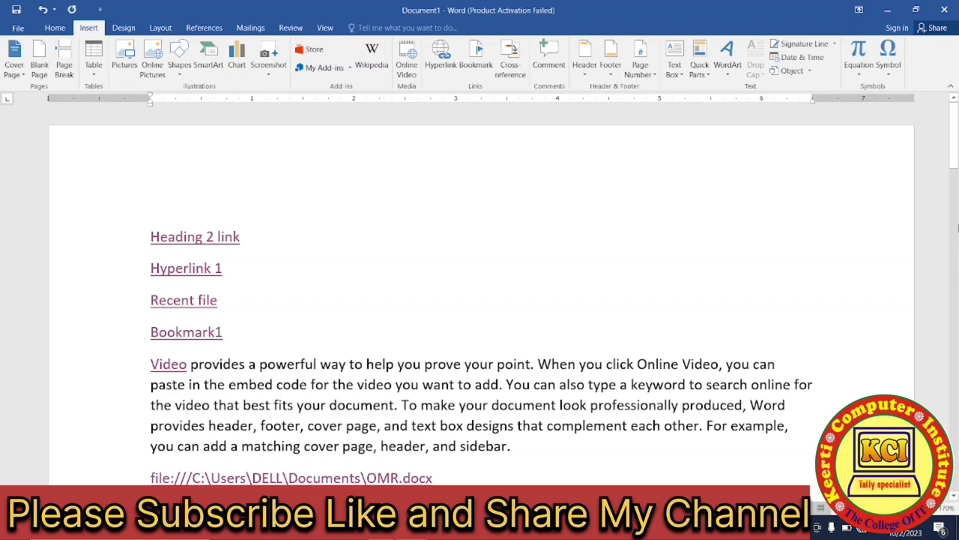
drag(953, 177, 952, 246)
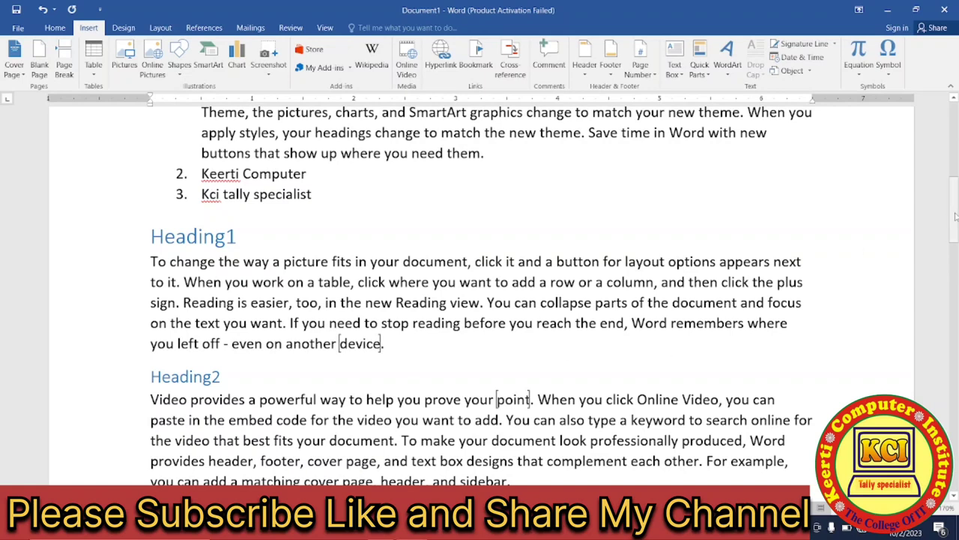
drag(955, 217, 950, 137)
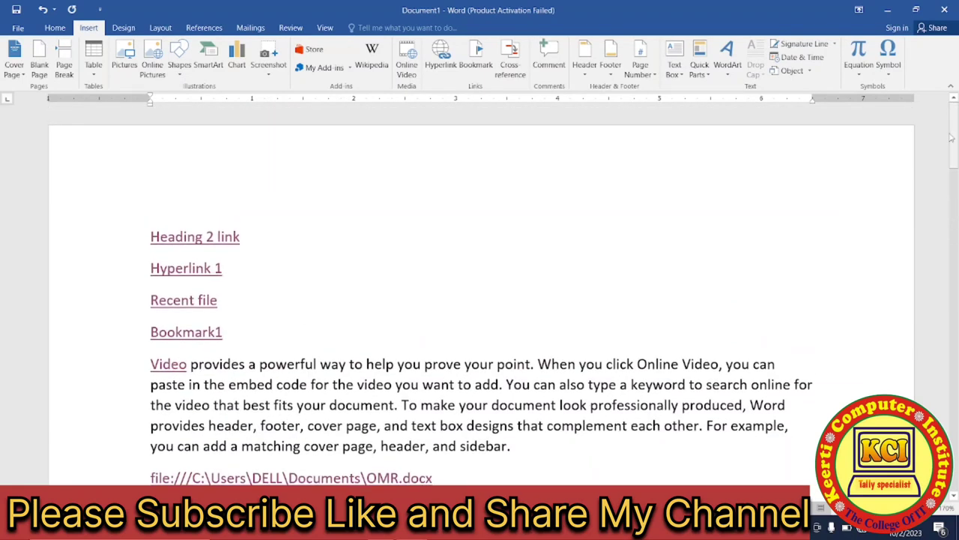
Step: Reopen the Cross-reference dialog and expand its Reference type list
click(513, 75)
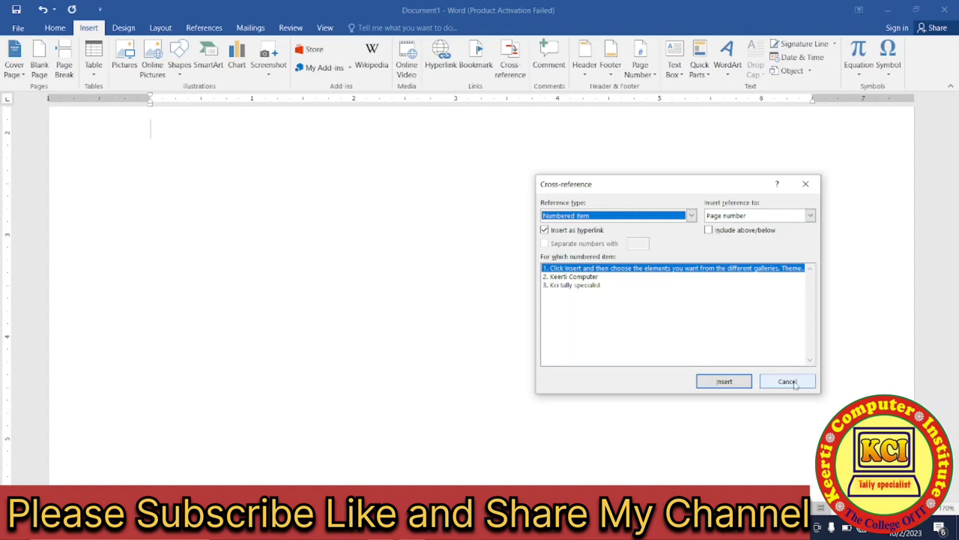
click(691, 216)
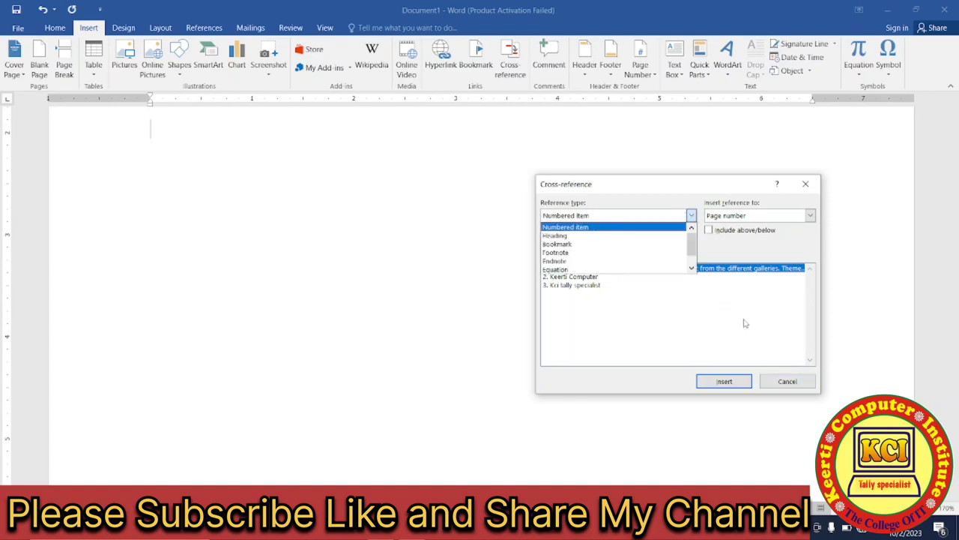